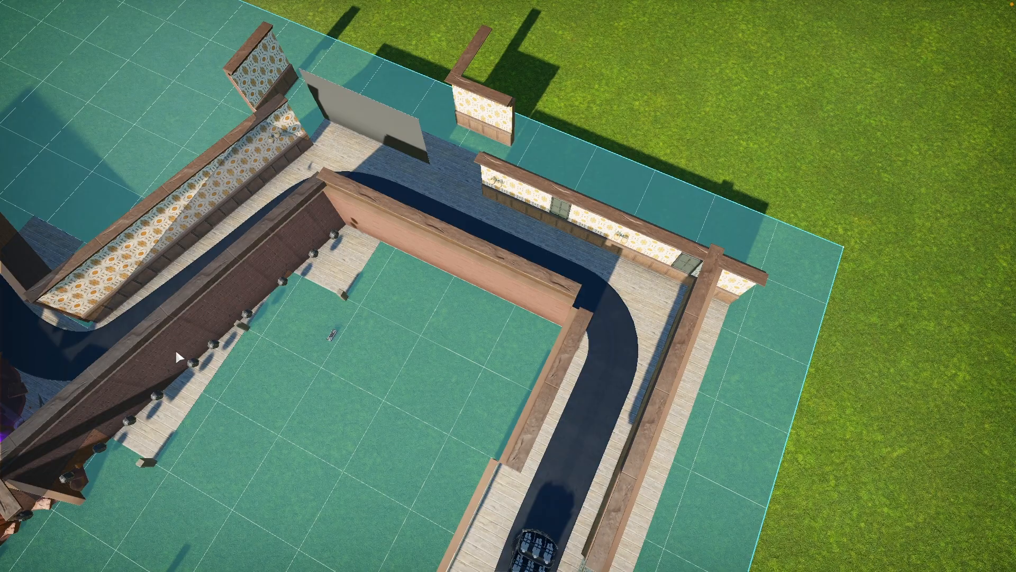
{"action": "middle_click_drag", "start_coordinate": [176, 351], "coordinate": [241, 382]}
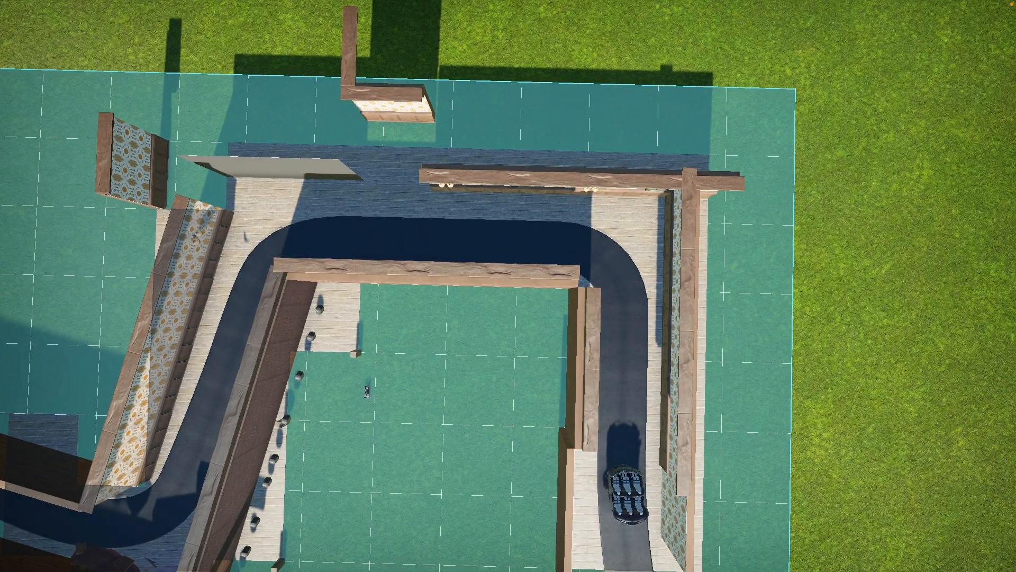
{"action": "middle_click_drag", "start_coordinate": [508, 286], "coordinate": [412, 212]}
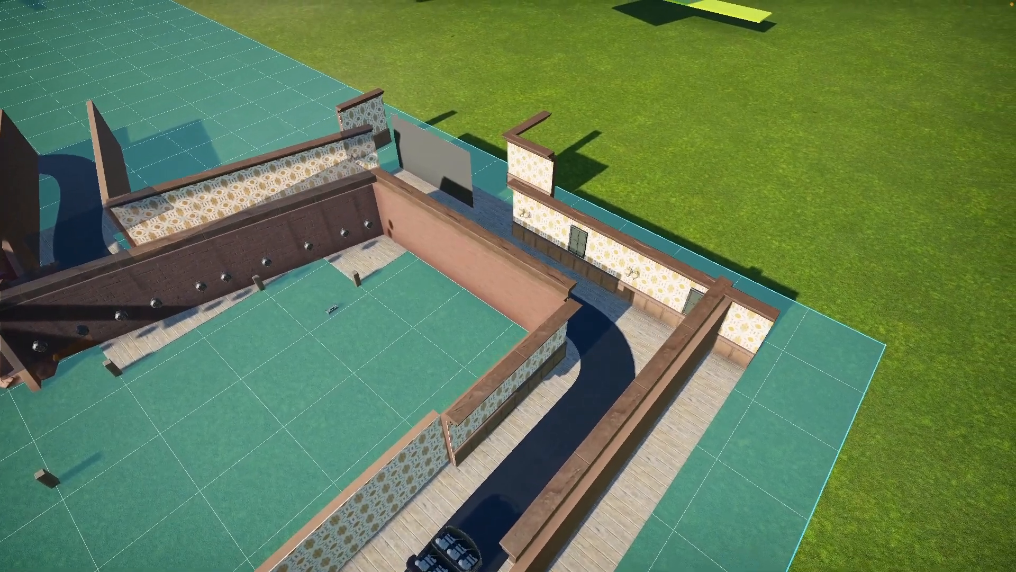
{"action": "middle_click_drag", "start_coordinate": [425, 316], "coordinate": [427, 316]}
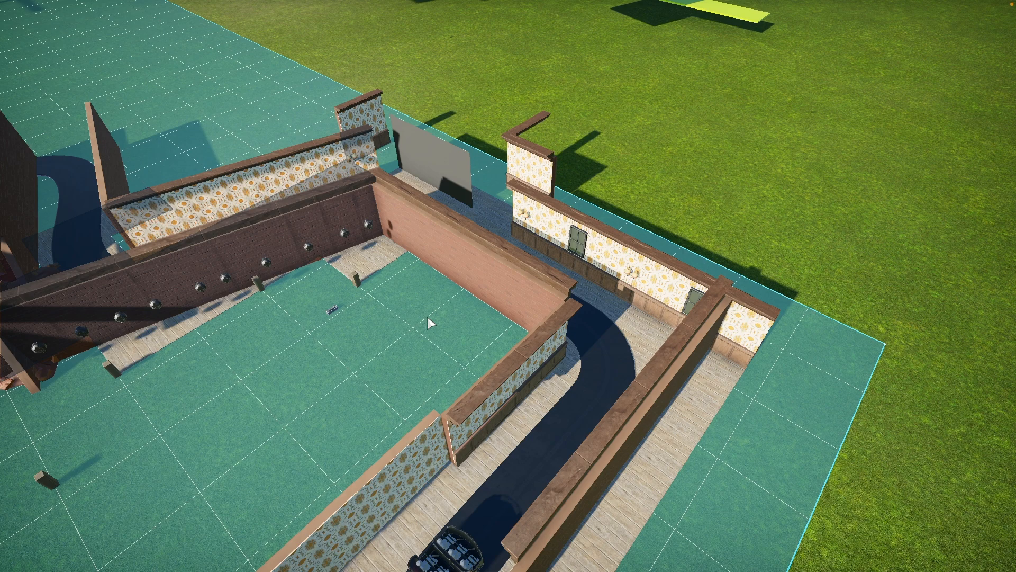
{"action": "middle_click_drag", "start_coordinate": [427, 317], "coordinate": [517, 338]}
{"action": "scroll", "coordinate": [518, 338], "scroll_direction": "down", "scroll_amount": 1}
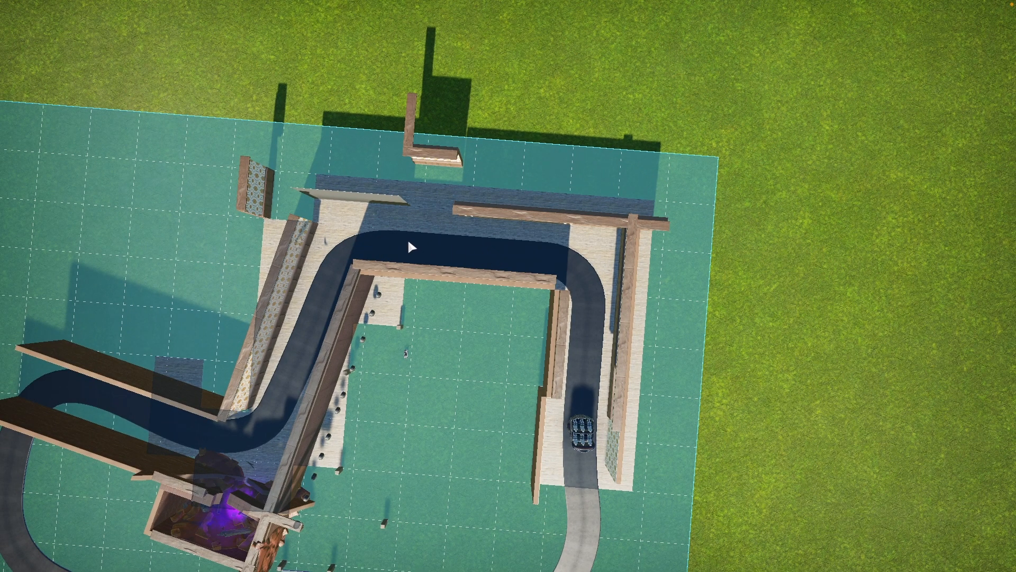
Select the projection screen beside the track, close its settings, finish editing the building and hide the building browser.
{"action": "left_click", "coordinate": [391, 200]}
{"action": "middle_click_drag", "start_coordinate": [413, 252], "coordinate": [411, 245]}
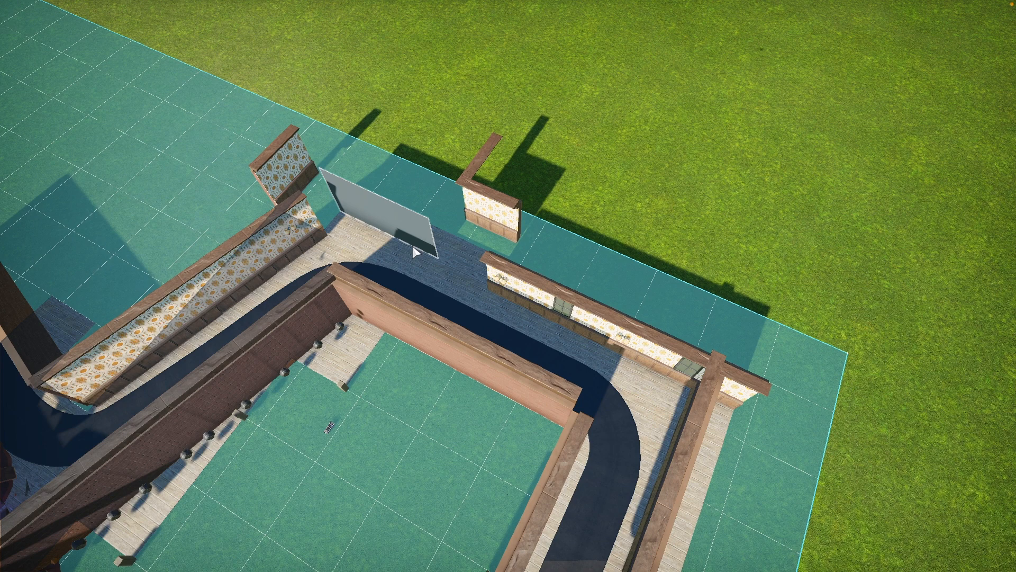
{"action": "key", "text": "ctrl+g"}
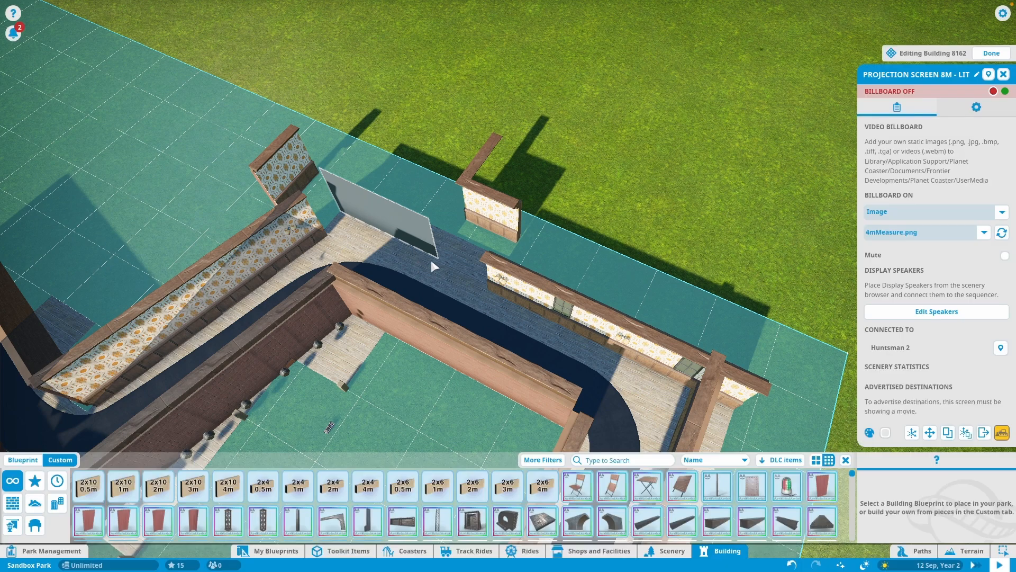
{"action": "left_click", "coordinate": [1004, 74]}
{"action": "left_click", "coordinate": [992, 54]}
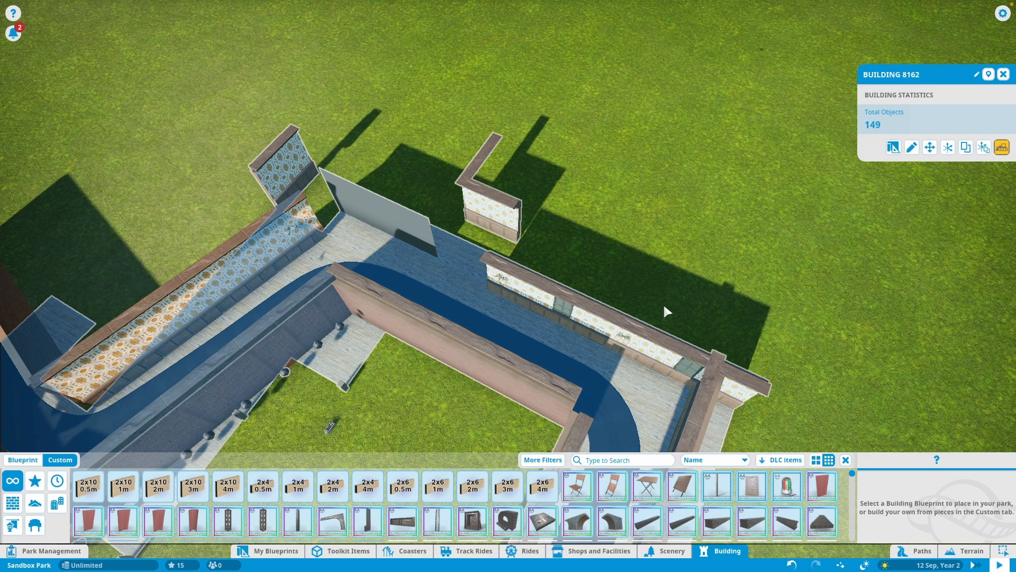
{"action": "scroll", "coordinate": [665, 313], "scroll_direction": "up", "scroll_amount": 1}
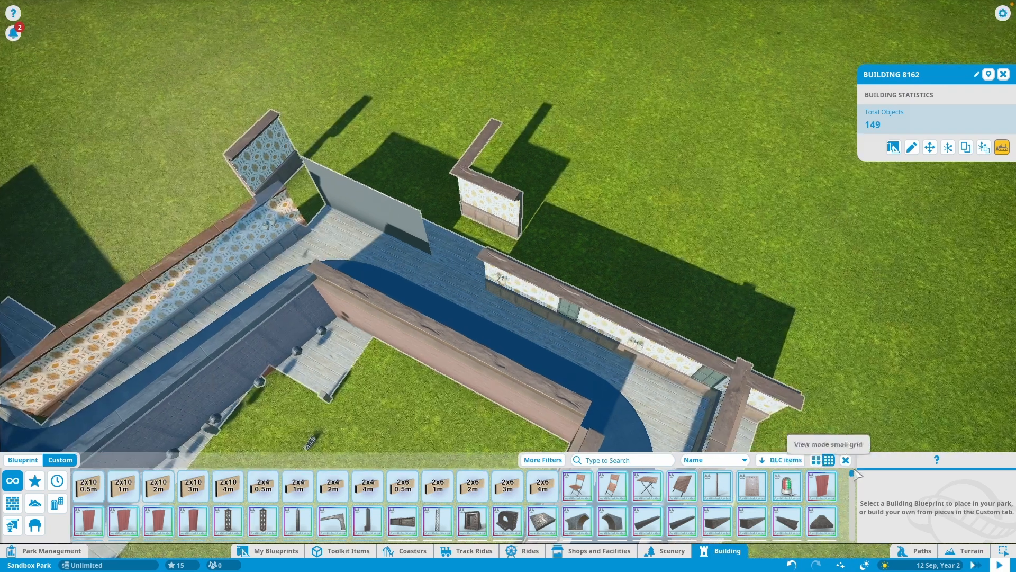
{"action": "left_click", "coordinate": [846, 460]}
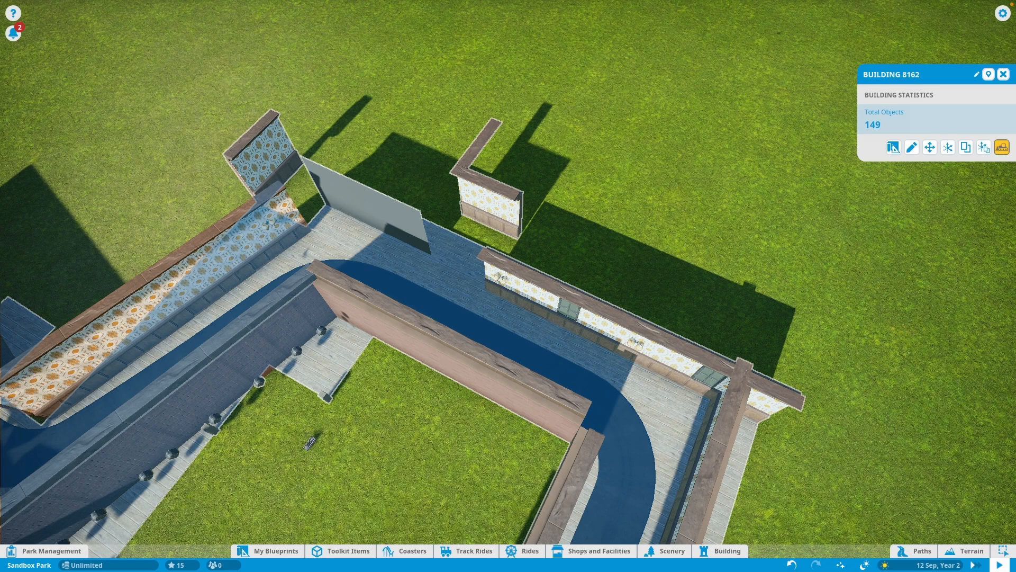
Open the Huntsman 2 track triggers and unpause the park to watch the test car approach track trigger 1.
{"action": "mouse_move", "coordinate": [645, 449]}
{"action": "middle_mouse_down"}
{"action": "mouse_move", "coordinate": [646, 418]}
{"action": "mouse_move", "coordinate": [643, 447]}
{"action": "middle_mouse_up"}
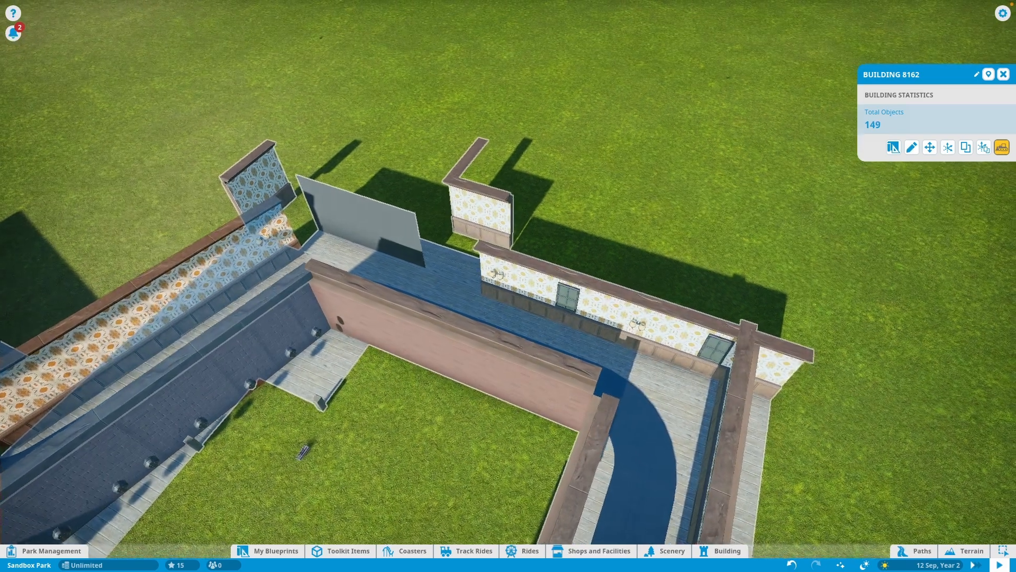
{"action": "right_click_drag", "start_coordinate": [645, 450], "coordinate": [652, 458]}
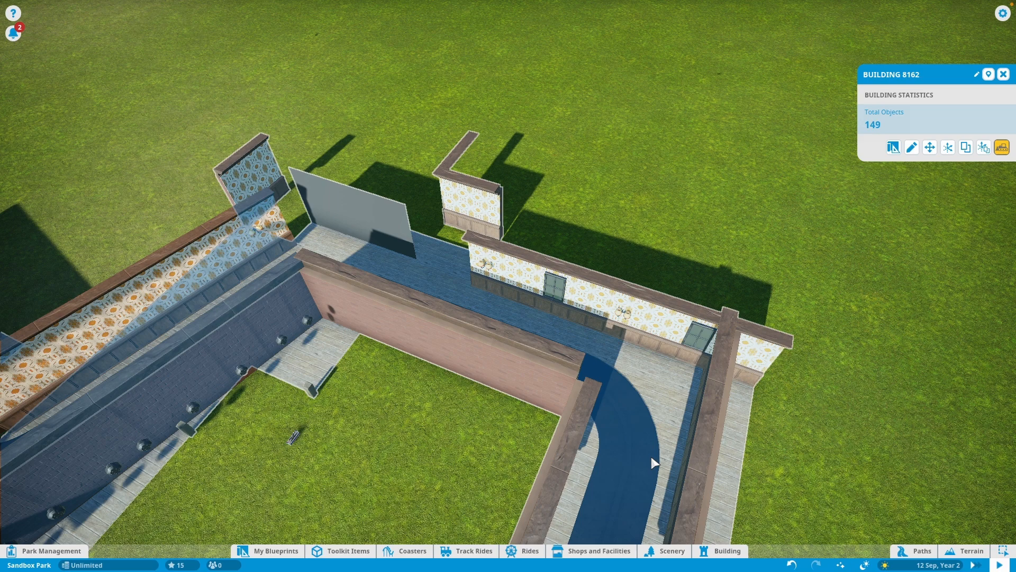
{"action": "middle_click_drag", "start_coordinate": [574, 406], "coordinate": [482, 313]}
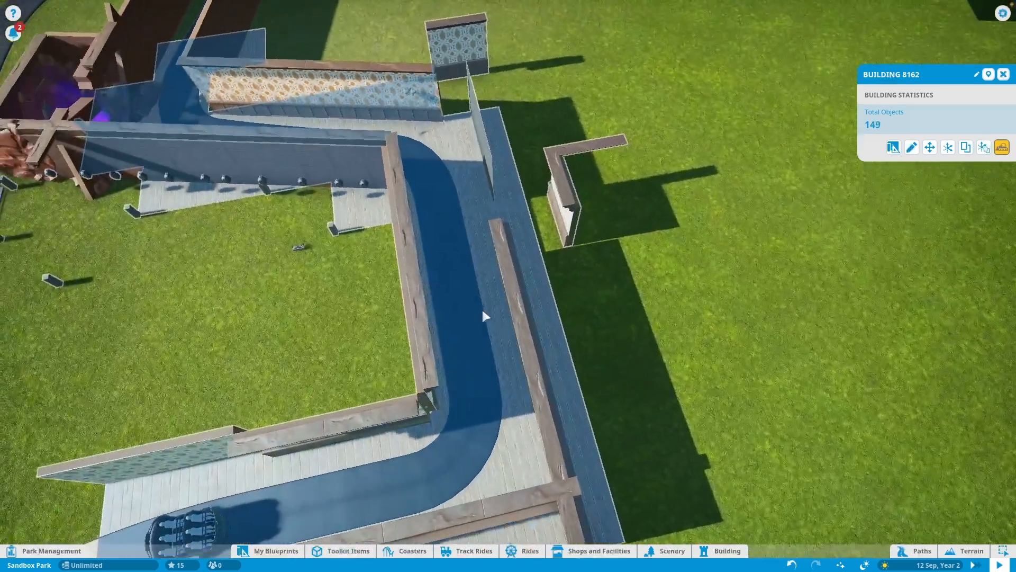
{"action": "left_click", "coordinate": [478, 331]}
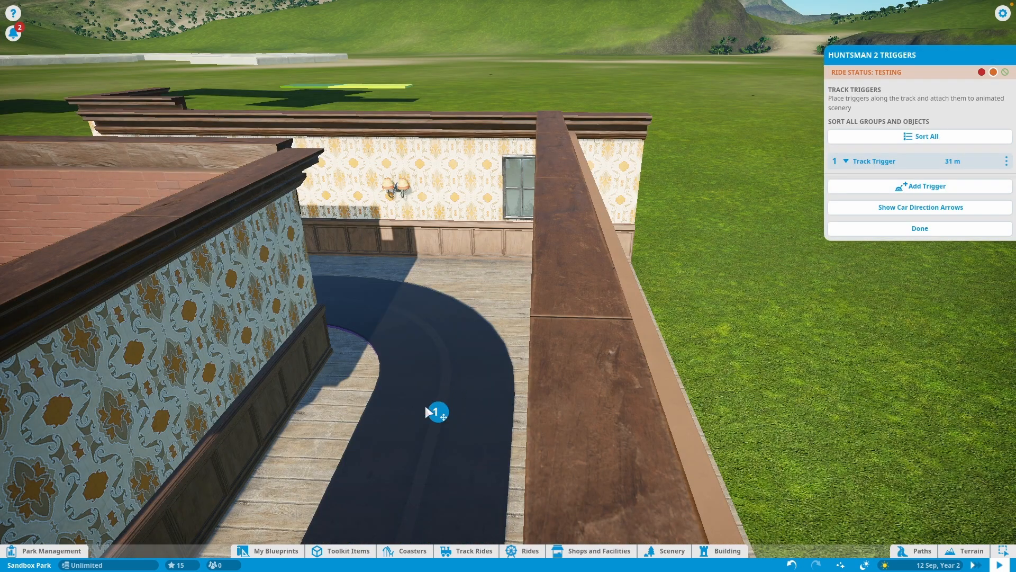
{"action": "key", "text": "space"}
{"action": "middle_click_drag", "start_coordinate": [482, 377], "coordinate": [333, 465]}
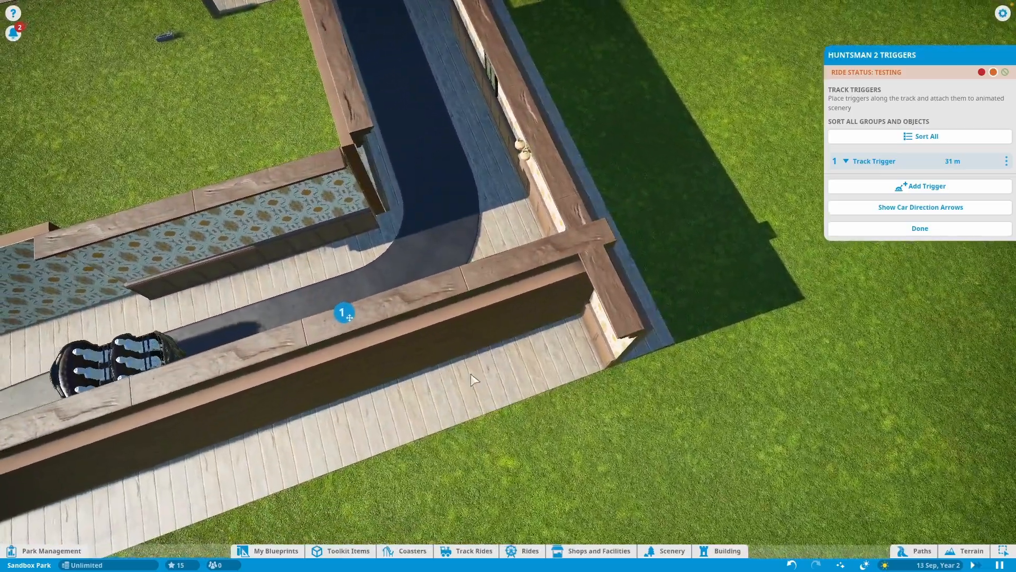
{"action": "middle_click_drag", "start_coordinate": [473, 379], "coordinate": [470, 372]}
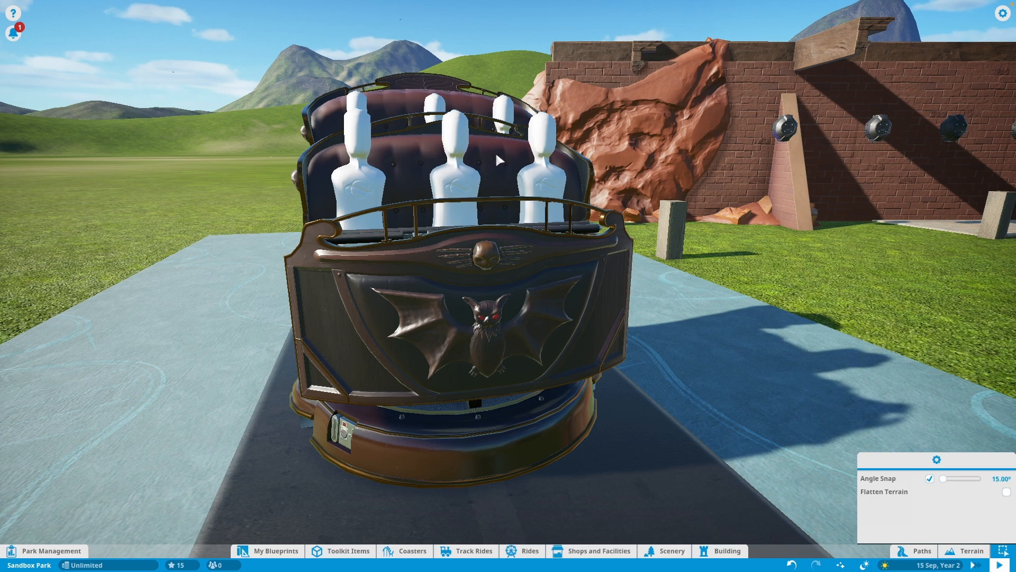
Move the green platform over the ride car in the station to compare its height with the riders.
{"action": "scroll", "coordinate": [494, 152], "scroll_direction": "down", "scroll_amount": 6}
{"action": "middle_click_drag", "start_coordinate": [495, 153], "coordinate": [530, 149]}
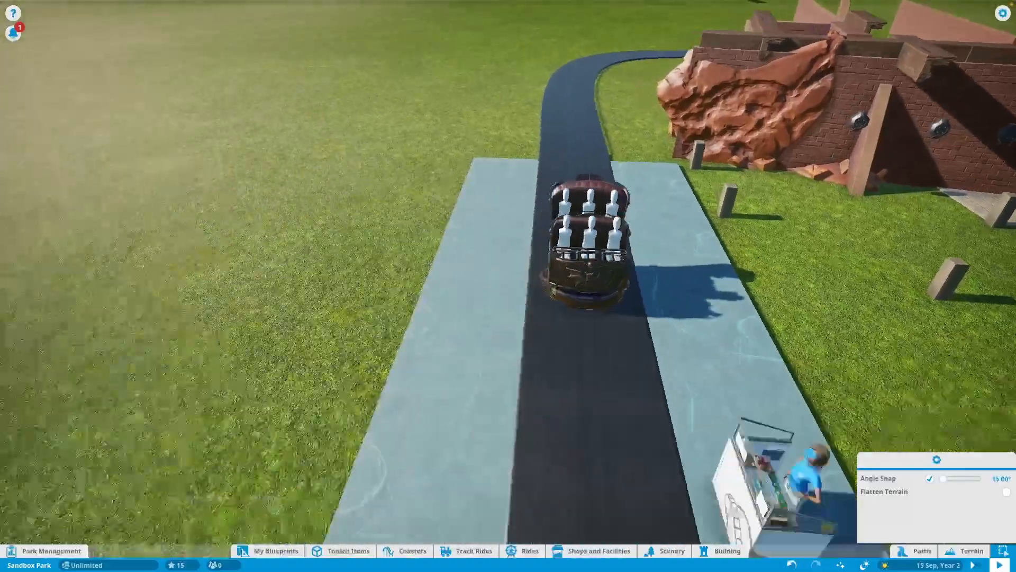
{"action": "scroll", "coordinate": [352, 179], "scroll_direction": "down", "scroll_amount": 5}
{"action": "left_click_drag", "start_coordinate": [8, 149], "coordinate": [578, 180]}
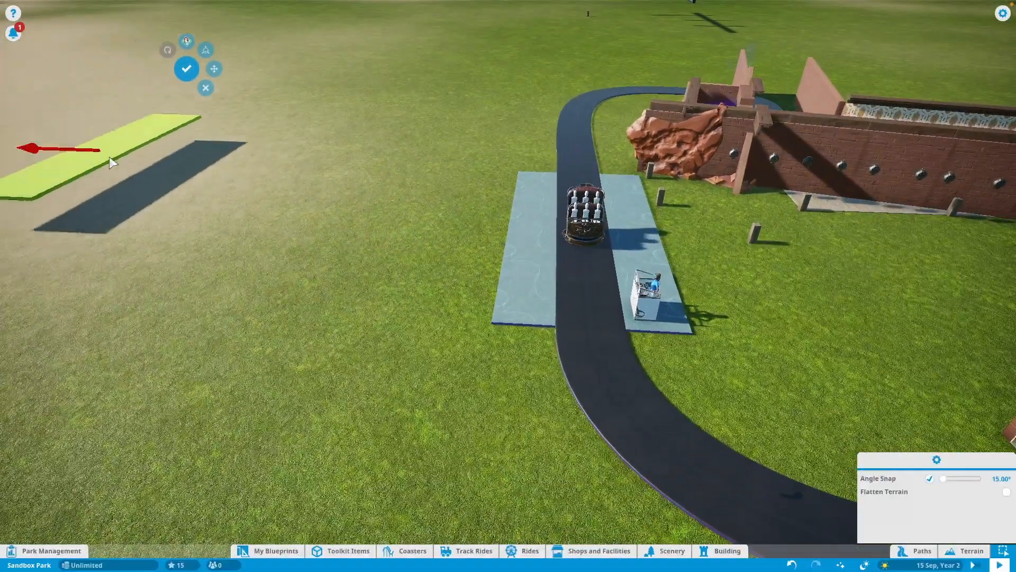
{"action": "scroll", "coordinate": [603, 176], "scroll_direction": "up", "scroll_amount": 4}
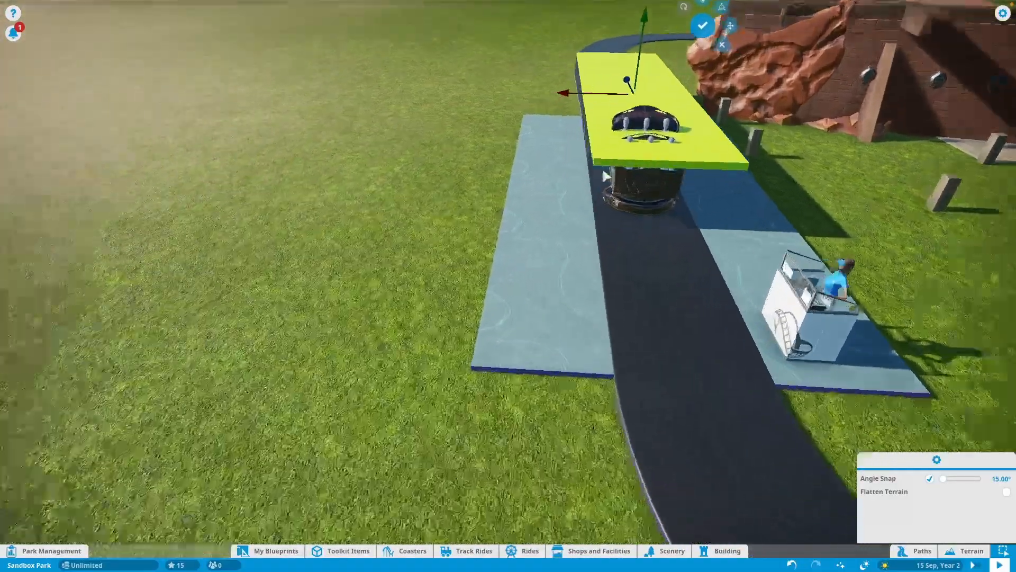
{"action": "scroll", "coordinate": [606, 176], "scroll_direction": "up", "scroll_amount": 4}
Move the green platform so it crosses the projection screen at the track bend, and place it there.
{"action": "key", "text": "w"}
{"action": "key", "text": "d"}
{"action": "middle_click_drag", "start_coordinate": [613, 167], "coordinate": [566, 101]}
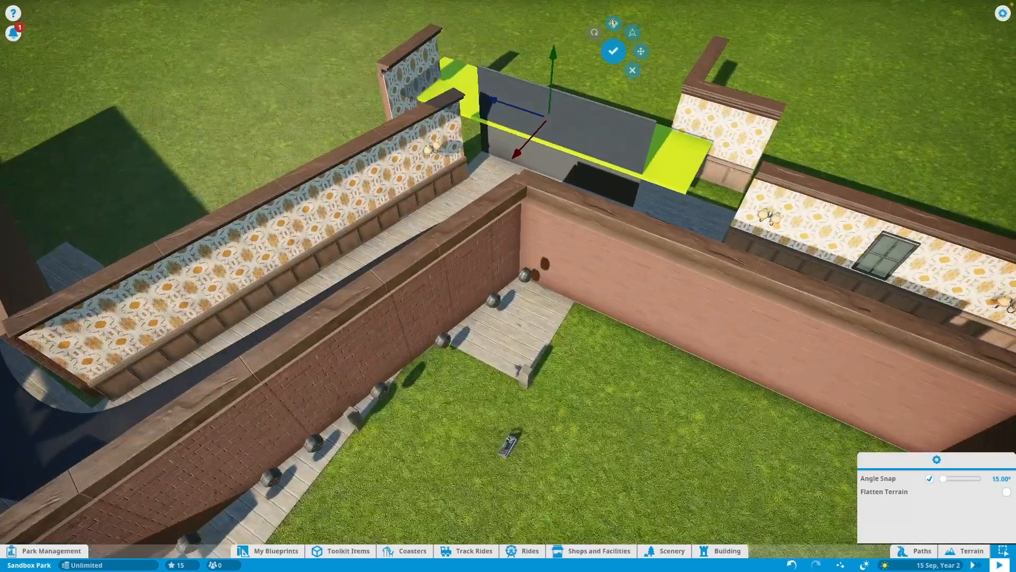
{"action": "middle_click_drag", "start_coordinate": [339, 95], "coordinate": [452, 95]}
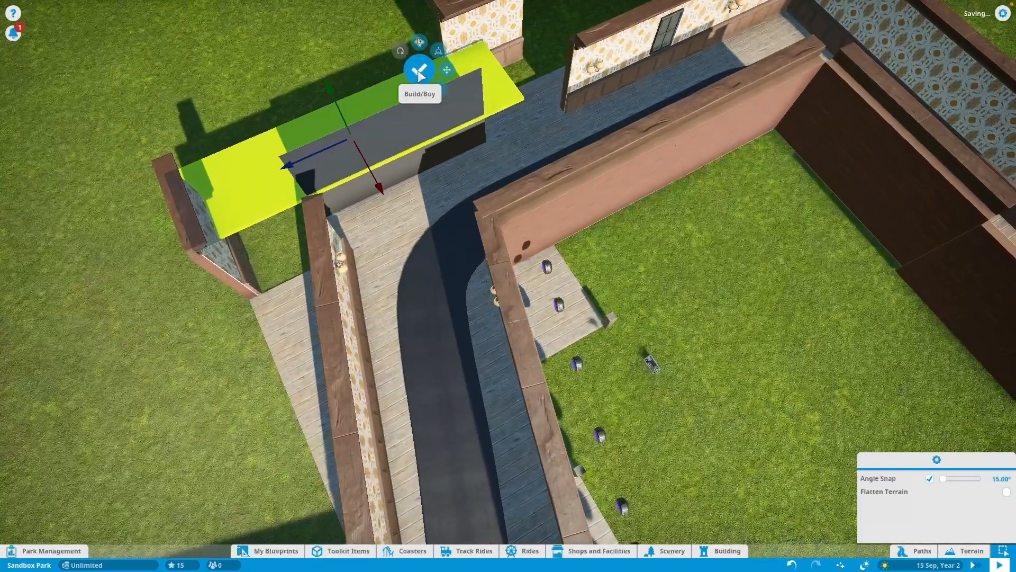
{"action": "left_click", "coordinate": [419, 73]}
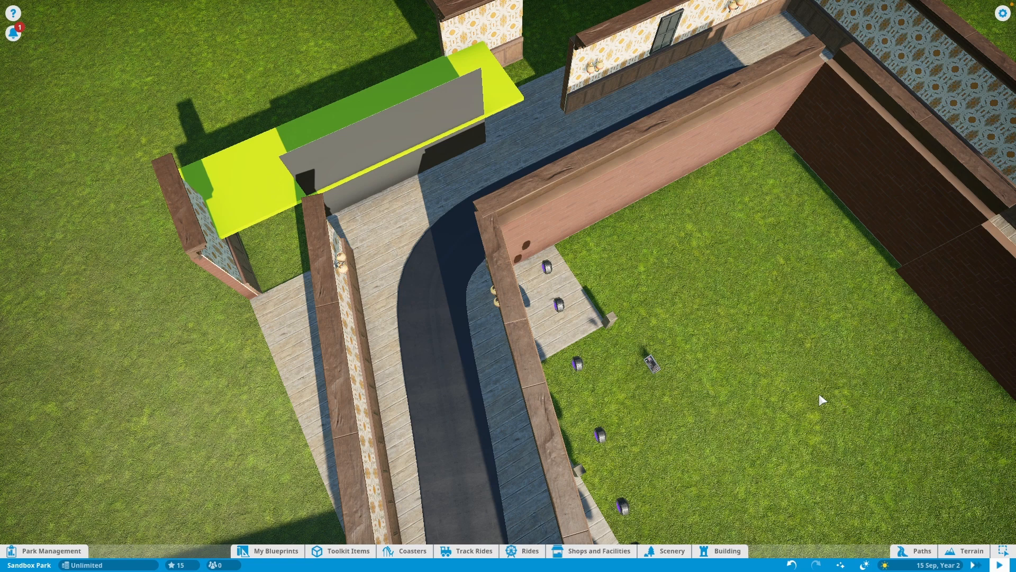
Select the wall-mounted security camera above the ride and switch to its camera view.
{"action": "scroll", "coordinate": [819, 400], "scroll_direction": "down", "scroll_amount": 15}
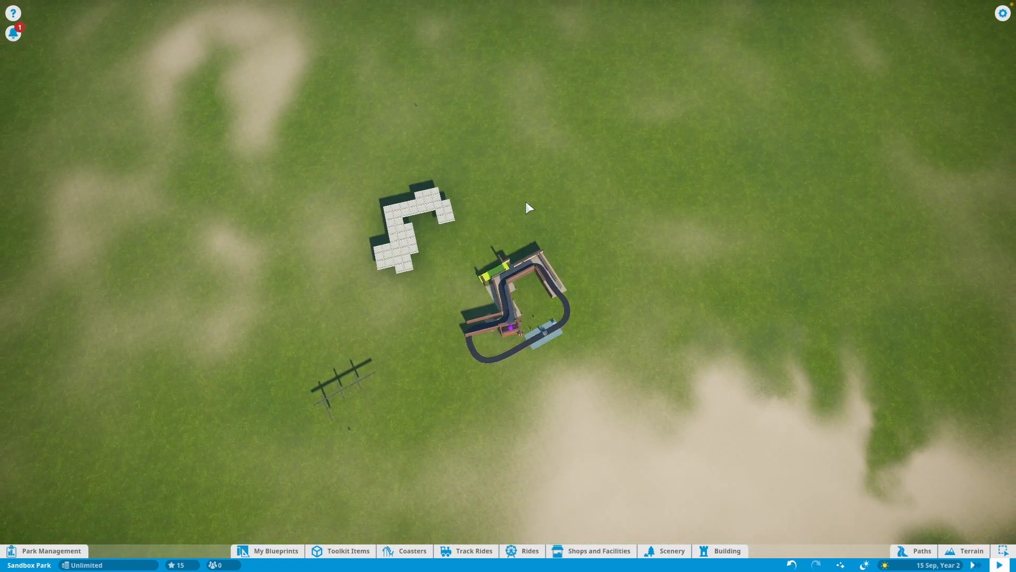
{"action": "scroll", "coordinate": [528, 204], "scroll_direction": "up", "scroll_amount": 5}
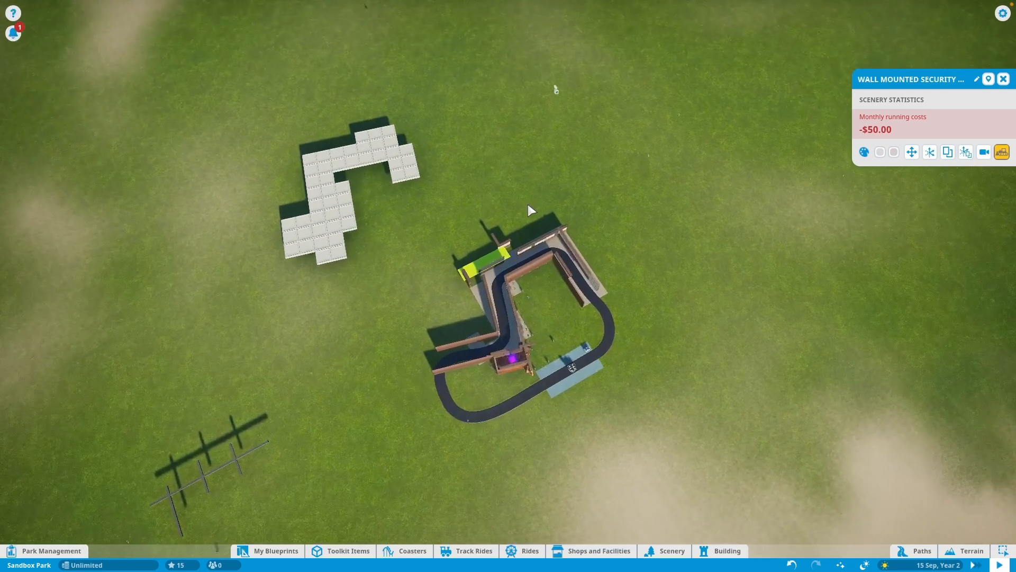
{"action": "right_click_drag", "start_coordinate": [529, 204], "coordinate": [498, 260]}
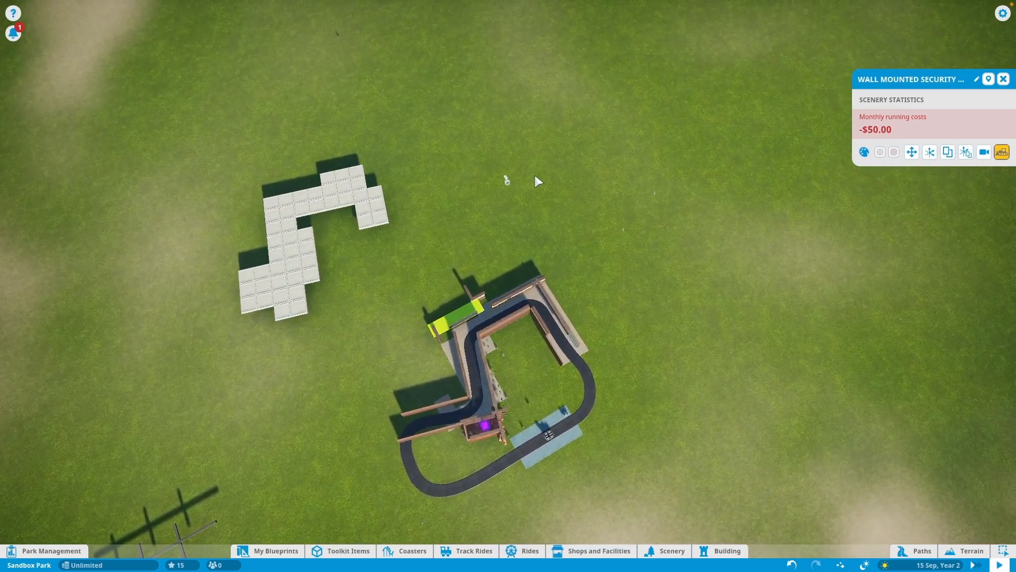
{"action": "left_click", "coordinate": [983, 152]}
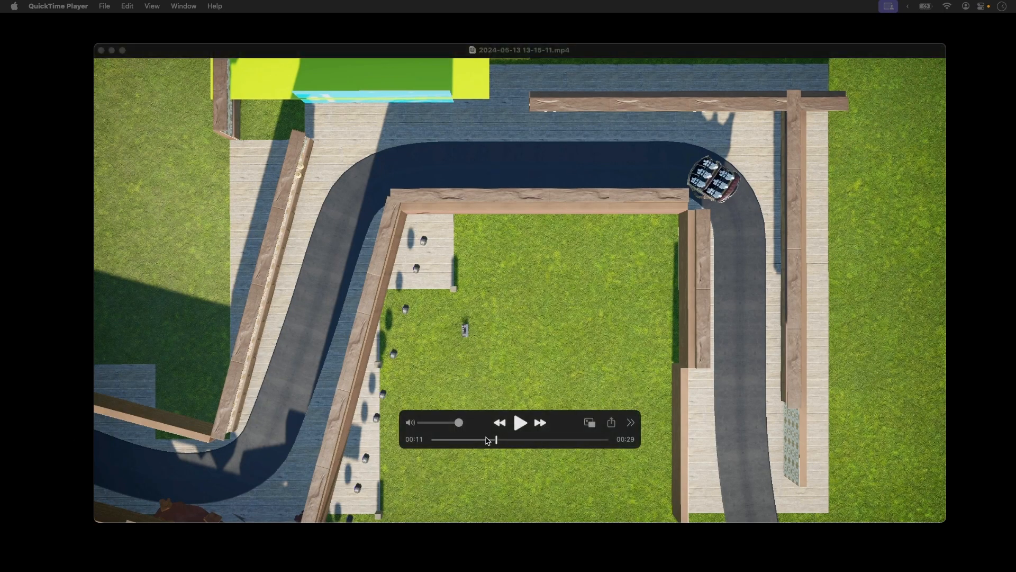
{"action": "left_click", "coordinate": [505, 439]}
{"action": "left_click_drag", "start_coordinate": [506, 441], "coordinate": [482, 451]}
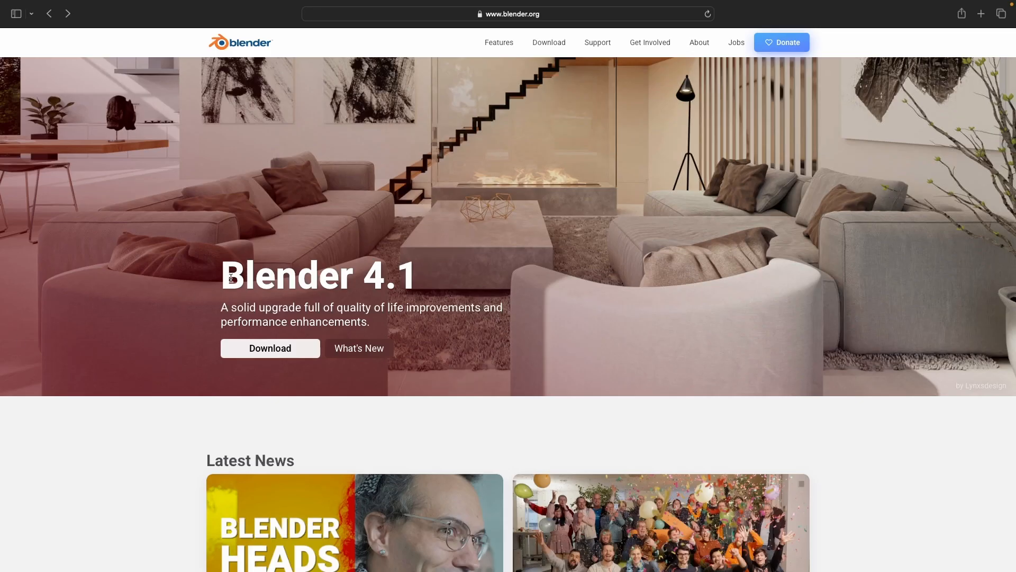
Switch to the Blender website, highlight the Blender 4.1 heading and browse the full Features page.
{"action": "left_click_drag", "start_coordinate": [221, 272], "coordinate": [419, 276]}
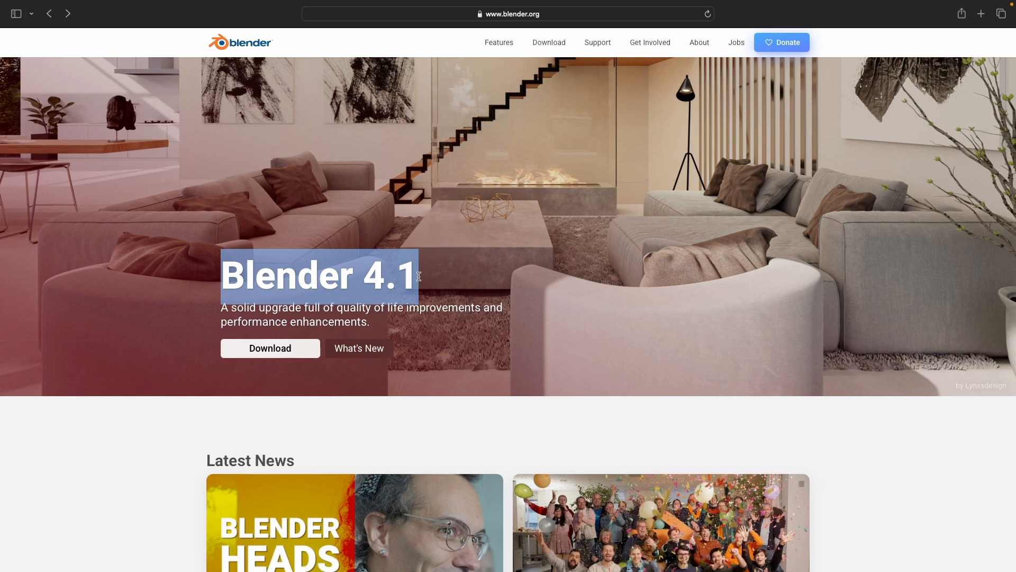
{"action": "left_click", "coordinate": [418, 278]}
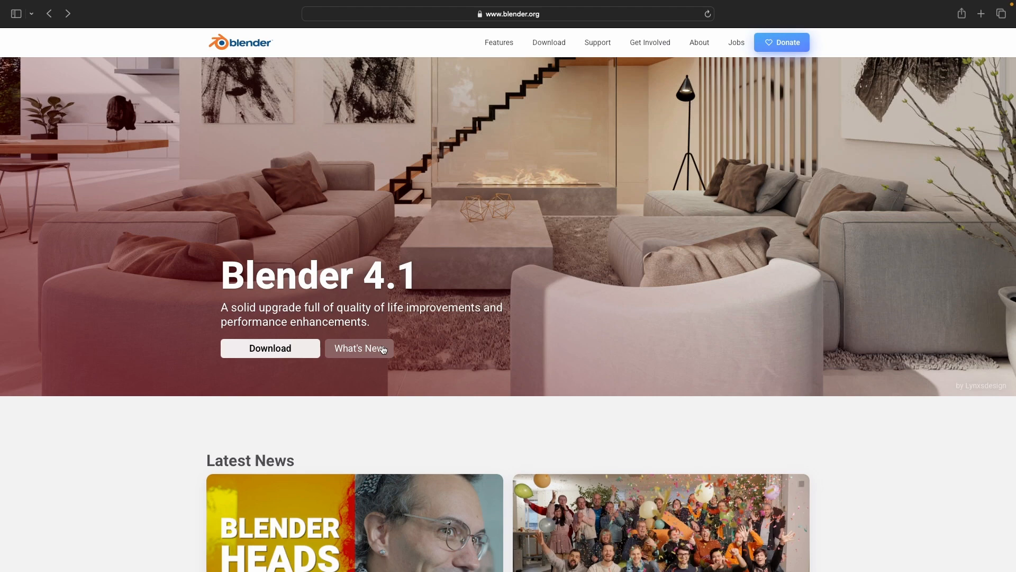
{"action": "left_click", "coordinate": [495, 42]}
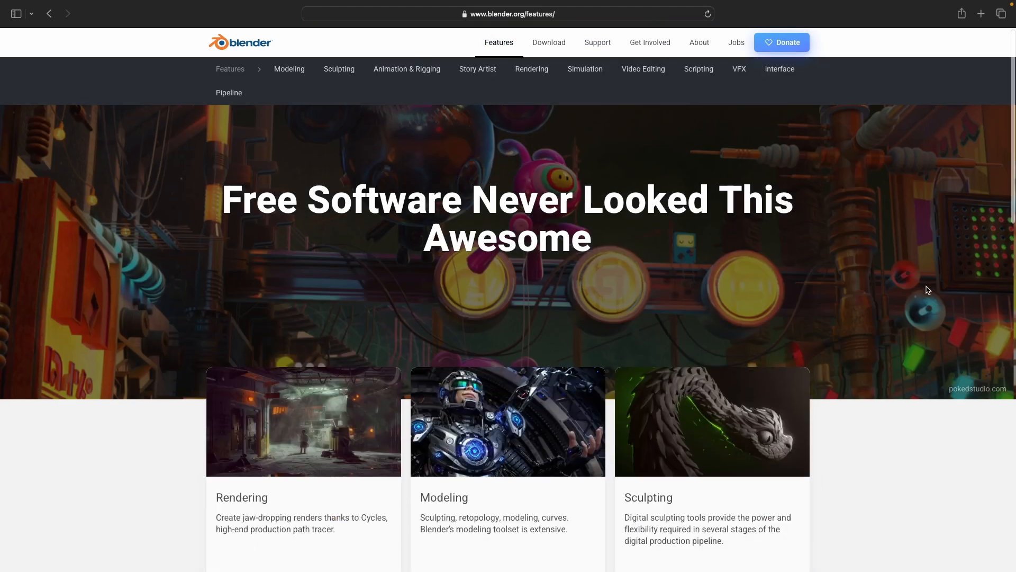
{"action": "scroll", "coordinate": [927, 289], "scroll_direction": "down", "scroll_amount": 6}
{"action": "scroll", "coordinate": [926, 289], "scroll_direction": "down", "scroll_amount": 3}
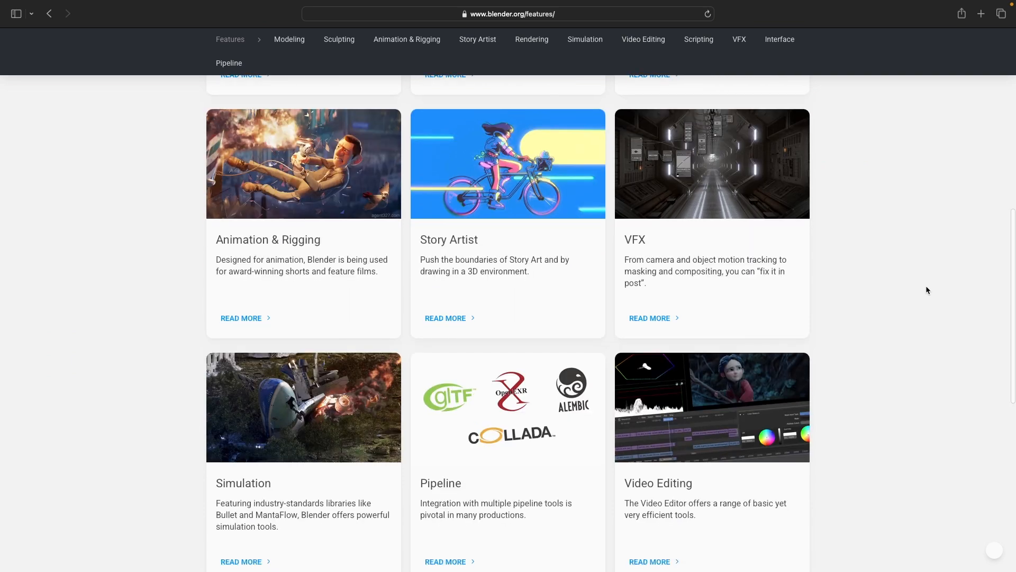
{"action": "scroll", "coordinate": [927, 289], "scroll_direction": "down", "scroll_amount": 2}
{"action": "scroll", "coordinate": [927, 290], "scroll_direction": "down", "scroll_amount": 7}
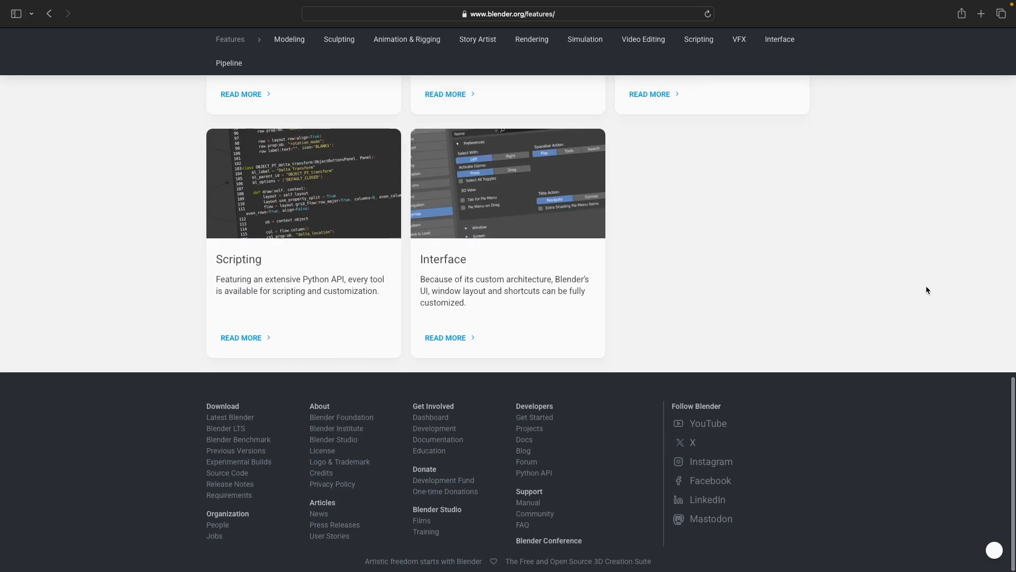
{"action": "scroll", "coordinate": [926, 289], "scroll_direction": "up", "scroll_amount": 15}
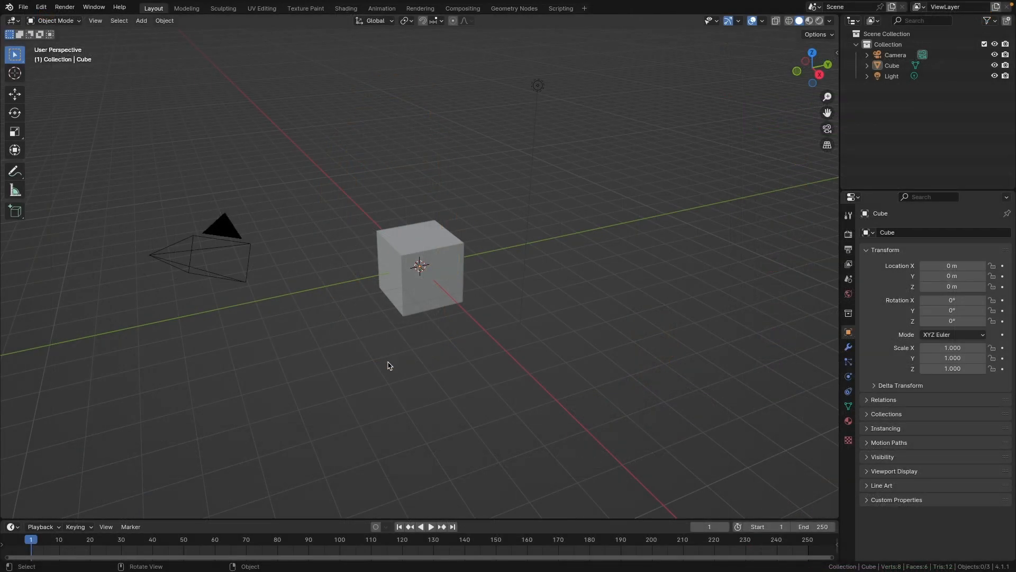
Switch to Blender and delete the default camera, cube and light from the scene.
{"action": "key", "text": "a"}
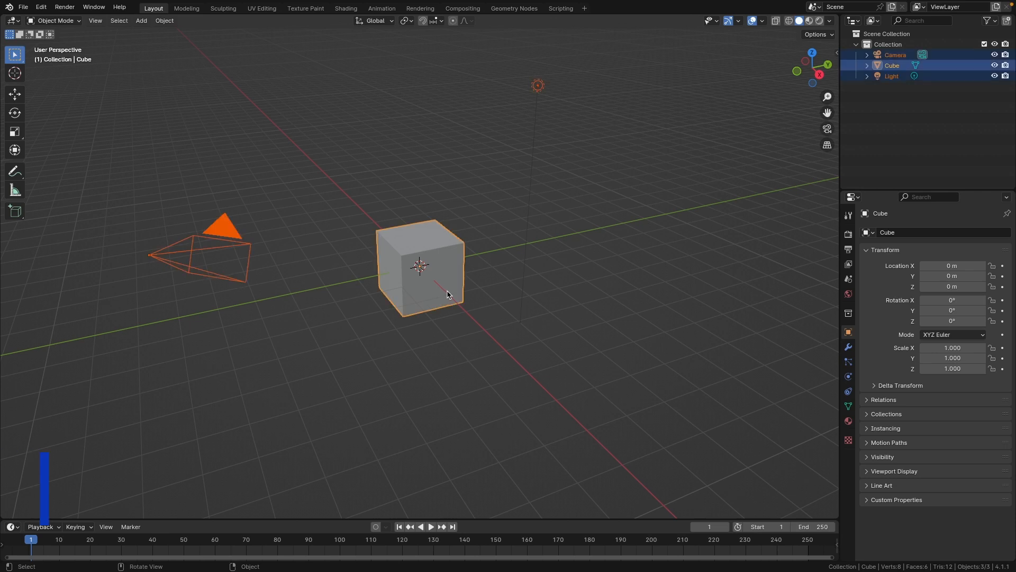
{"action": "key", "text": "x"}
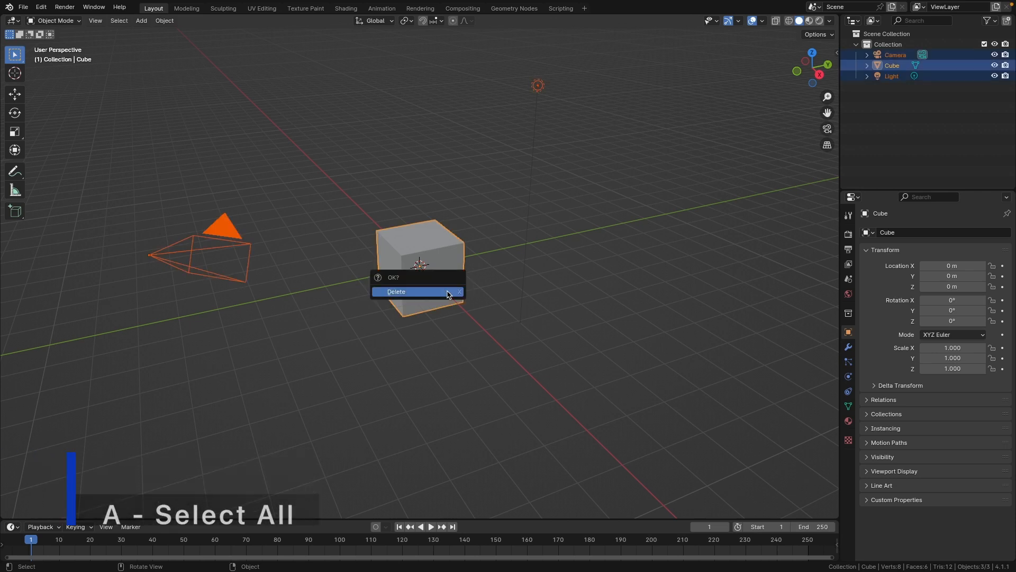
{"action": "left_click", "coordinate": [447, 293]}
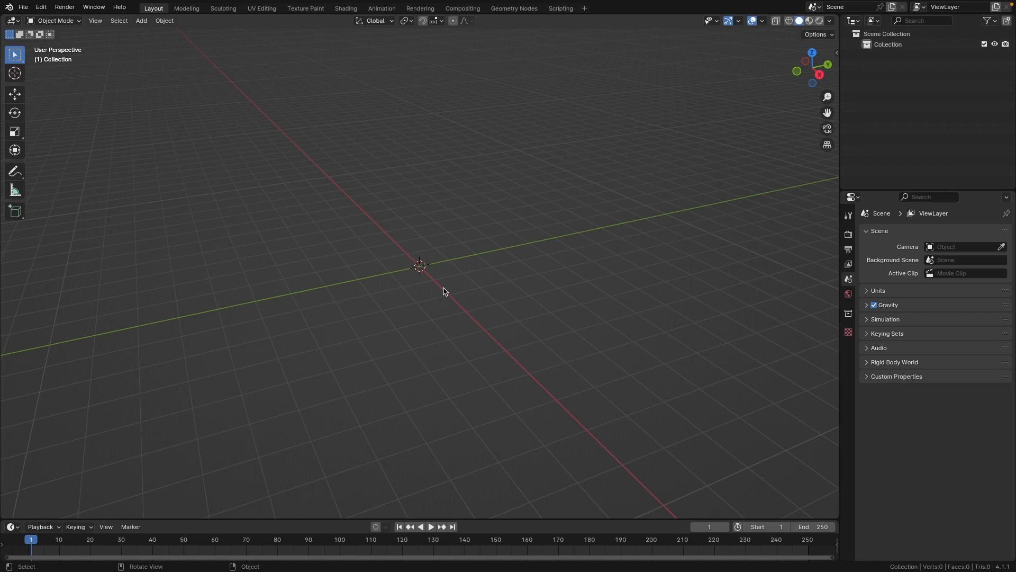
In top view, add OBS Screen Recording.mp4 from the Desktop folder as a reference image.
{"action": "mouse_move", "coordinate": [444, 291]}
{"action": "middle_mouse_down"}
{"action": "mouse_move", "coordinate": [408, 272]}
{"action": "mouse_move", "coordinate": [424, 291]}
{"action": "middle_mouse_up"}
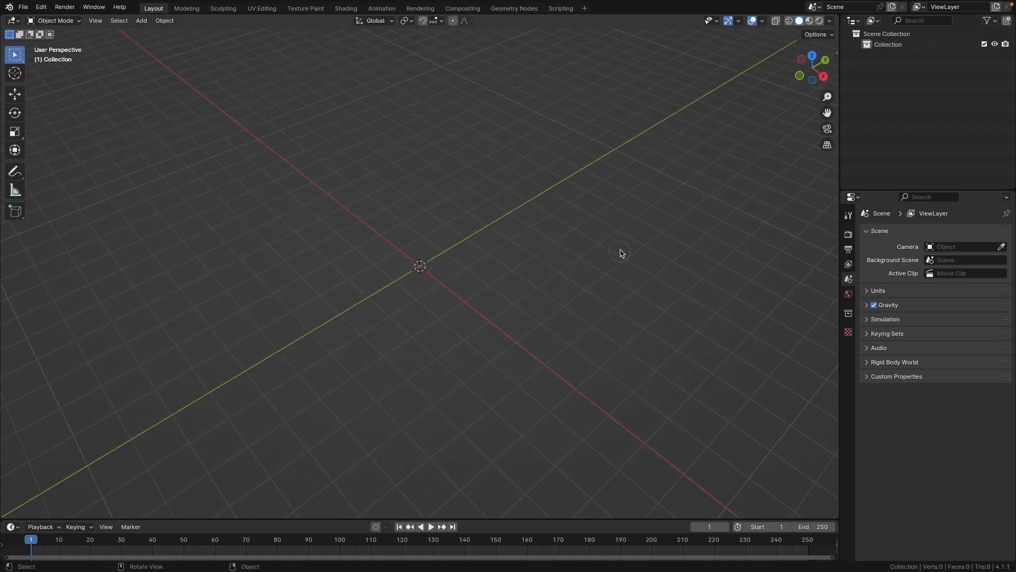
{"action": "left_click", "coordinate": [811, 55]}
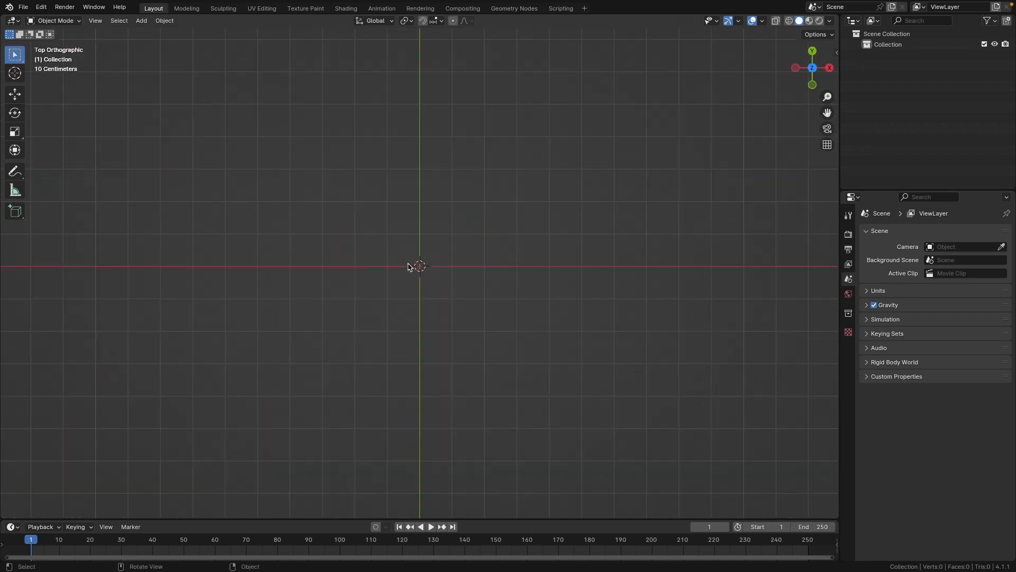
{"action": "key", "text": "shift+a"}
{"action": "mouse_move", "coordinate": [401, 257]}
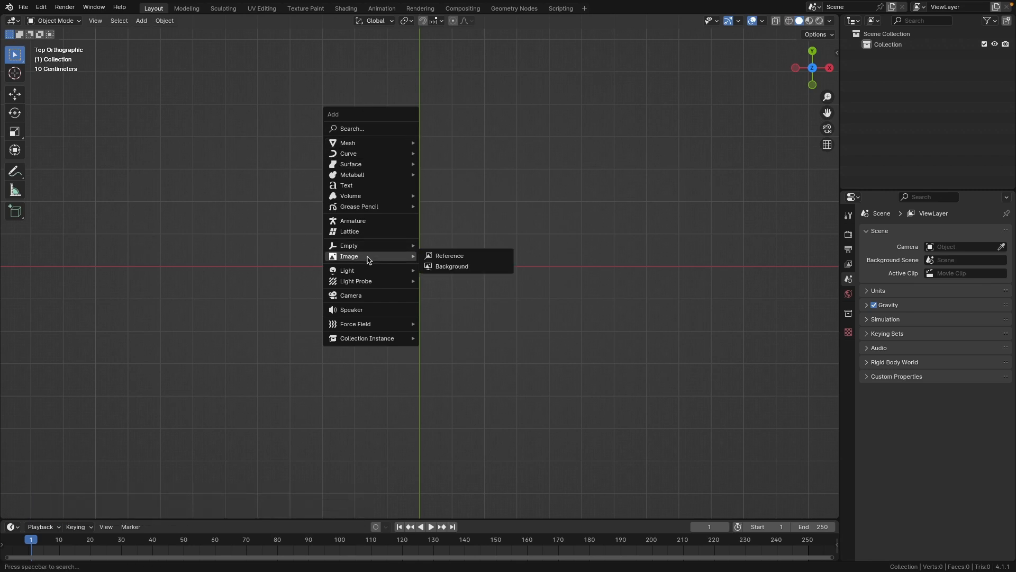
{"action": "left_click", "coordinate": [478, 256]}
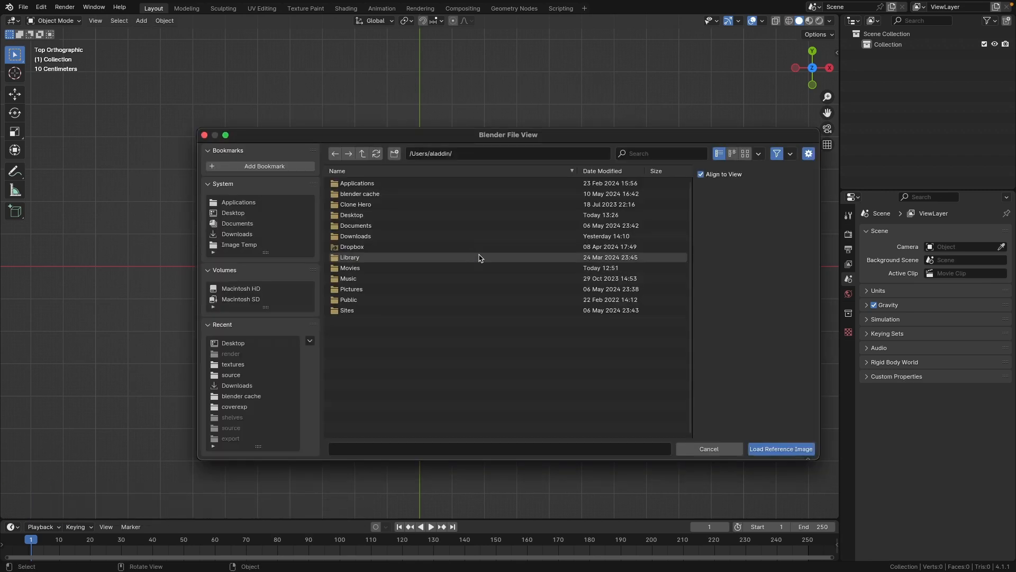
{"action": "double_click", "coordinate": [372, 215]}
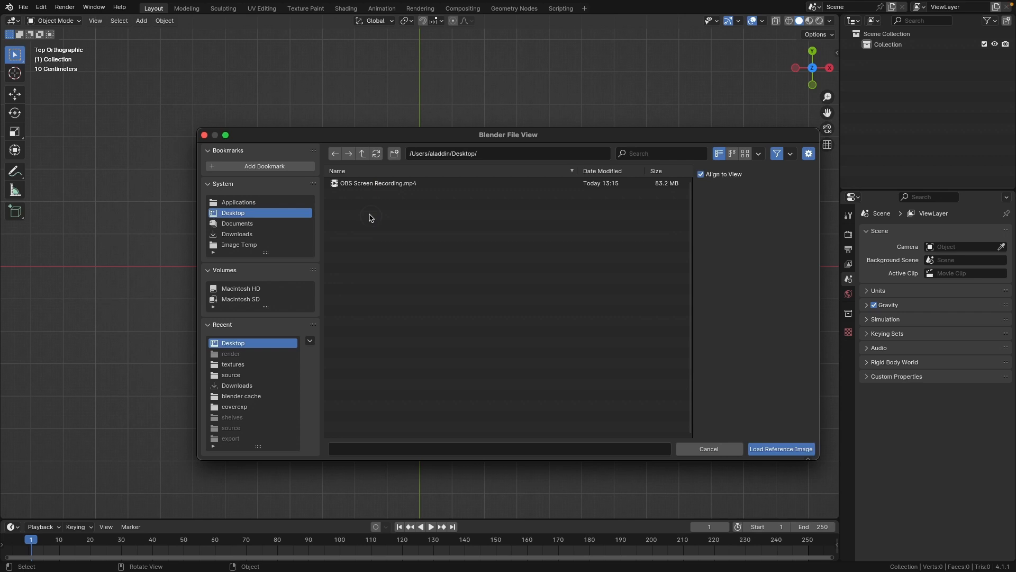
{"action": "left_click", "coordinate": [354, 183]}
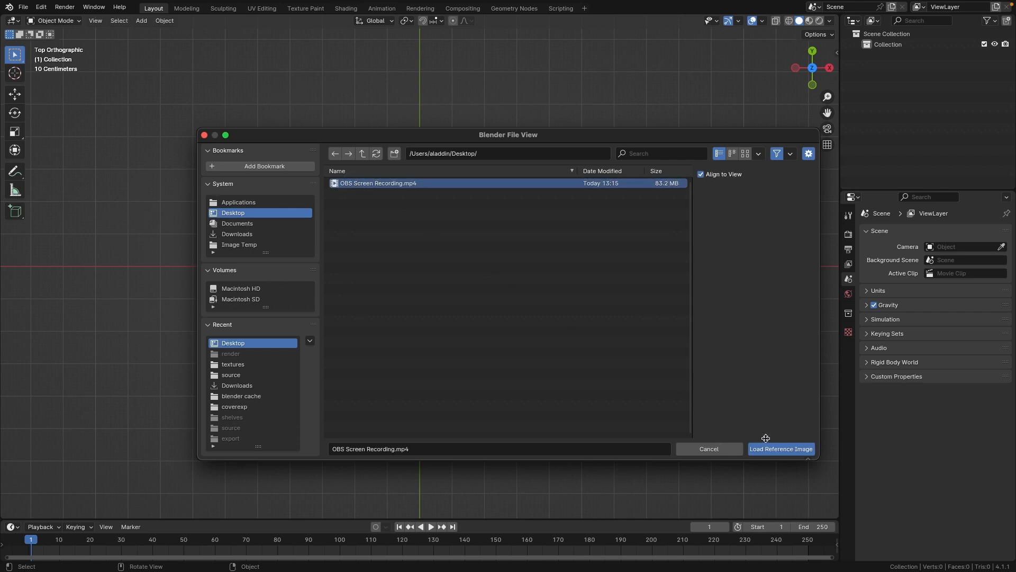
{"action": "left_click", "coordinate": [792, 449]}
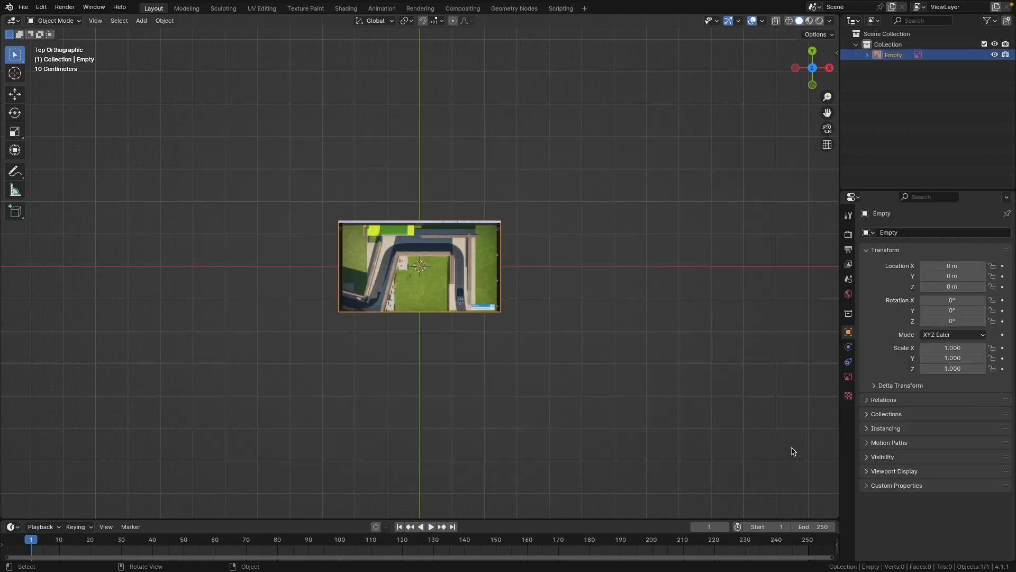
Scale the reference footage up to about 4.87 and match its frame count to the movie file's length.
{"action": "key", "text": "s"}
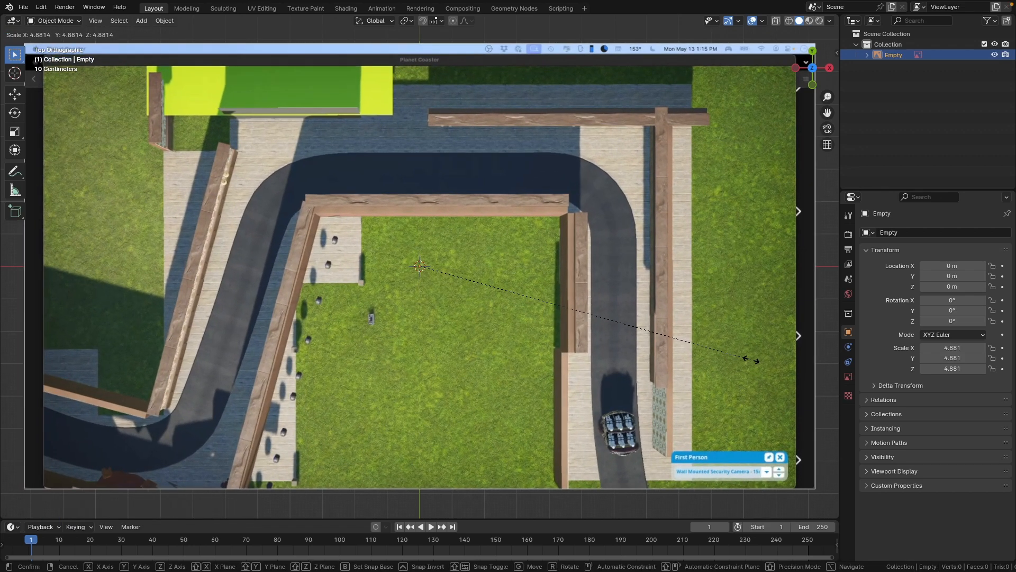
{"action": "left_click", "coordinate": [749, 356]}
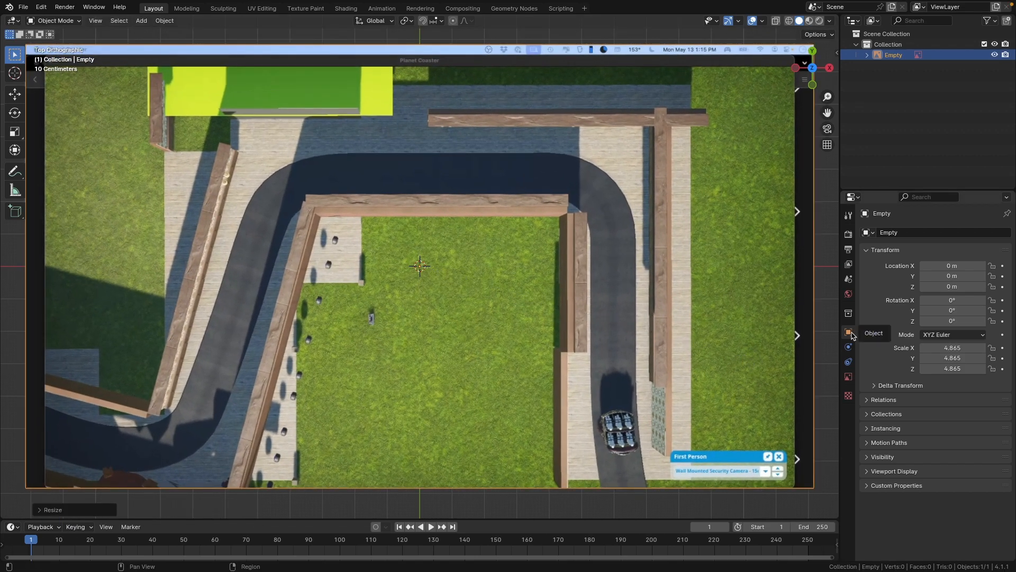
{"action": "left_click", "coordinate": [848, 377]}
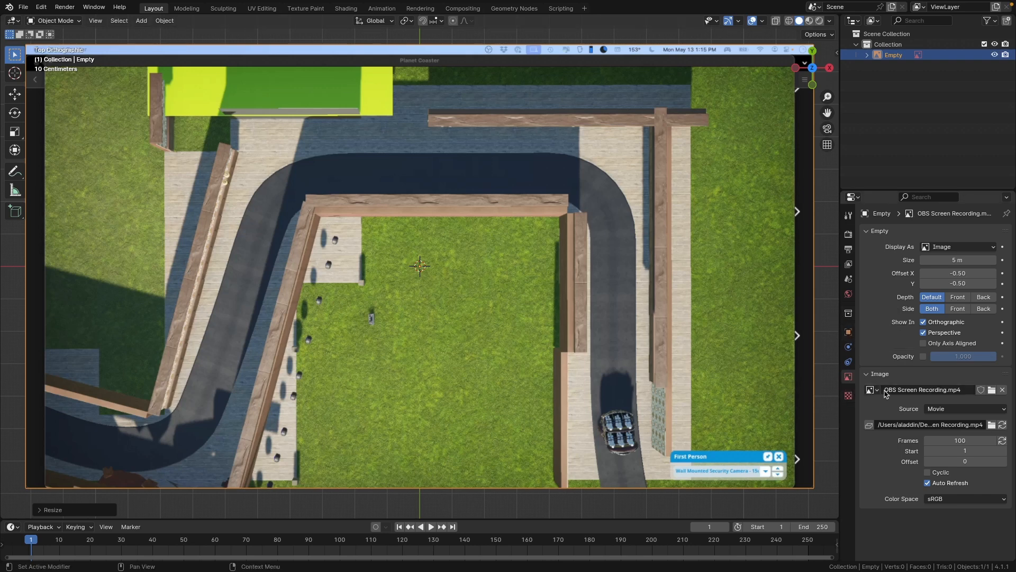
{"action": "left_click", "coordinate": [1002, 440]}
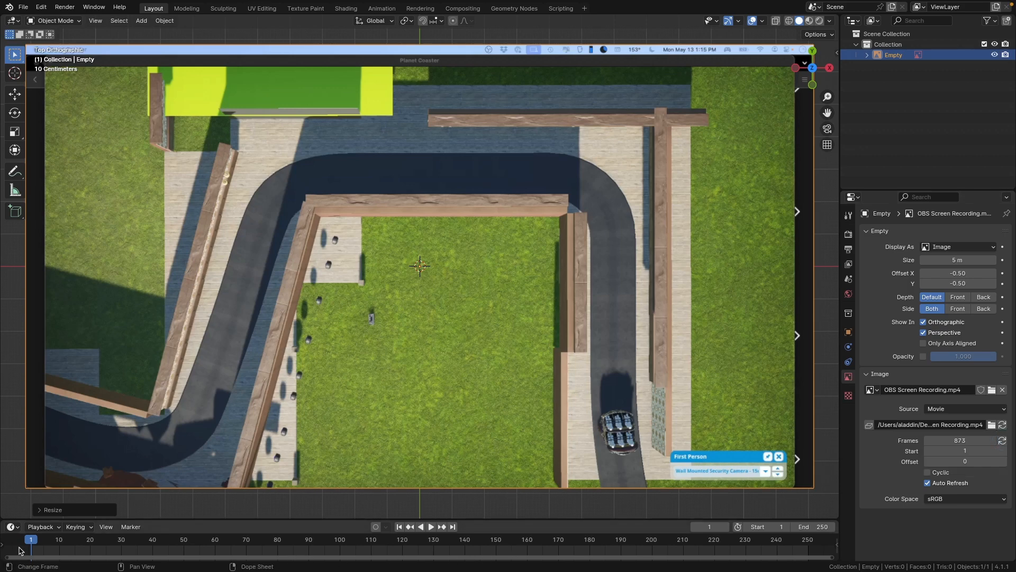
Scrub and step through the footage to frame 243, where the projection screen first turns blue.
{"action": "left_click_drag", "start_coordinate": [19, 550], "coordinate": [771, 489]}
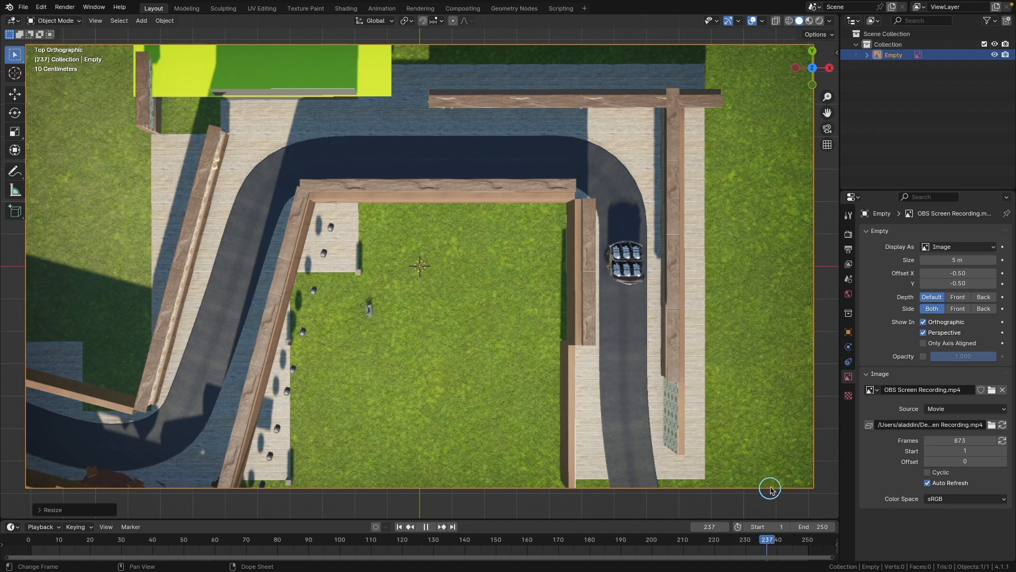
{"action": "key", "text": "space"}
{"action": "middle_click_drag", "start_coordinate": [717, 538], "coordinate": [124, 547]}
{"action": "left_click_drag", "start_coordinate": [205, 540], "coordinate": [241, 541]}
{"action": "scroll", "coordinate": [246, 539], "scroll_direction": "down", "scroll_amount": 1}
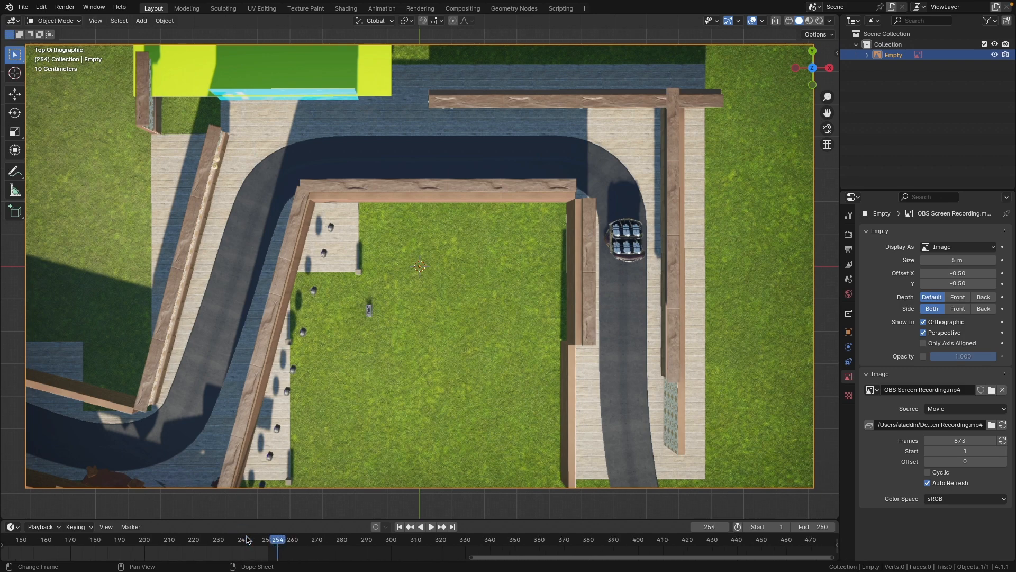
{"action": "scroll", "coordinate": [247, 540], "scroll_direction": "up", "scroll_amount": 2}
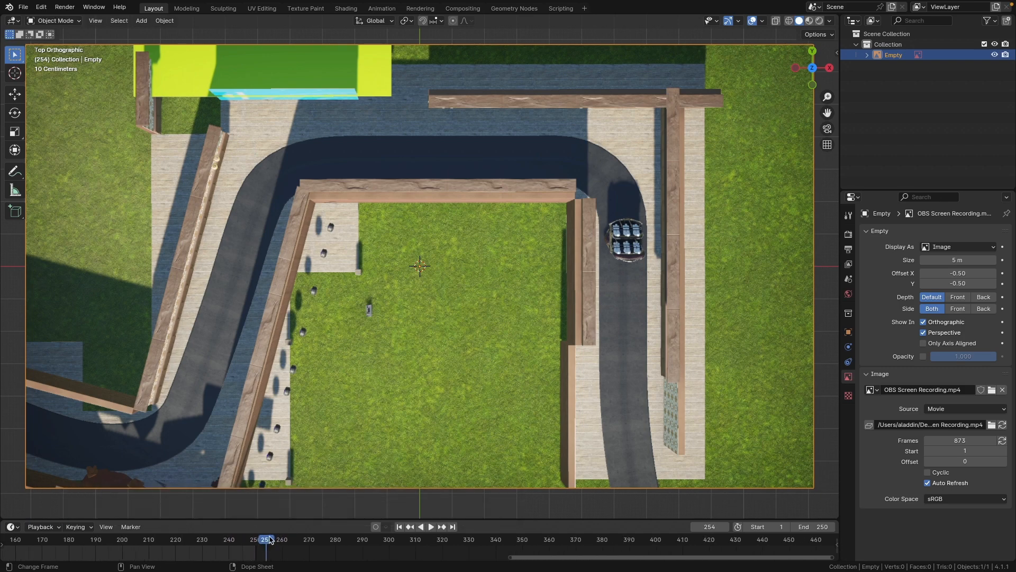
{"action": "left_click_drag", "start_coordinate": [266, 540], "coordinate": [242, 544]}
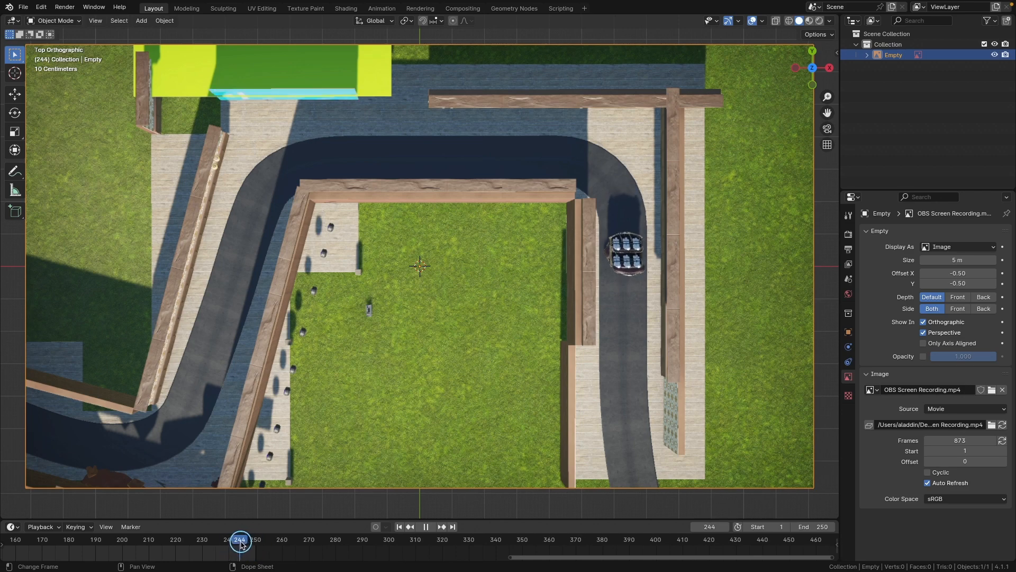
{"action": "left_click", "coordinate": [694, 528]}
{"action": "left_click", "coordinate": [695, 528]}
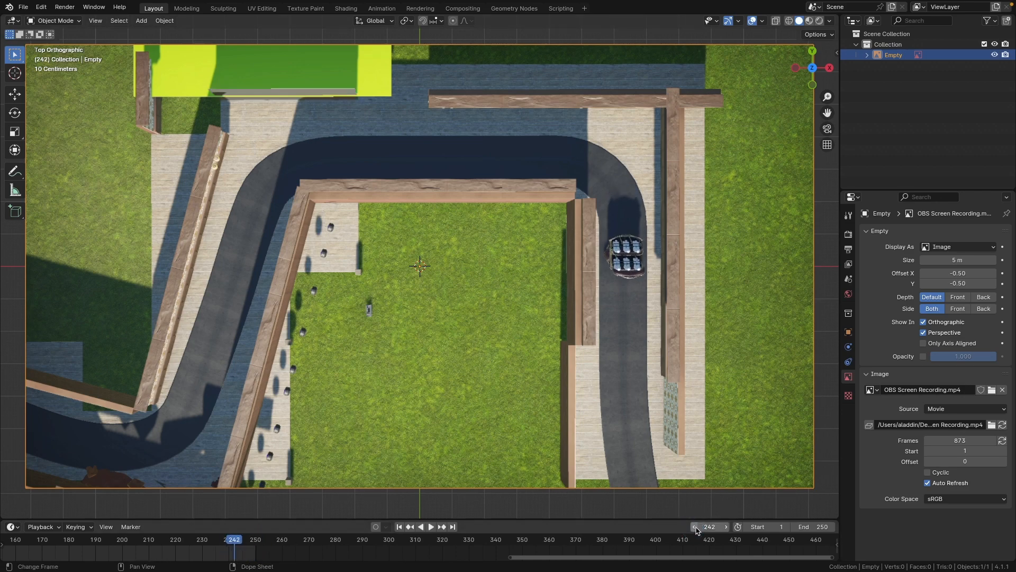
{"action": "left_click", "coordinate": [720, 528]}
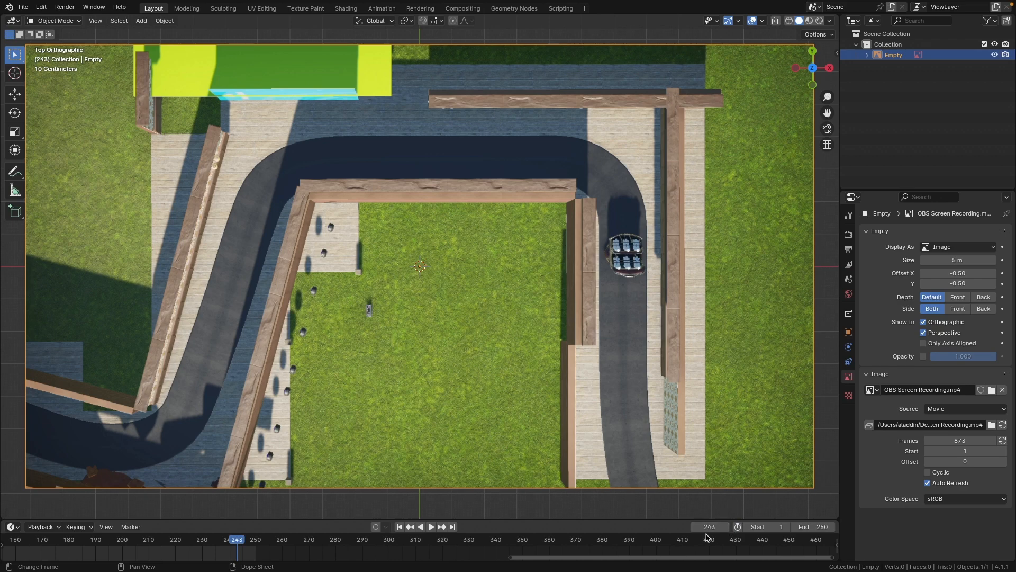
Set the scene's frame range to start at 243 and end at 873.
{"action": "left_click", "coordinate": [764, 530]}
{"action": "type", "text": "243"}
{"action": "key", "text": "Return"}
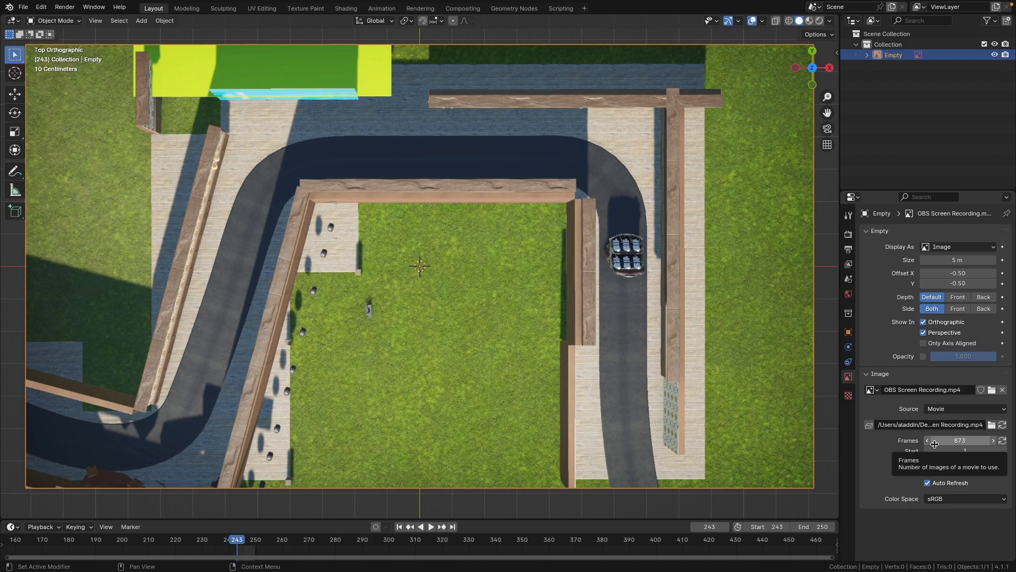
{"action": "left_click", "coordinate": [818, 527]}
{"action": "type", "text": "873"}
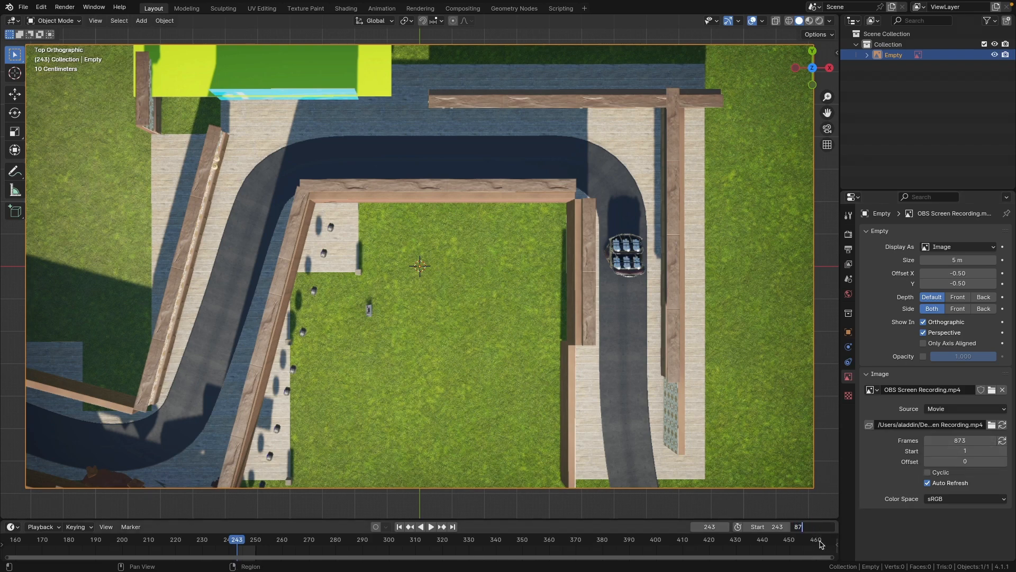
{"action": "key", "text": "Return"}
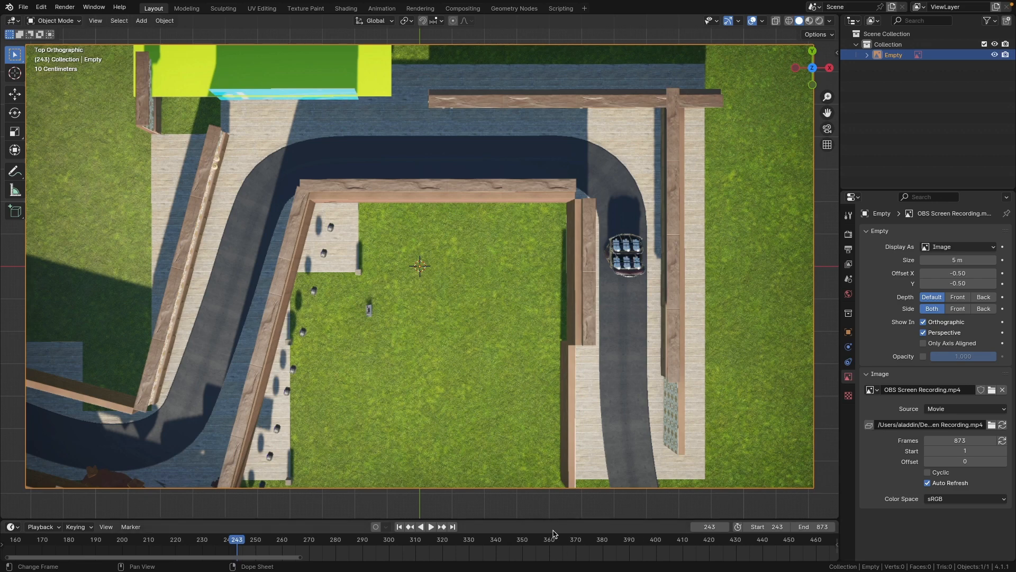
Go to frame 263 and add a Plain Axes empty to the scene.
{"action": "left_click", "coordinate": [290, 542]}
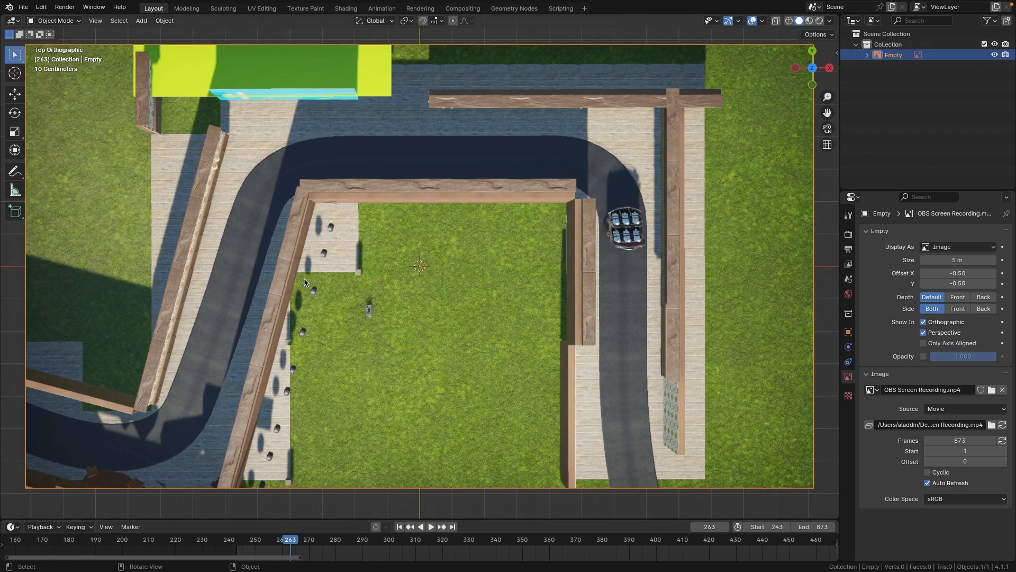
{"action": "key", "text": "shift+a"}
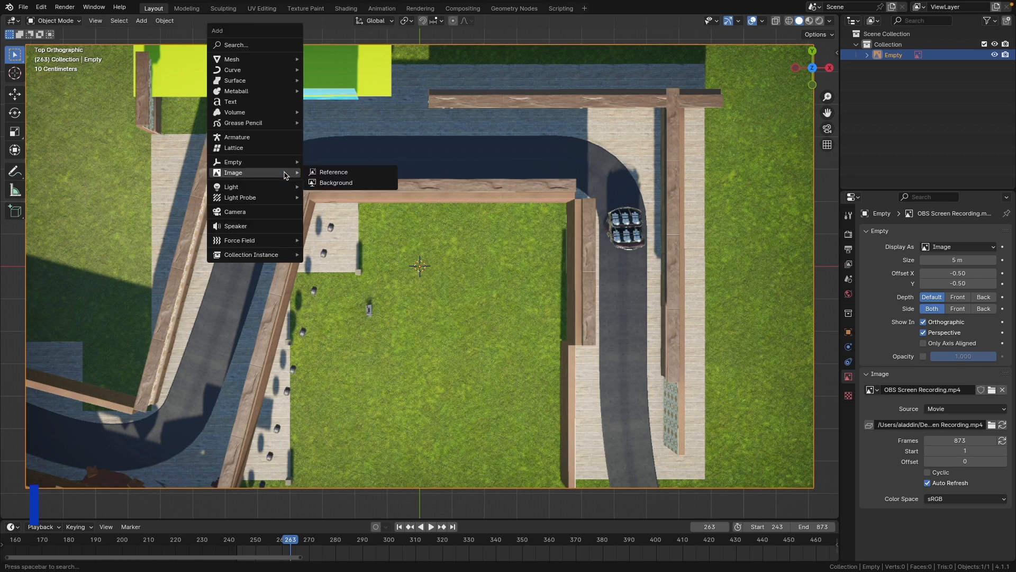
{"action": "mouse_move", "coordinate": [244, 95]}
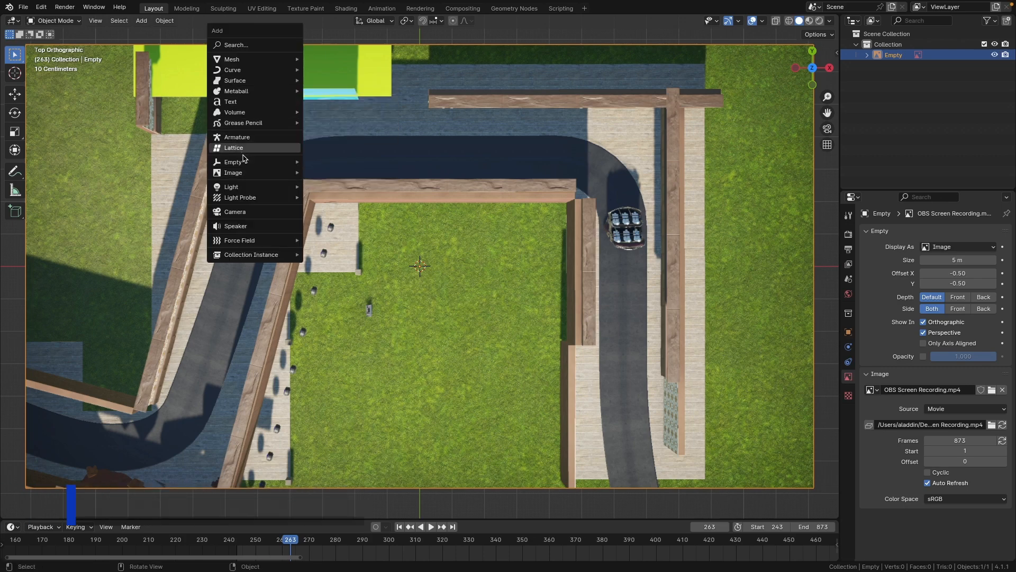
{"action": "mouse_move", "coordinate": [246, 165]}
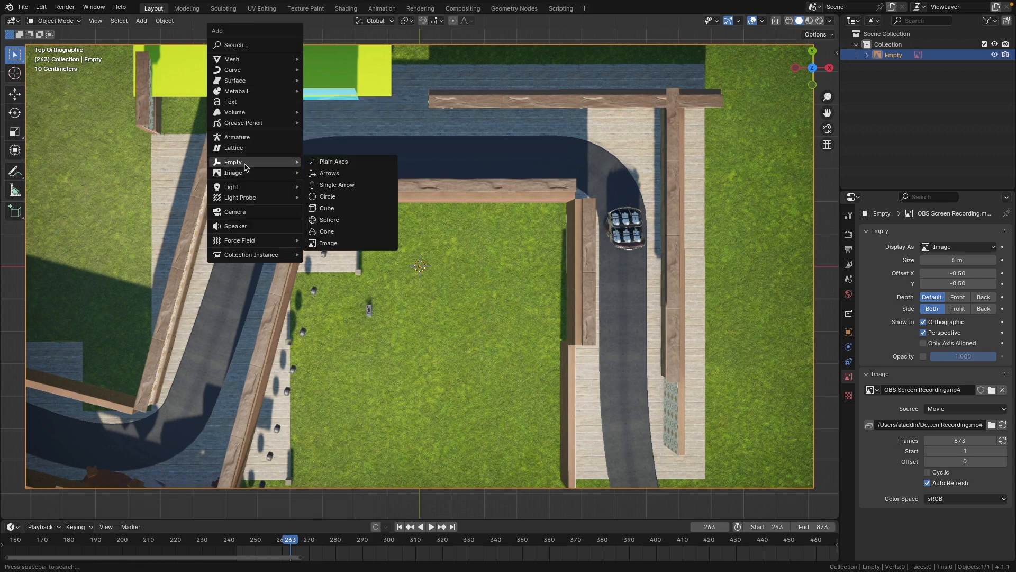
{"action": "left_click", "coordinate": [358, 165]}
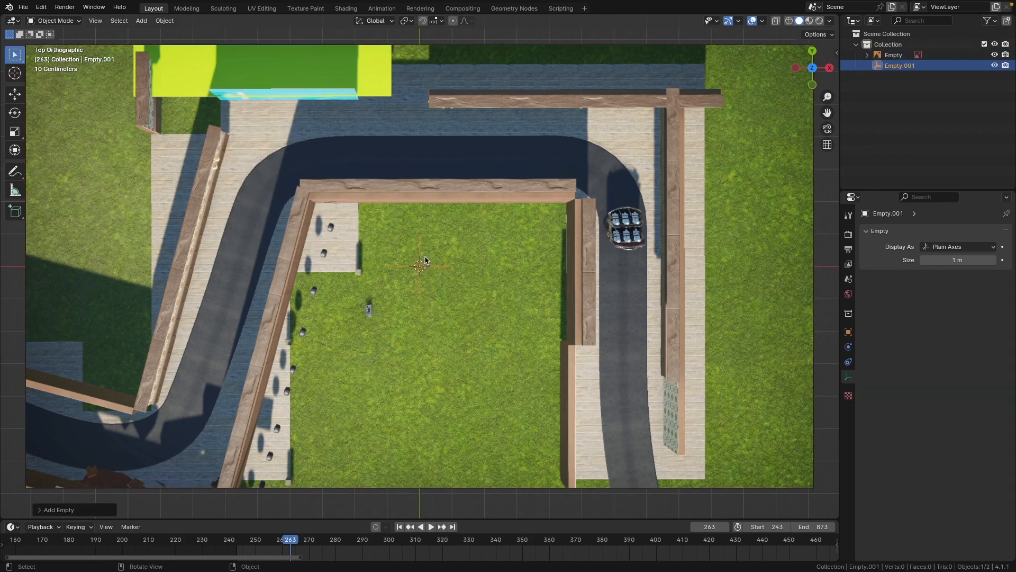
Move the new empty precisely onto the left end of the blue projection screen in the footage.
{"action": "key", "text": "g"}
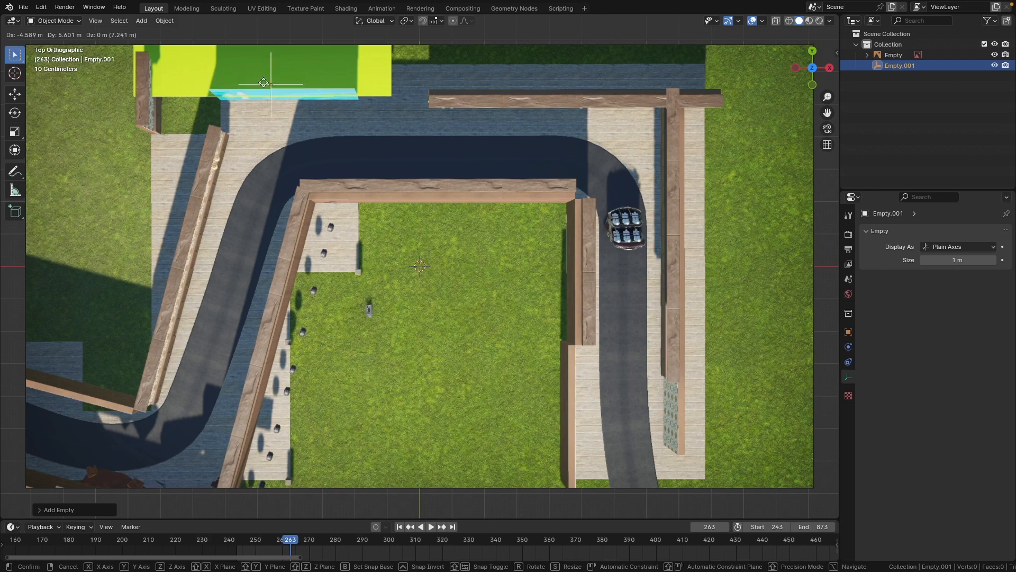
{"action": "left_click", "coordinate": [221, 90]}
{"action": "scroll", "coordinate": [221, 90], "scroll_direction": "up", "scroll_amount": 12}
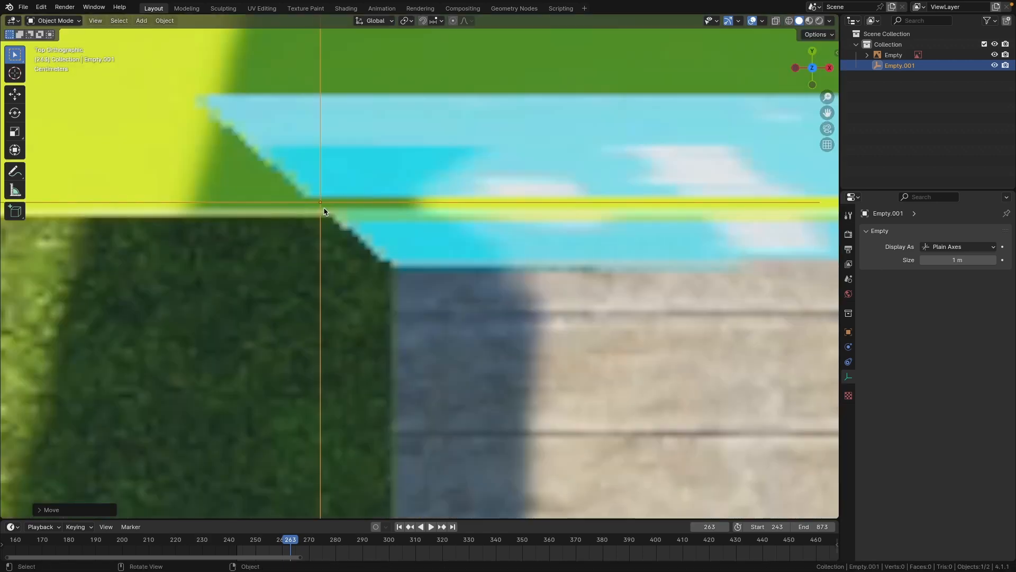
{"action": "key", "text": "g"}
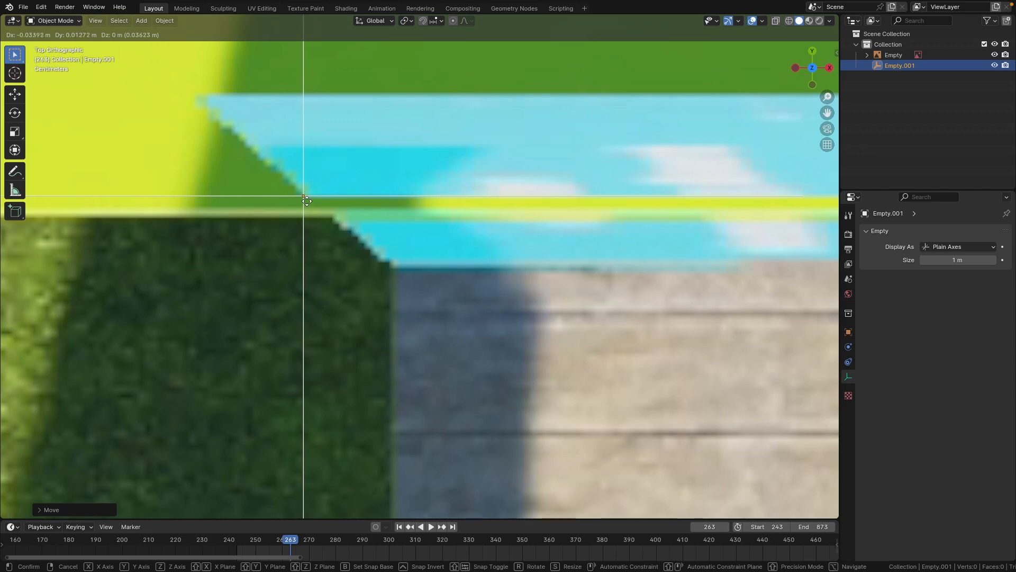
{"action": "left_click", "coordinate": [307, 202]}
Rename the plain axes empty as Bottom Left.
{"action": "scroll", "coordinate": [468, 266], "scroll_direction": "down", "scroll_amount": 7}
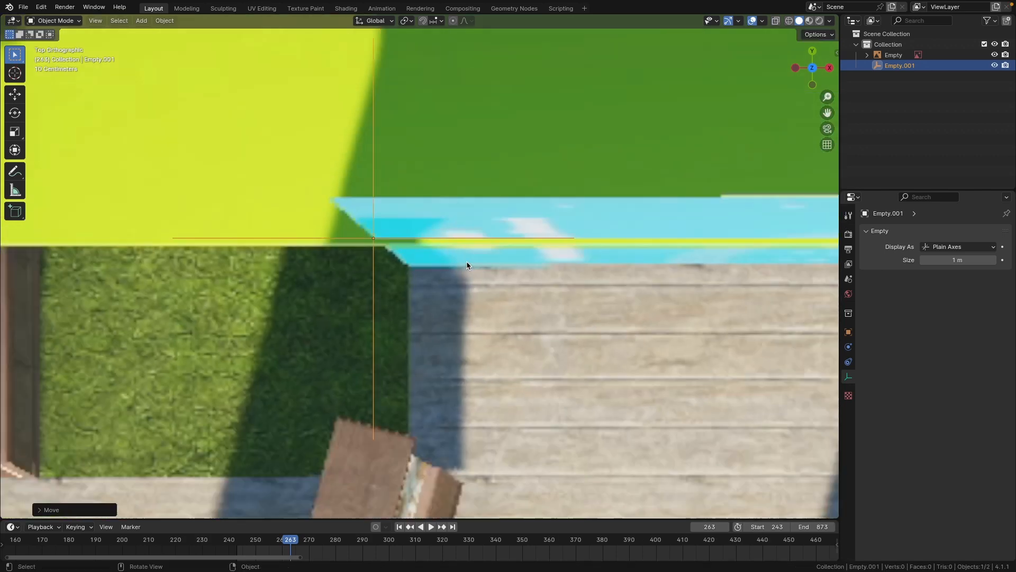
{"action": "middle_click_drag", "start_coordinate": [657, 278], "coordinate": [320, 254], "text": "shift"}
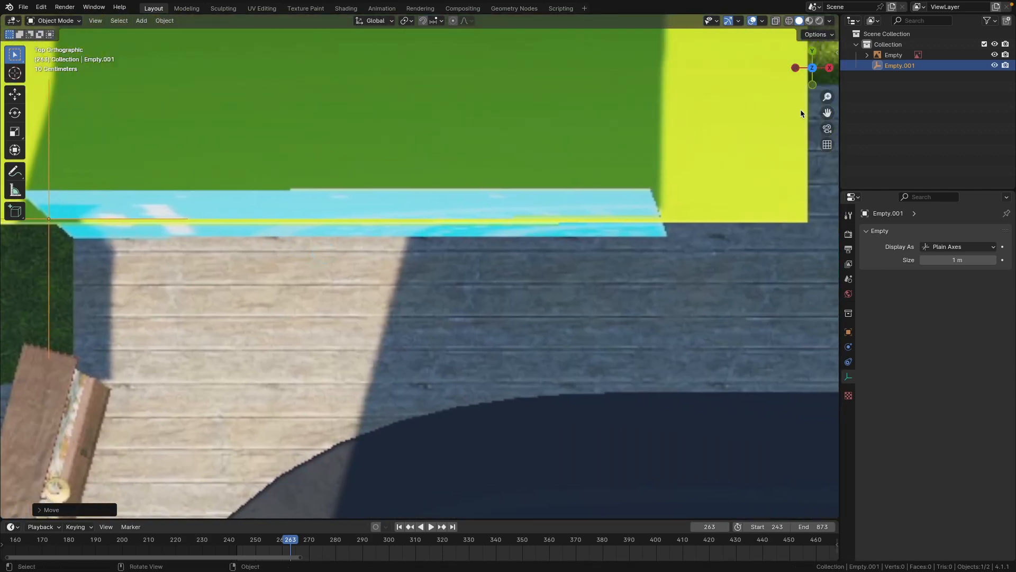
{"action": "double_click", "coordinate": [898, 65]}
{"action": "type", "text": "Bottom"}
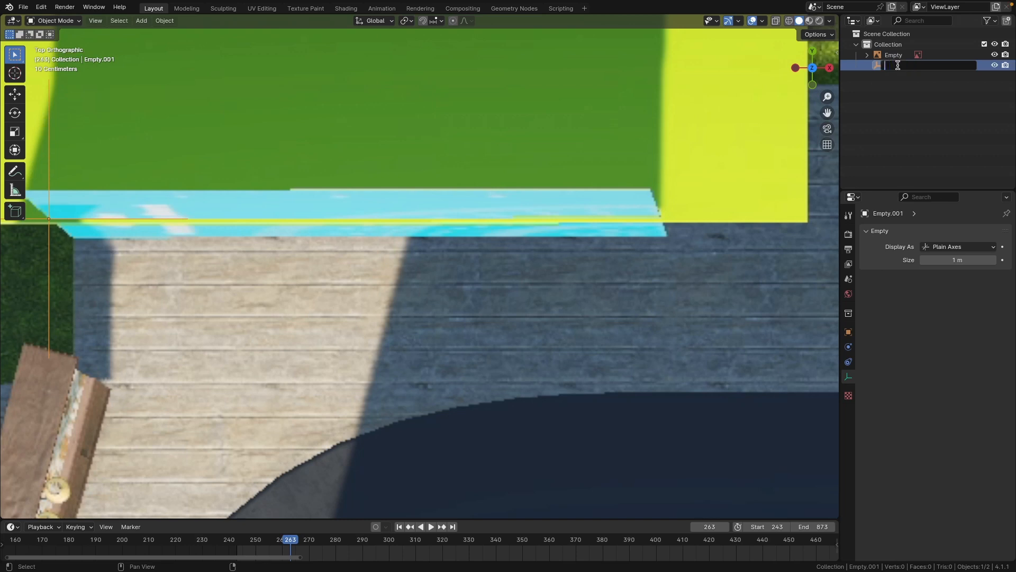
{"action": "type", "text": " Left"}
{"action": "key", "text": "Return"}
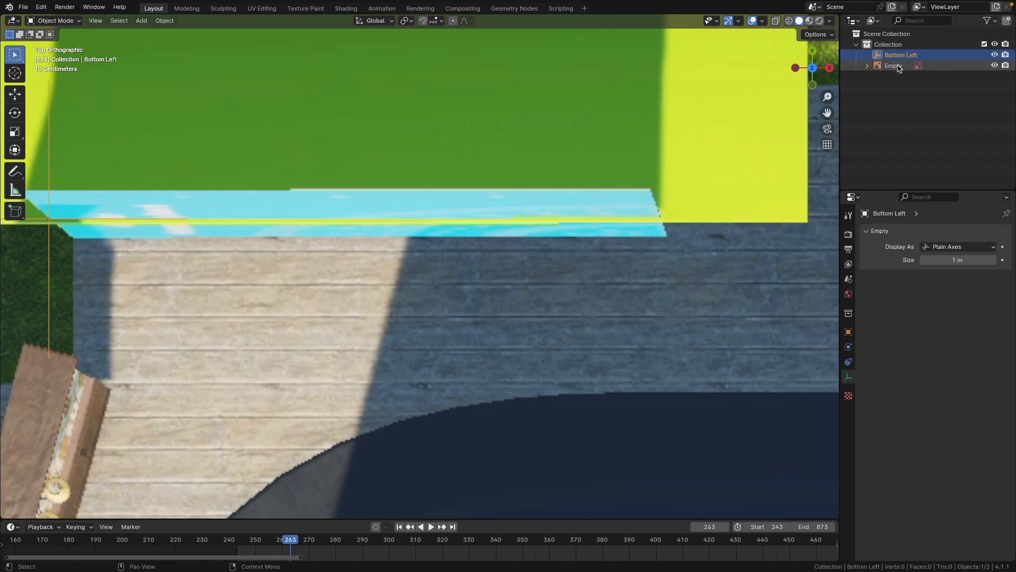
Duplicate the Bottom Left empty about 4.39 m along the X axis onto the projection screen's right end.
{"action": "key", "text": "shift+d"}
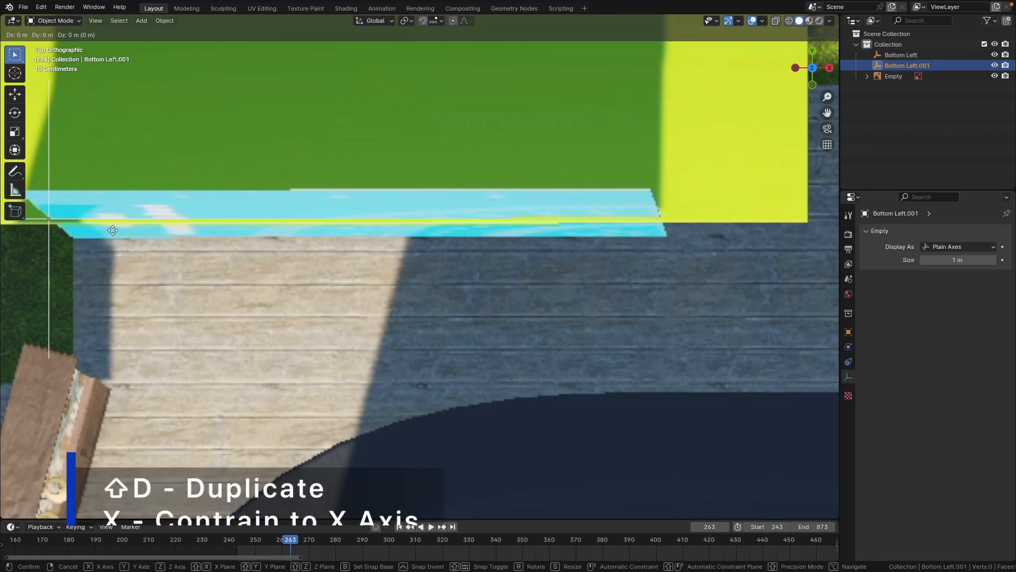
{"action": "key", "text": "x"}
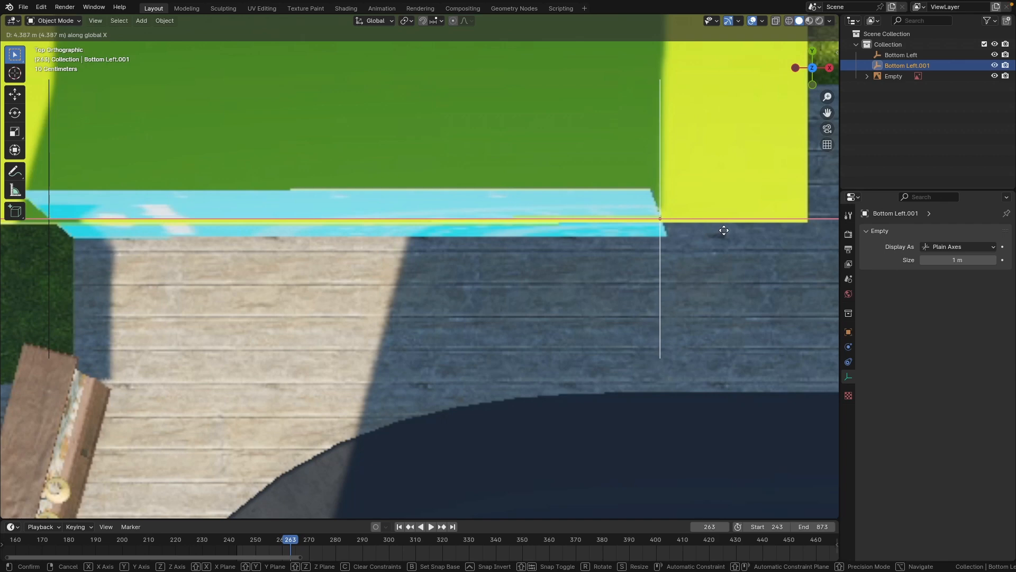
{"action": "left_click", "coordinate": [724, 230]}
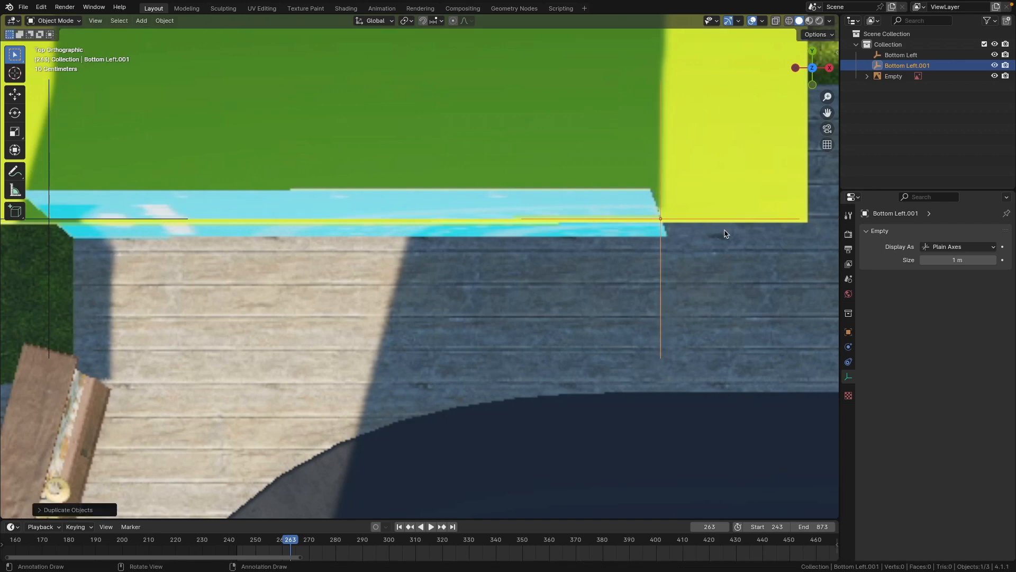
Rename the duplicated empty Bottom Left.001 as Bottom Right.
{"action": "double_click", "coordinate": [910, 65]}
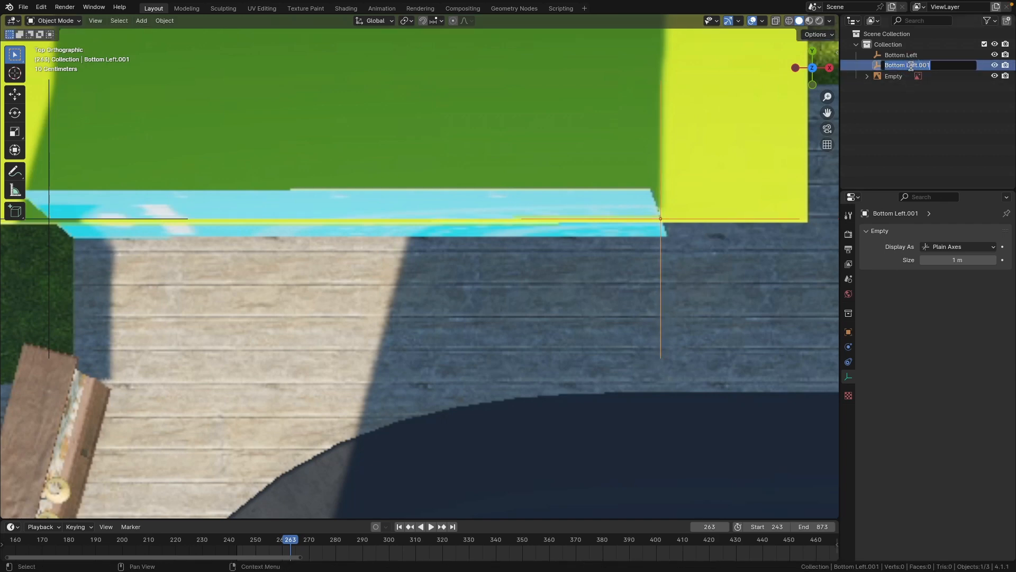
{"action": "type", "text": "Bottom Right"}
{"action": "key", "text": "Return"}
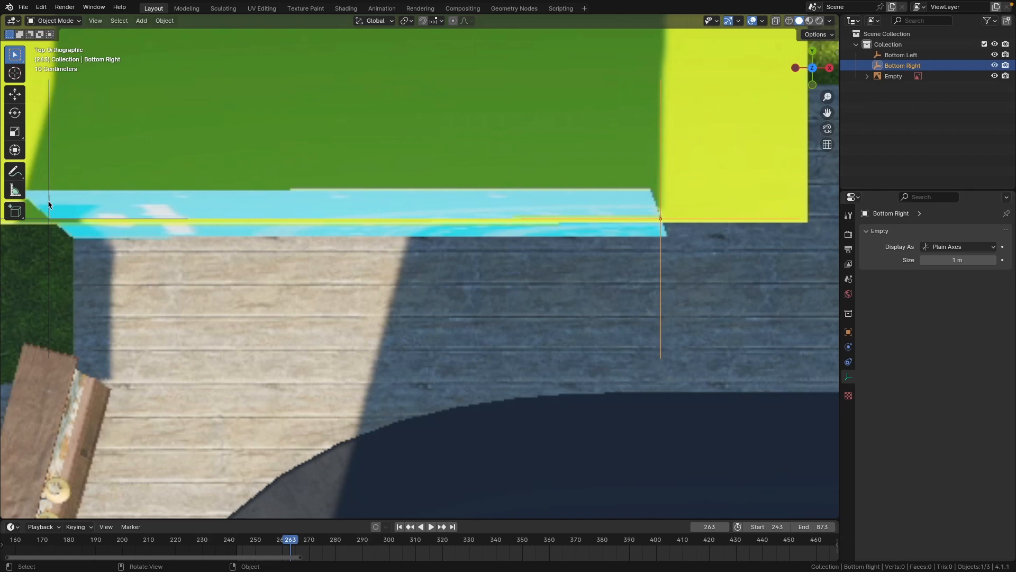
Measure the distance between the two bottom empties with snapping set to Vertex, and calculate the 16:9 screen height as 4.39051 * 9 / 16.
{"action": "left_click", "coordinate": [14, 191]}
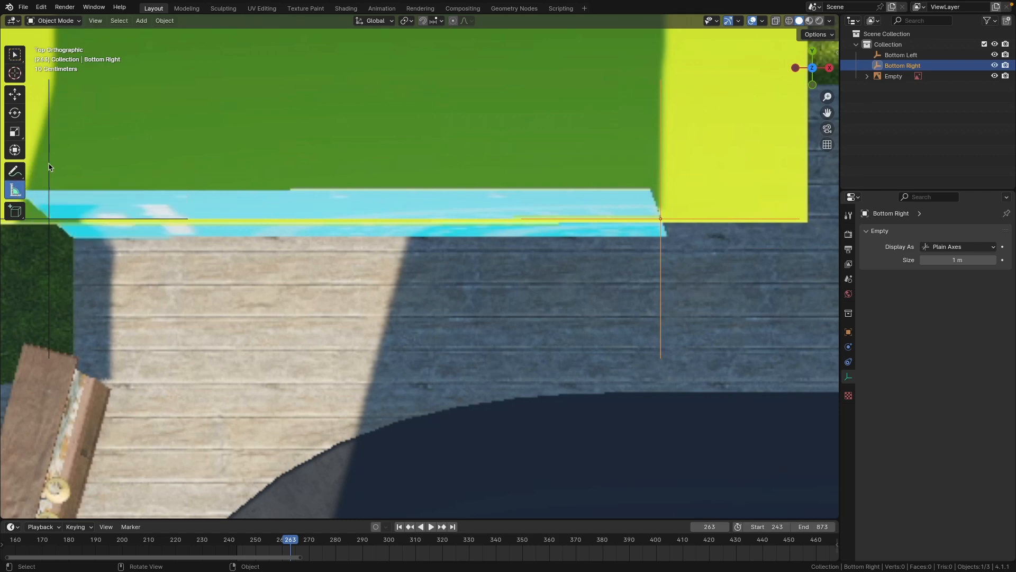
{"action": "key", "text": "t"}
{"action": "key", "text": "t"}
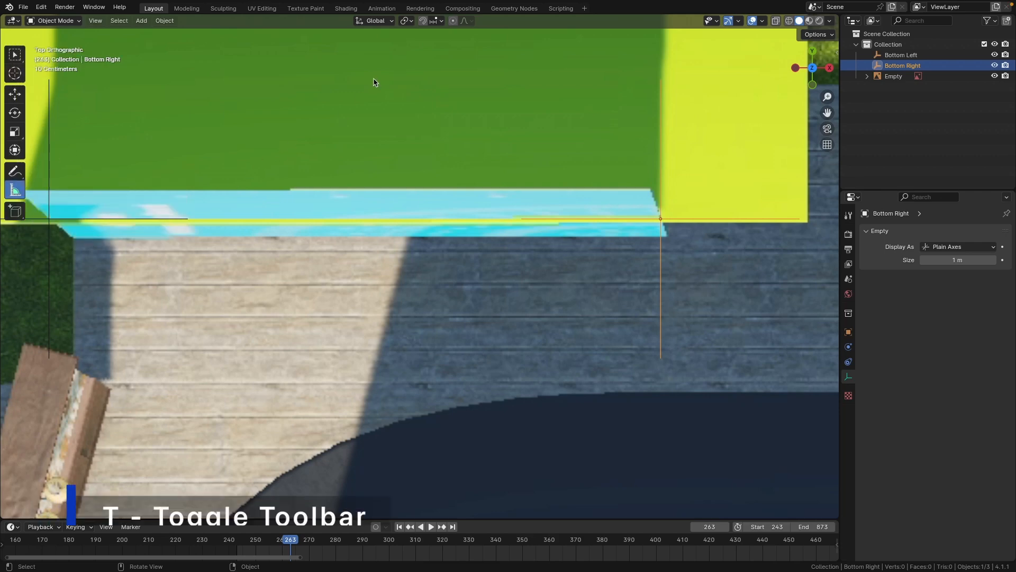
{"action": "left_click", "coordinate": [423, 21]}
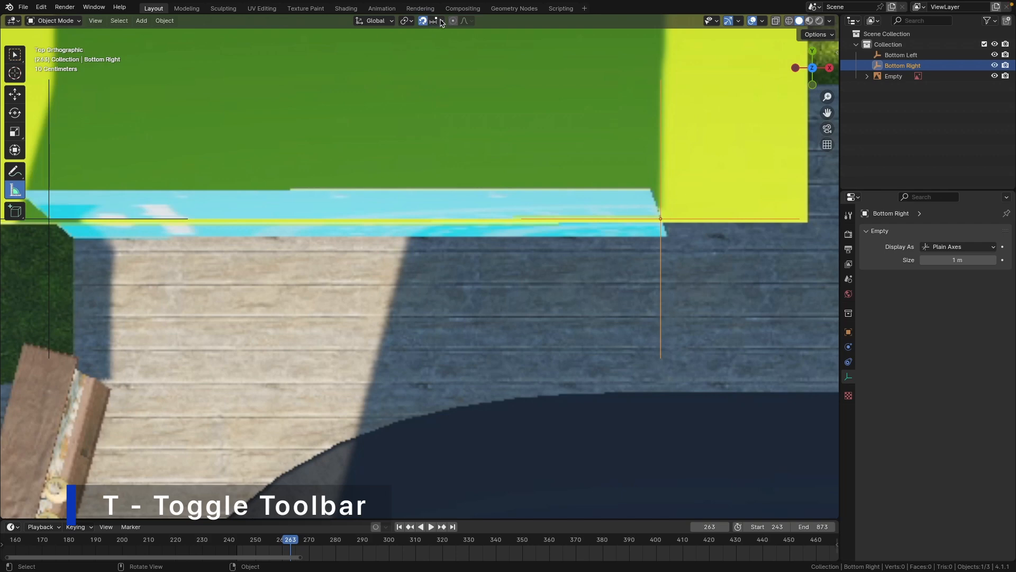
{"action": "left_click", "coordinate": [441, 21]}
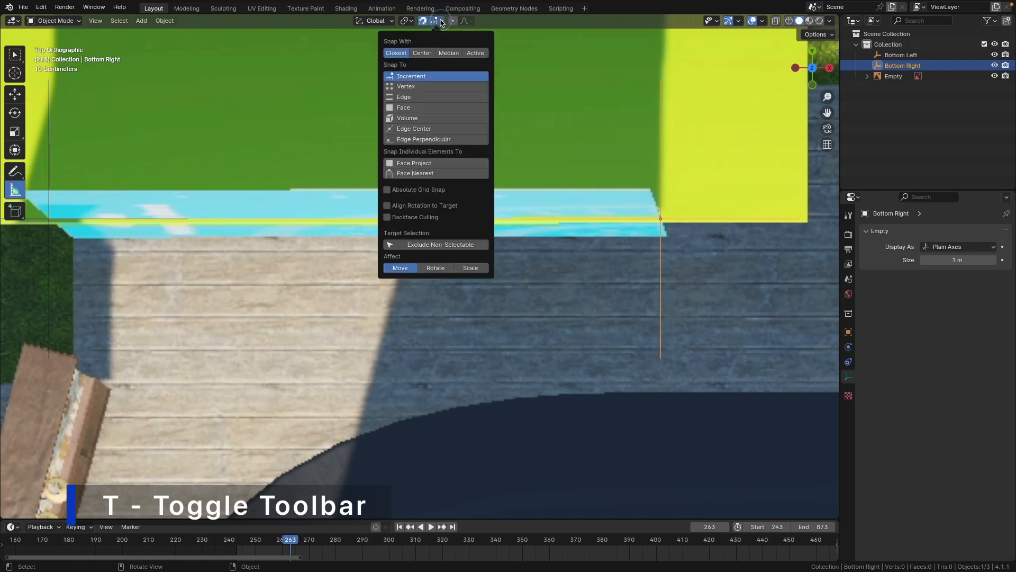
{"action": "left_click", "coordinate": [423, 88]}
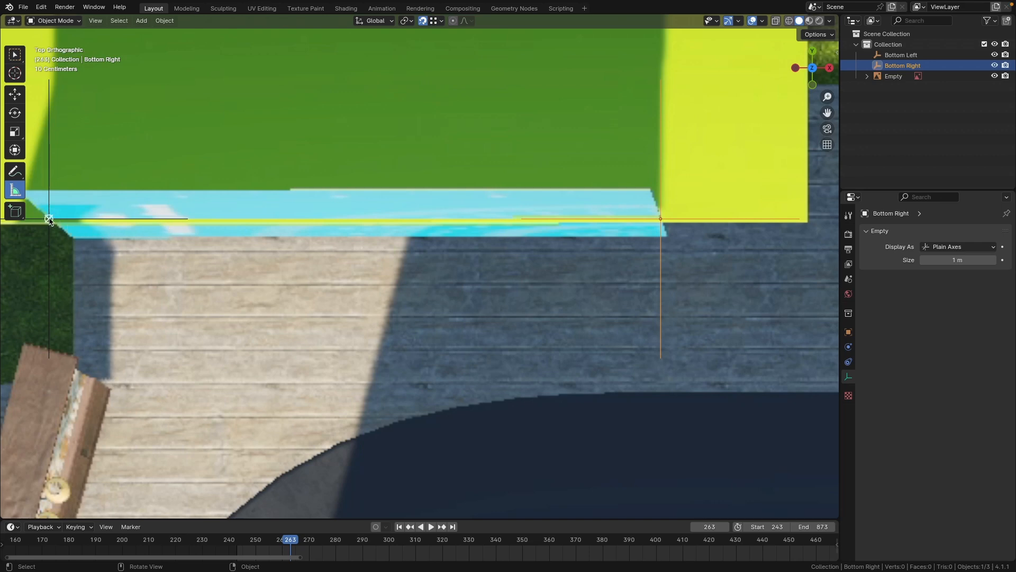
{"action": "left_click_drag", "start_coordinate": [48, 220], "coordinate": [661, 218]}
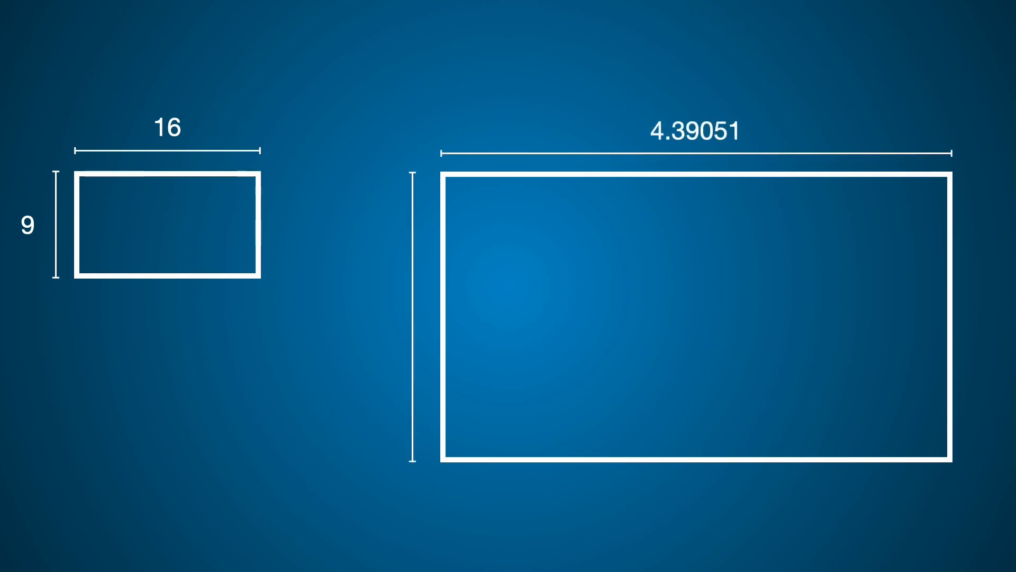
{"action": "type", "text": "51 * 9 / 16 ="}
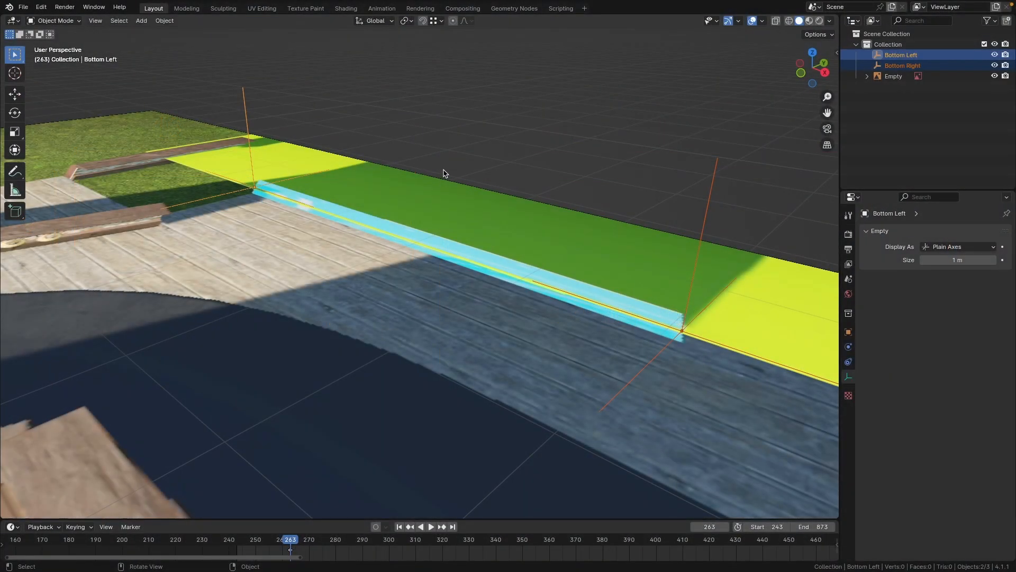
Duplicate the Bottom Left and Bottom Right empties 2.4696 m upward along the Z axis.
{"action": "key", "text": "shift+d"}
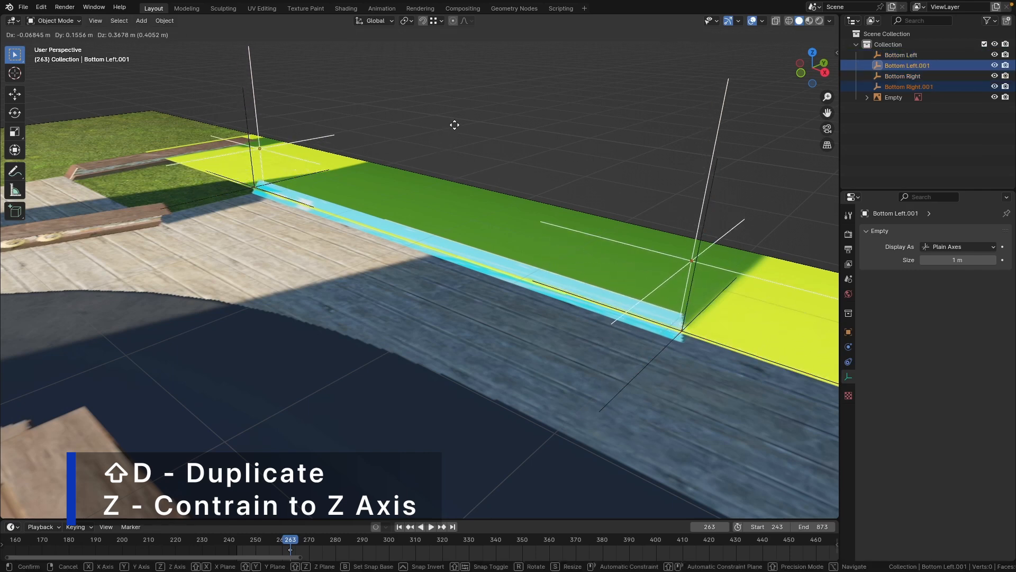
{"action": "key", "text": "z"}
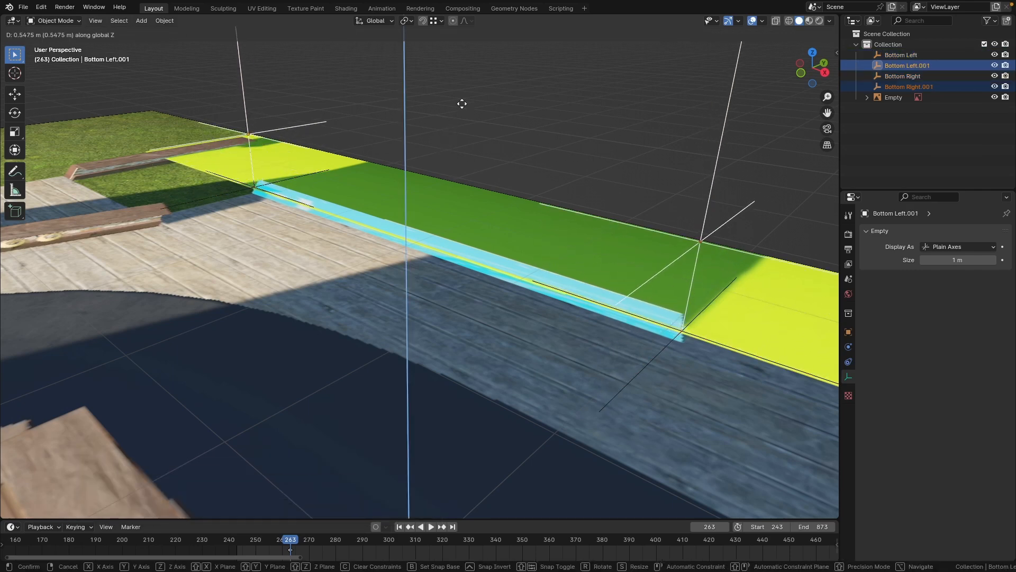
{"action": "type", "text": "2."}
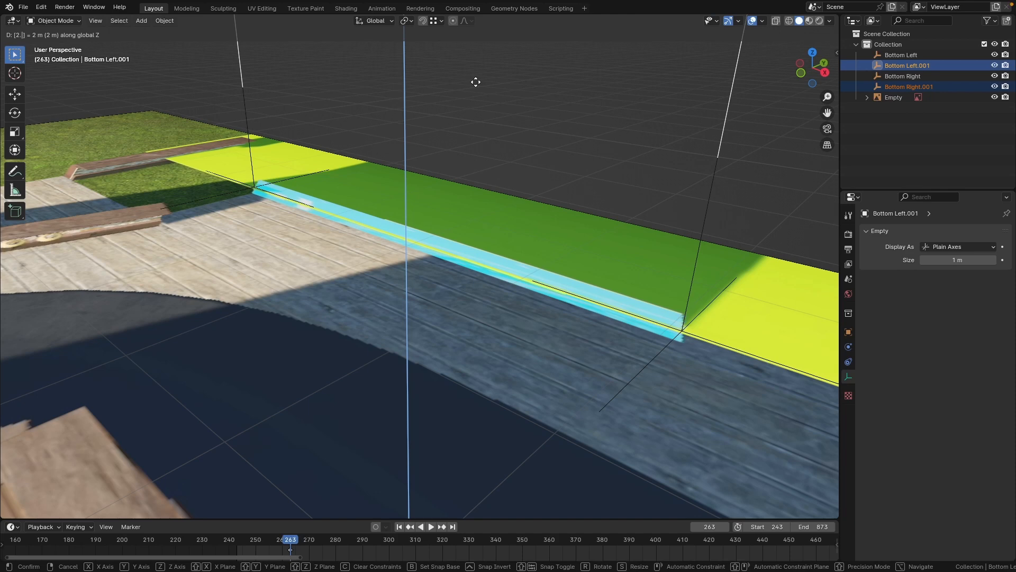
{"action": "type", "text": "46"}
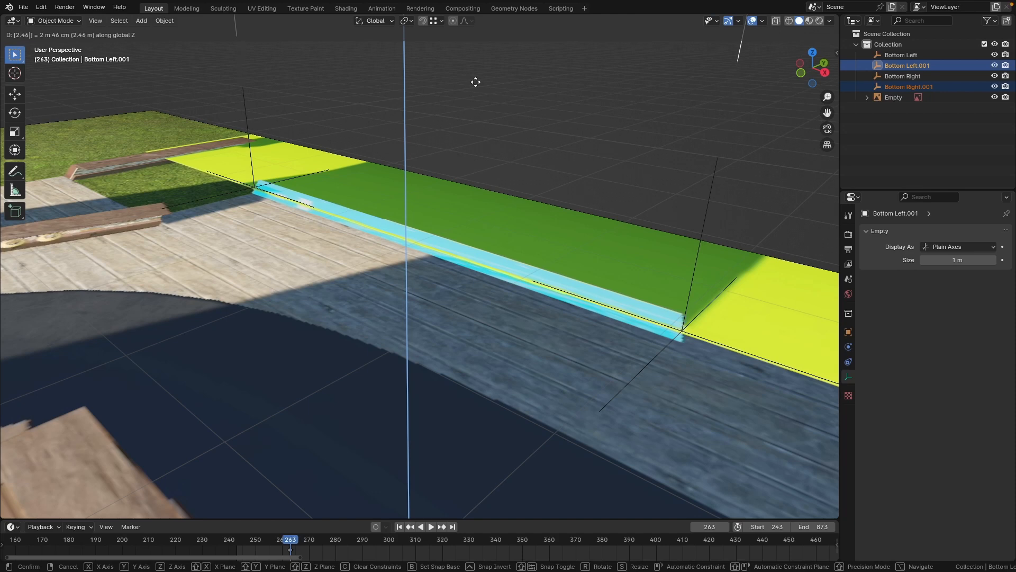
{"action": "type", "text": "96"}
{"action": "key", "text": "Return"}
{"action": "middle_click_drag", "start_coordinate": [403, 180], "coordinate": [517, 90]}
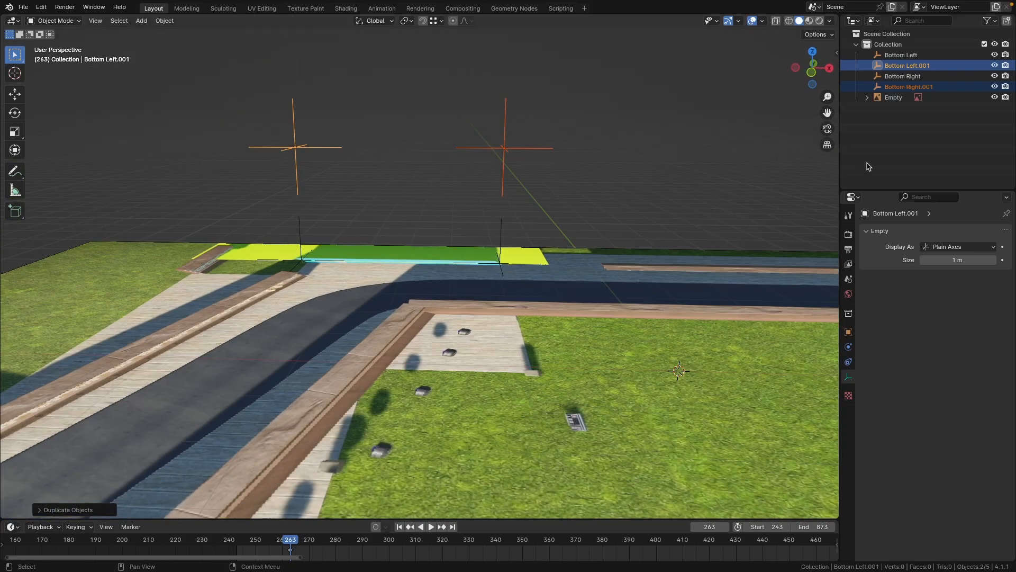
Rename the two raised duplicates as Top Right and Top Left to match their corners.
{"action": "left_click", "coordinate": [890, 152]}
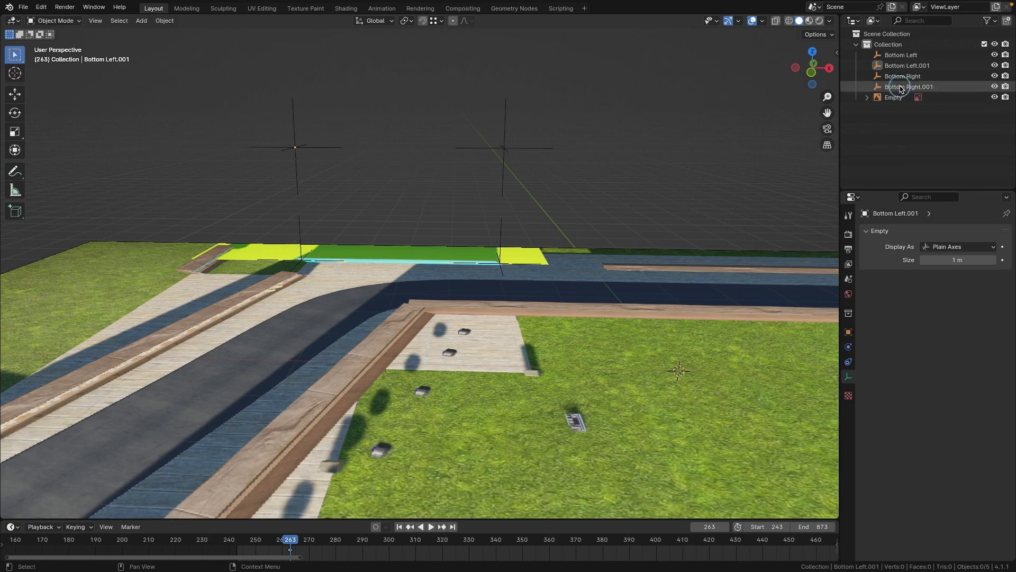
{"action": "double_click", "coordinate": [899, 86]}
{"action": "type", "text": "Top Right"}
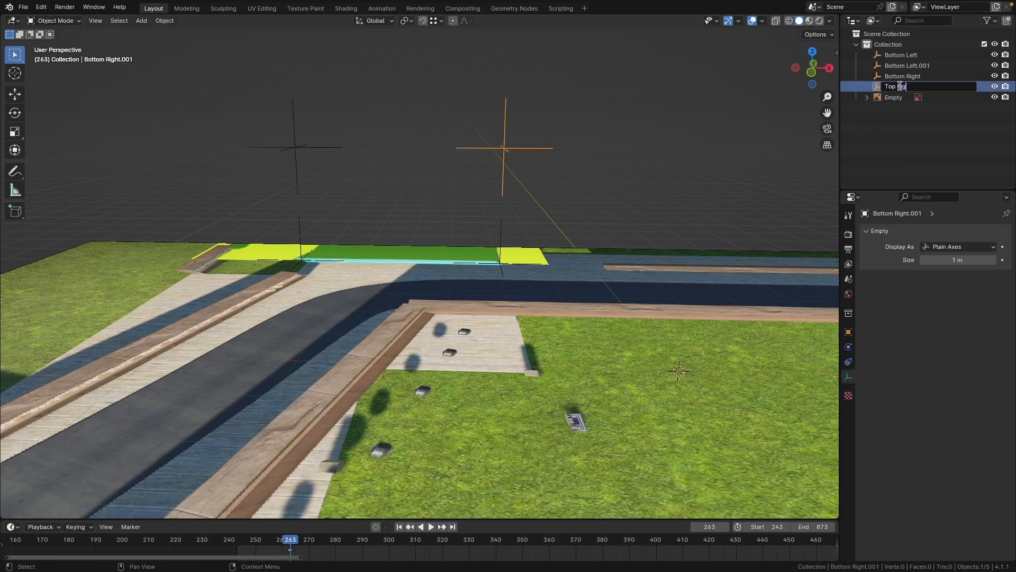
{"action": "key", "text": "Return"}
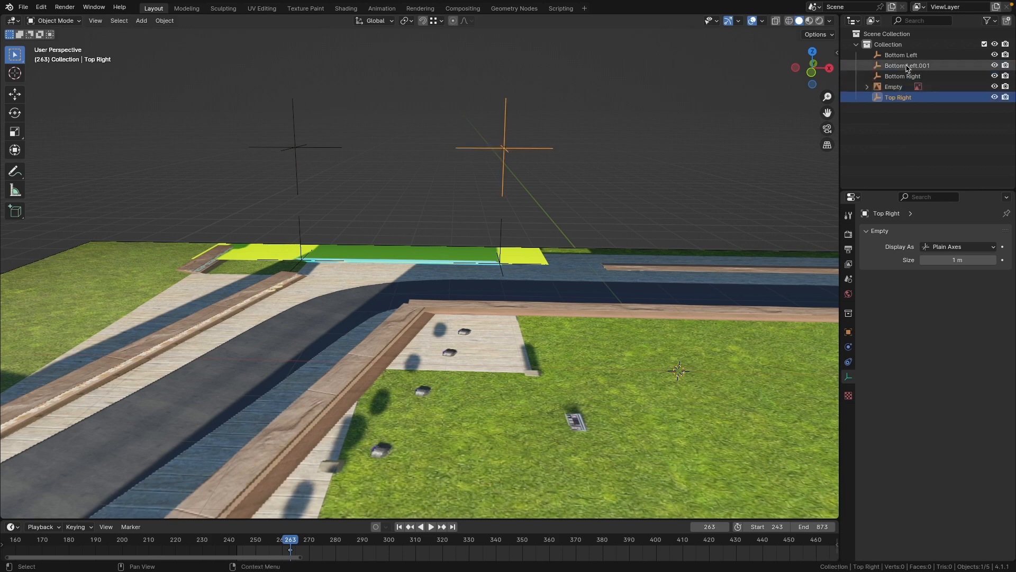
{"action": "double_click", "coordinate": [906, 65]}
{"action": "type", "text": "Top Left"}
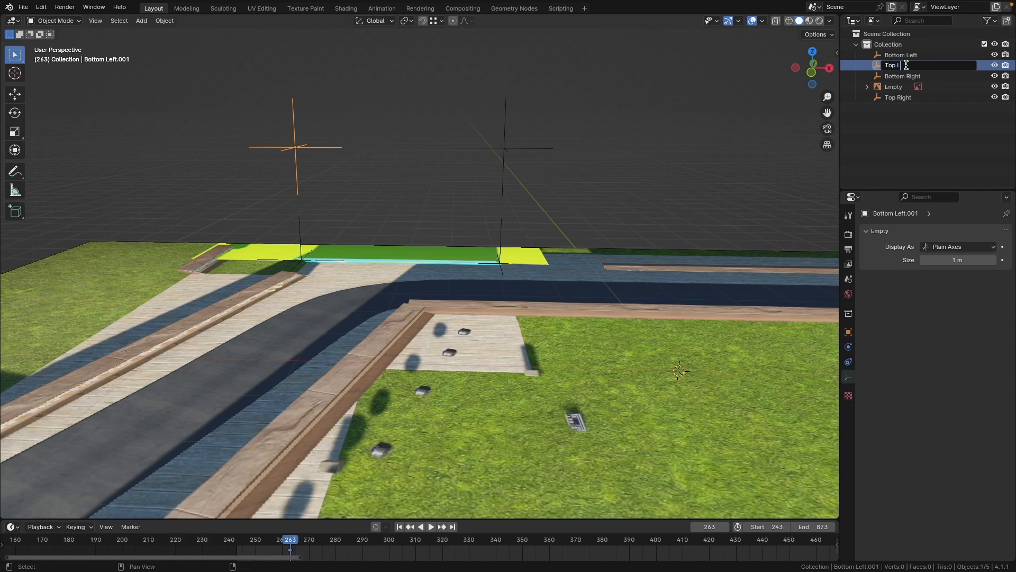
{"action": "key", "text": "Return"}
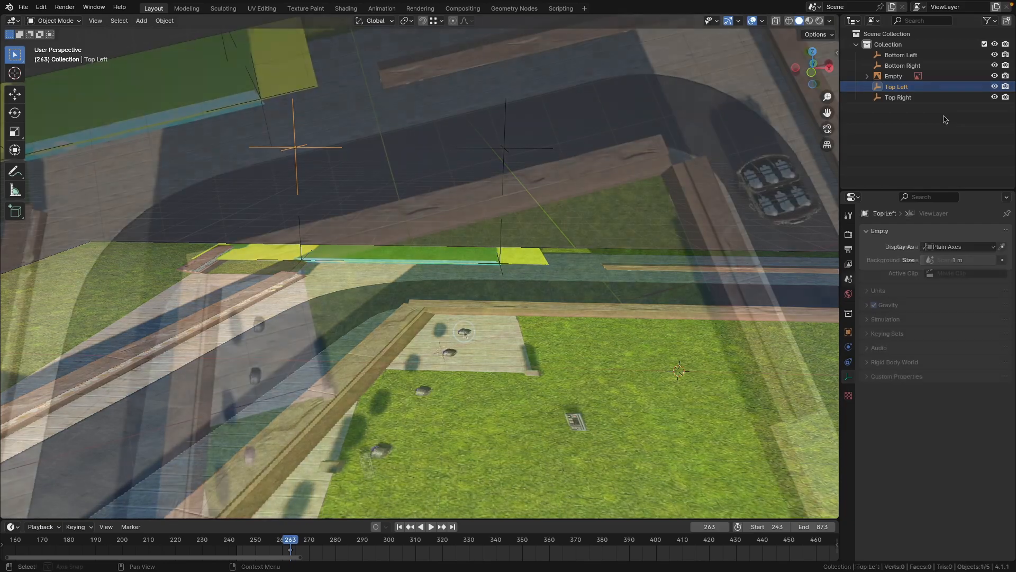
Add a camera to the scene at the 3D cursor.
{"action": "middle_click_drag", "start_coordinate": [458, 339], "coordinate": [513, 283]}
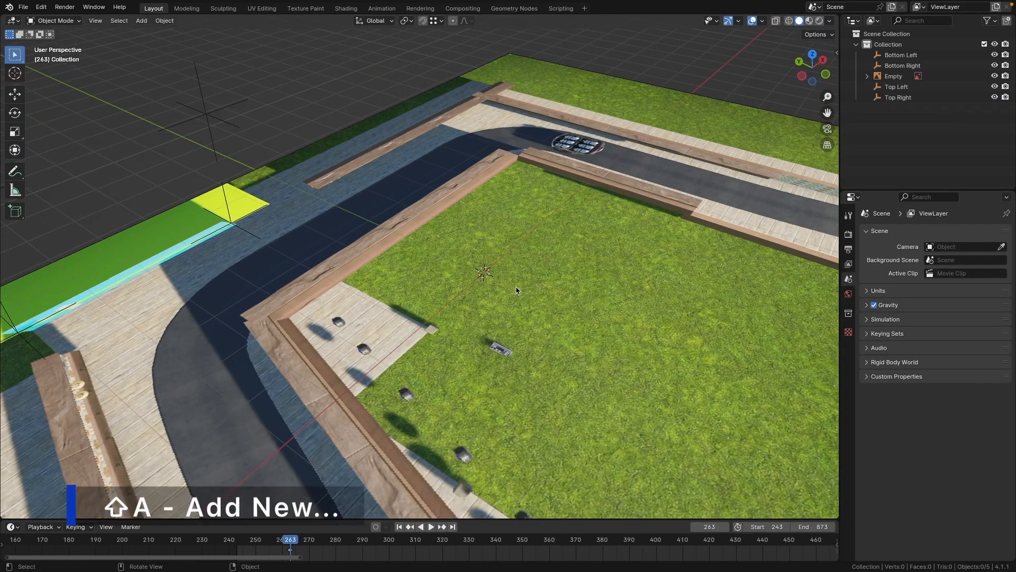
{"action": "key", "text": "shift+a"}
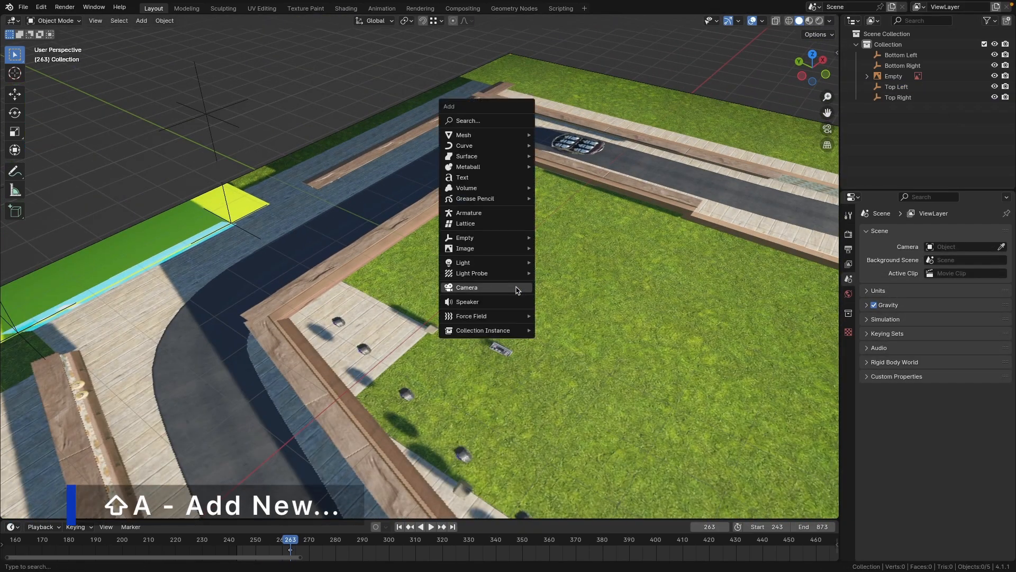
{"action": "left_click", "coordinate": [517, 290]}
Set the new camera's rotation to 90° on X, 0° on Y and 0° on Z.
{"action": "middle_click_drag", "start_coordinate": [506, 316], "coordinate": [538, 270]}
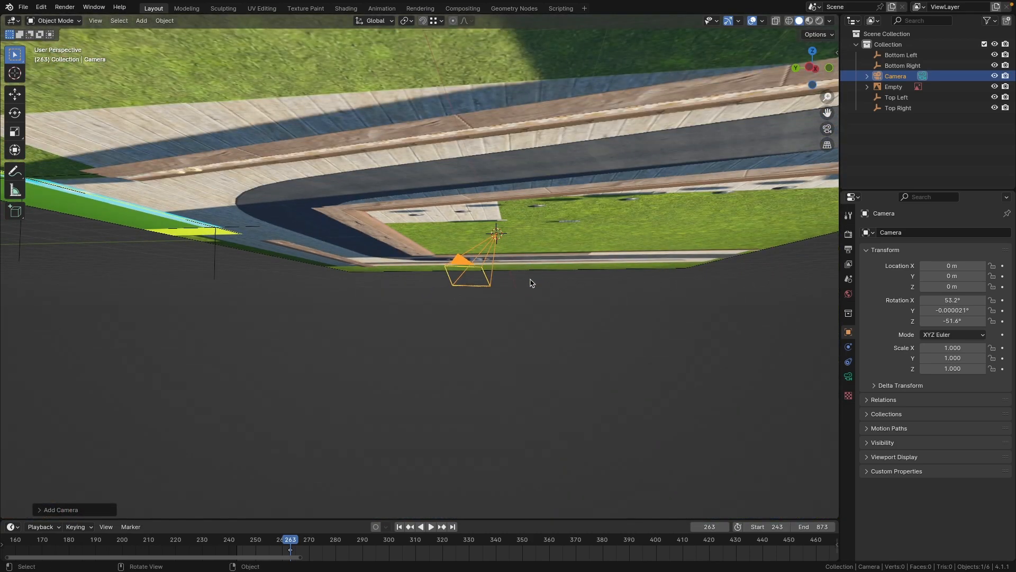
{"action": "left_click", "coordinate": [41, 511]}
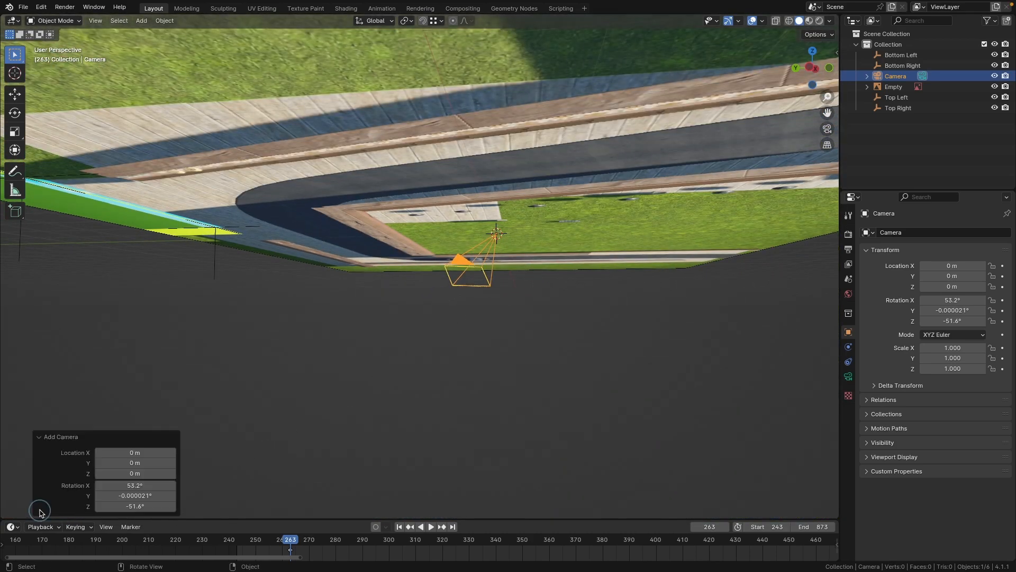
{"action": "left_click", "coordinate": [126, 484]}
{"action": "type", "text": "90"}
{"action": "key", "text": "Return"}
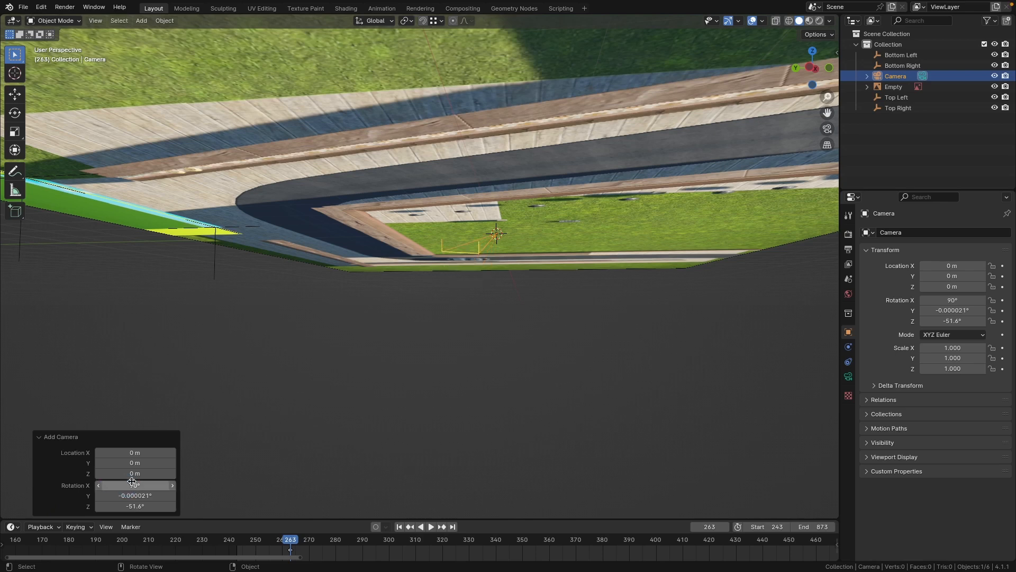
{"action": "left_click", "coordinate": [143, 494]}
{"action": "type", "text": "0"}
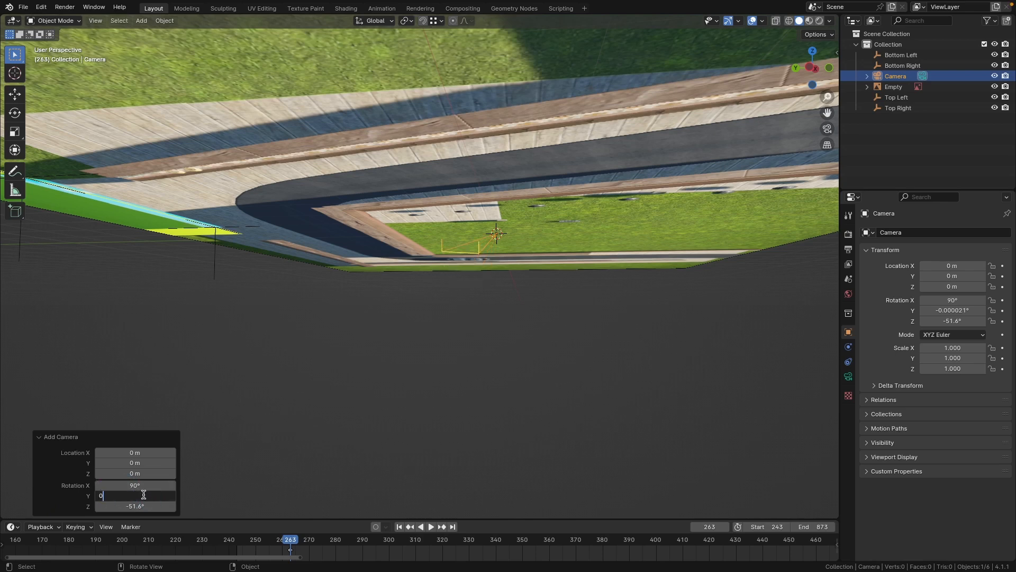
{"action": "key", "text": "Return"}
{"action": "left_click", "coordinate": [138, 506]}
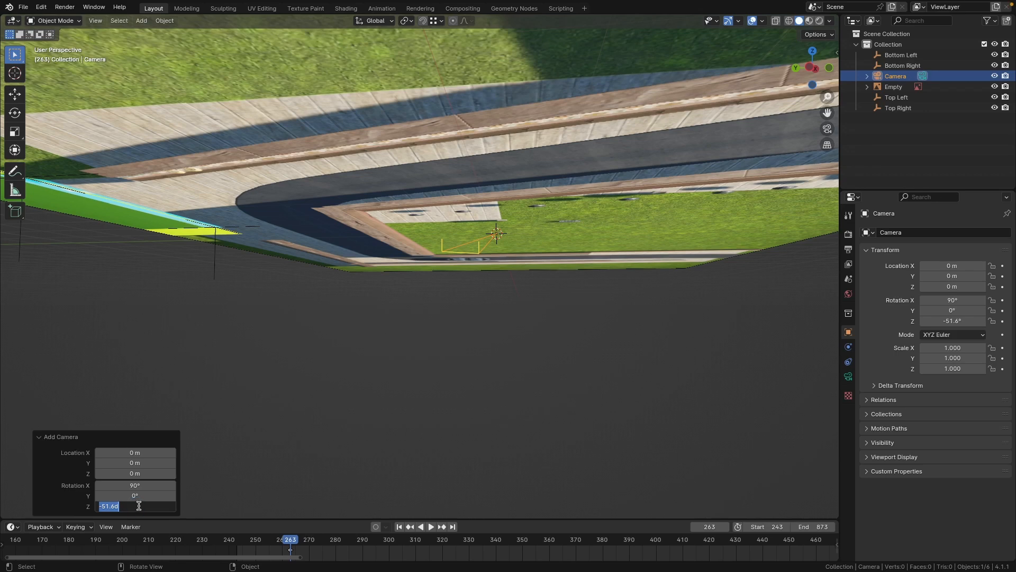
{"action": "type", "text": "0"}
{"action": "key", "text": "Return"}
{"action": "middle_click_drag", "start_coordinate": [337, 244], "coordinate": [339, 279]}
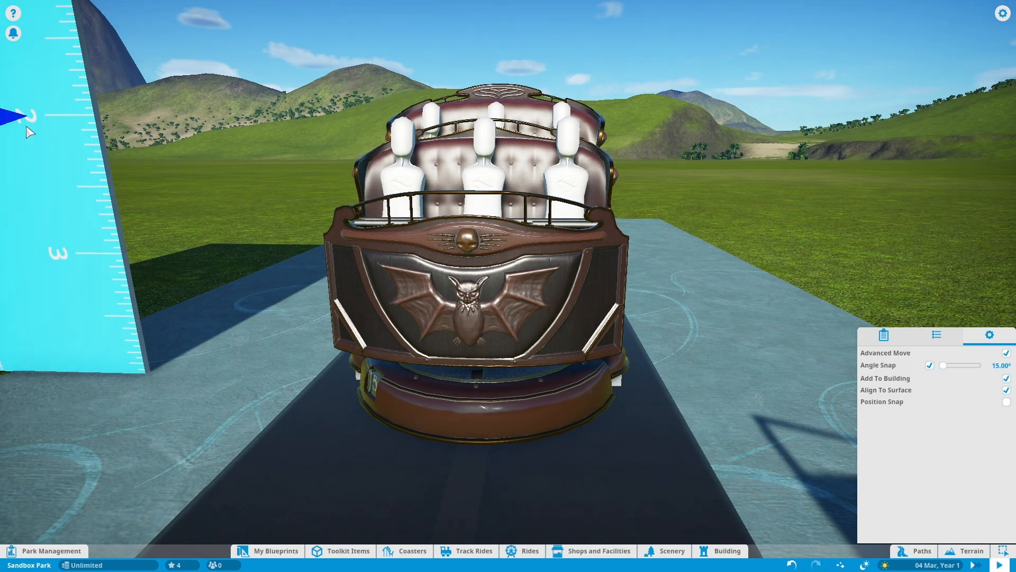
Switch to Planet Coaster and slide the ruler board against the front riders of the ride car to measure their eye height.
{"action": "left_click_drag", "start_coordinate": [16, 118], "coordinate": [402, 162]}
{"action": "left_click", "coordinate": [653, 323]}
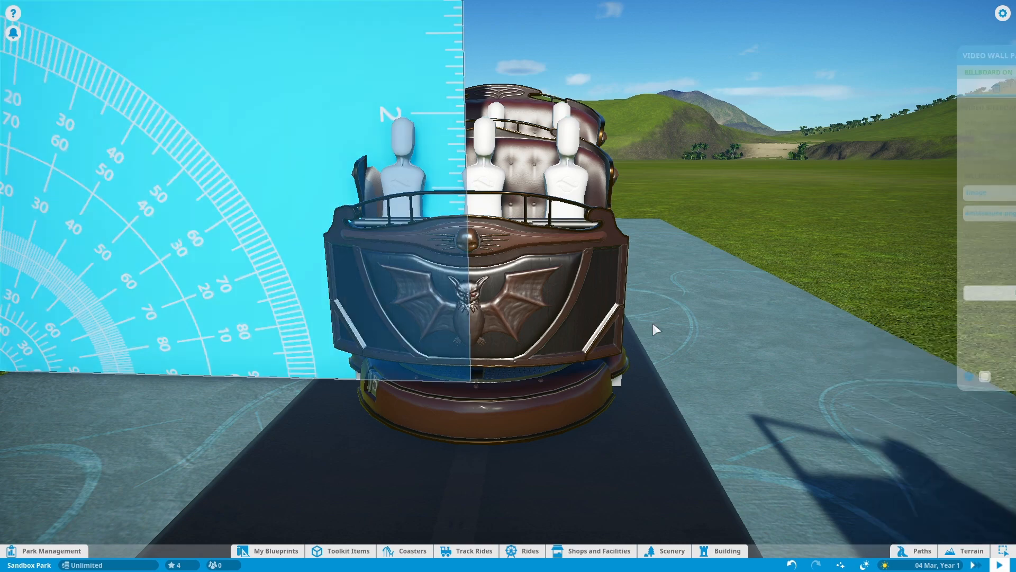
{"action": "middle_click_drag", "start_coordinate": [652, 323], "coordinate": [701, 324]}
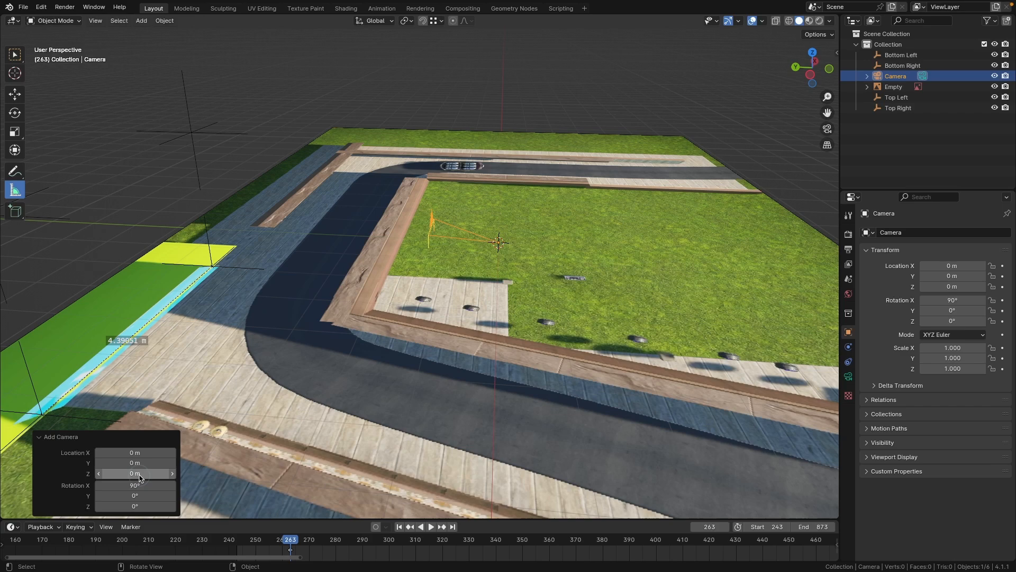
Back in Blender, set the new camera's Z location to 1.0428 m.
{"action": "left_click", "coordinate": [139, 473]}
{"action": "type", "text": "1.0427"}
{"action": "key", "text": "Return"}
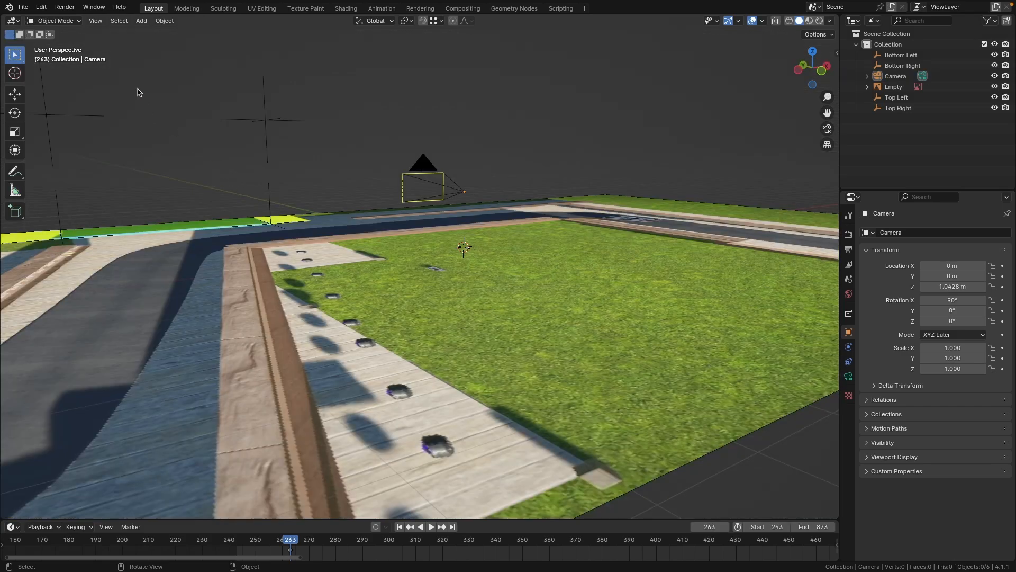
Save the Blender project to the Desktop as Squinch Tutorial.blend.
{"action": "left_click", "coordinate": [23, 7]}
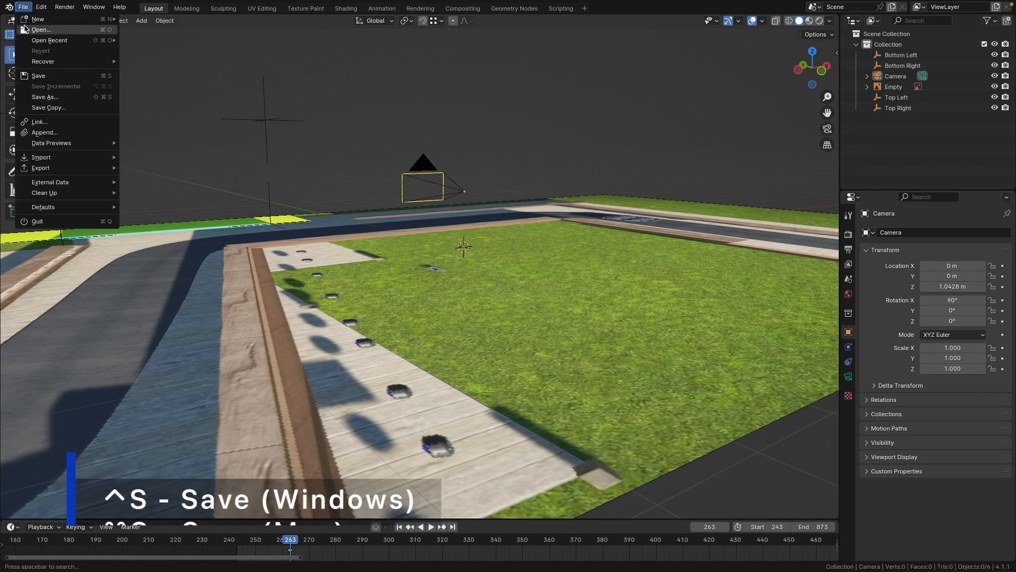
{"action": "left_click", "coordinate": [26, 77]}
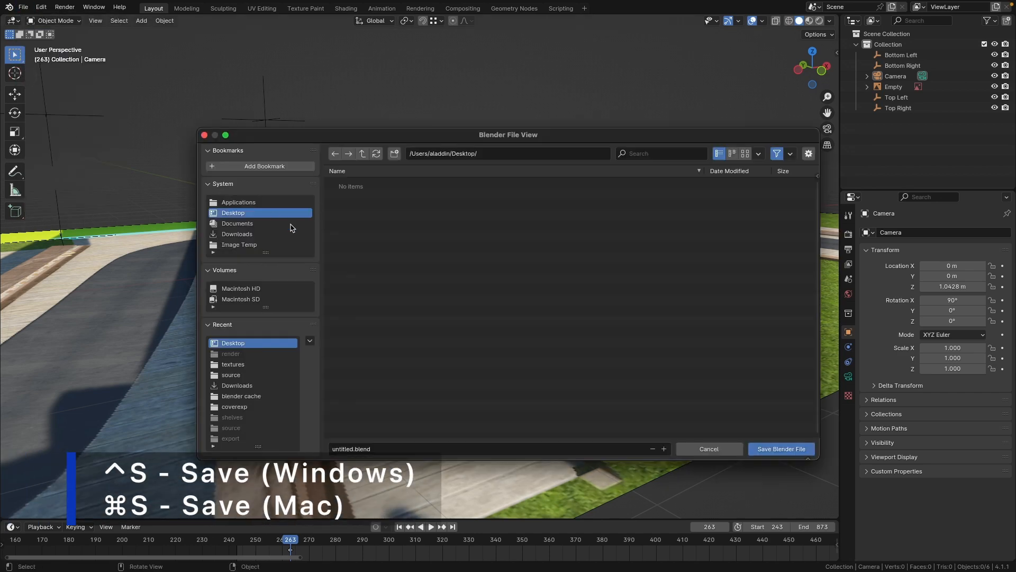
{"action": "left_click", "coordinate": [342, 448]}
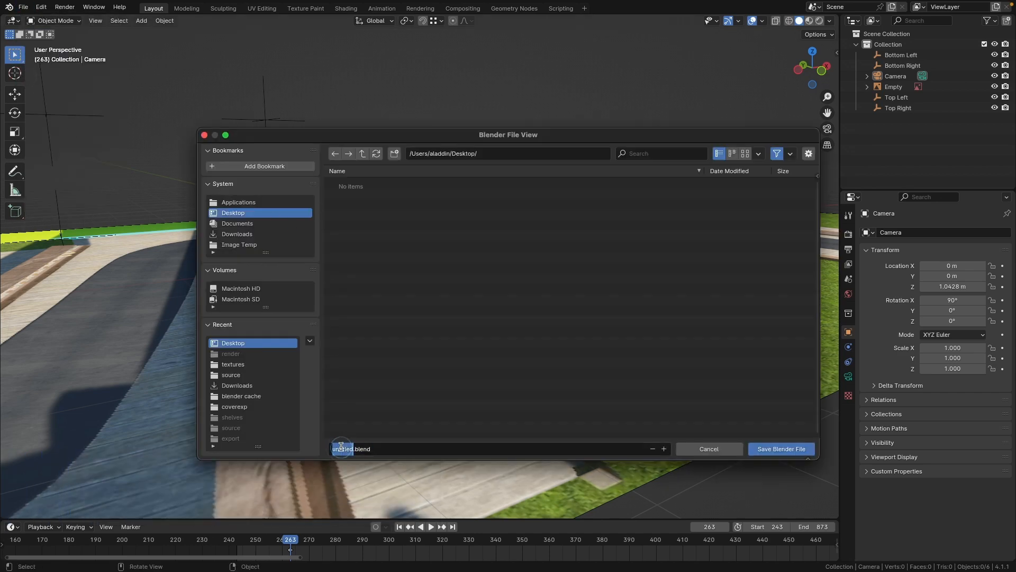
{"action": "type", "text": "Squinch Tutorial"}
{"action": "key", "text": "Return"}
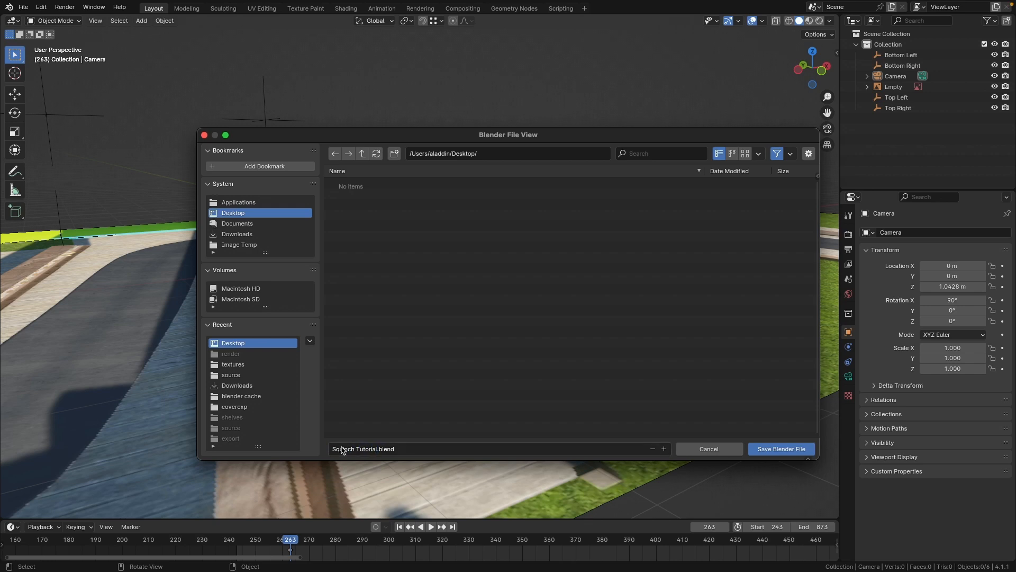
{"action": "left_click", "coordinate": [781, 449]}
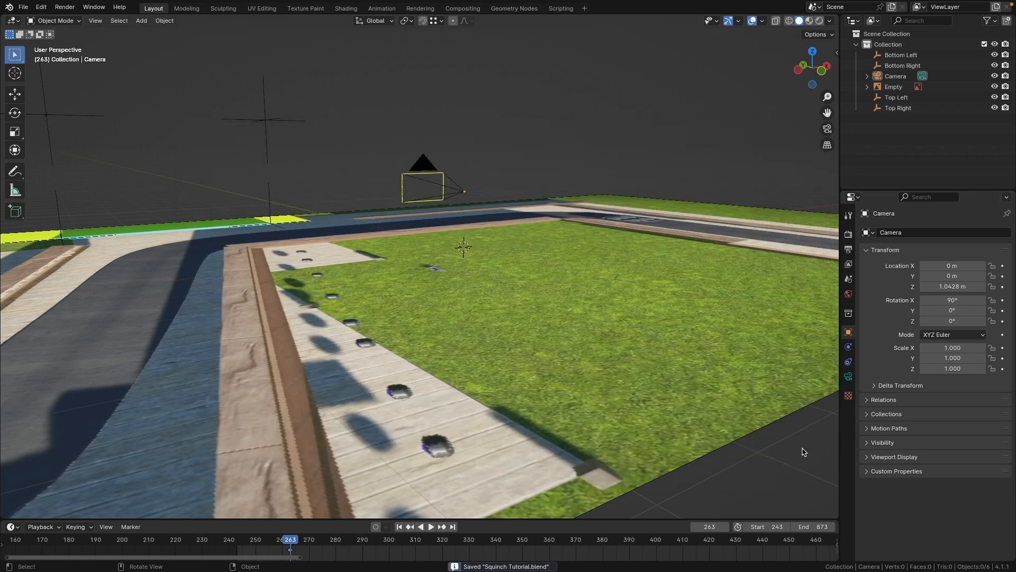
Select the camera, insert a keyframe on its location at frame 263, and enable automatic keyframing.
{"action": "left_click", "coordinate": [446, 188]}
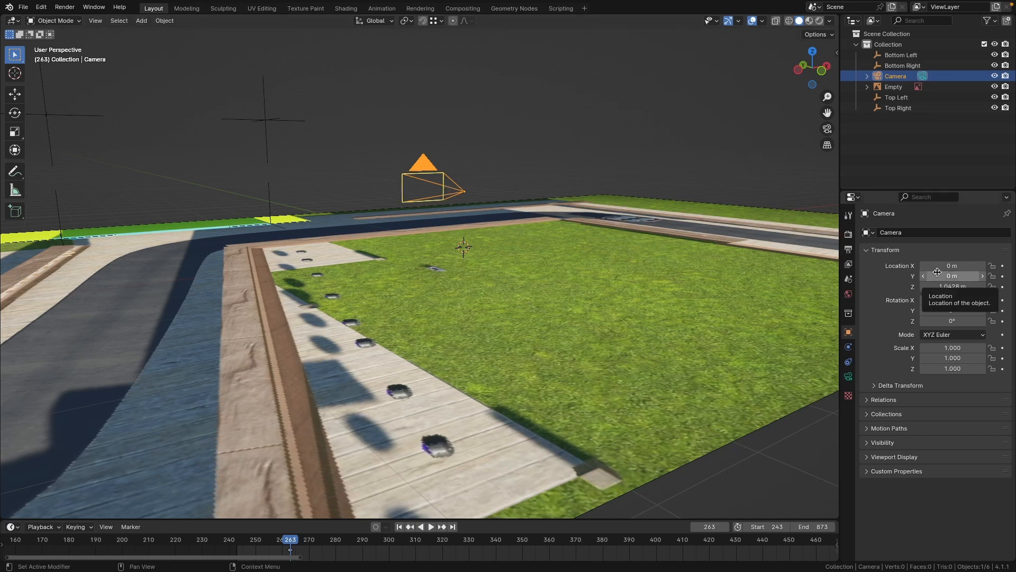
{"action": "key", "text": "i"}
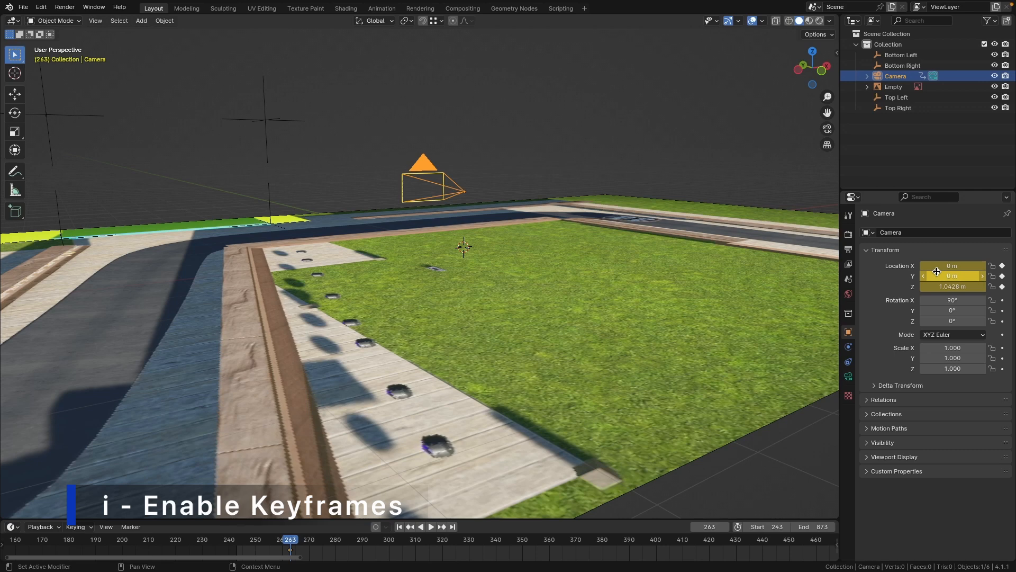
{"action": "left_click", "coordinate": [375, 527]}
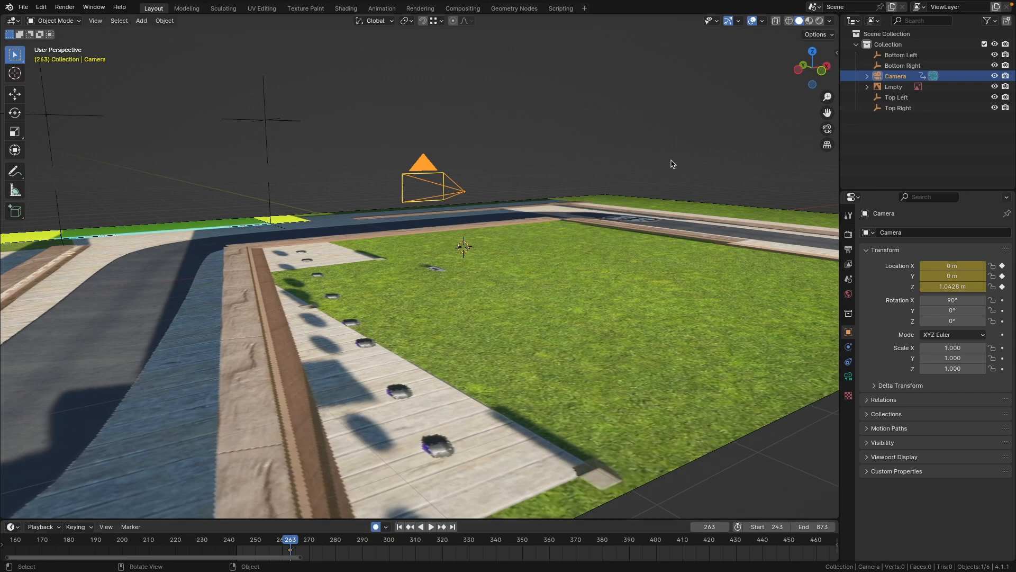
In the top view, move the camera onto the front-row middle rider at frame 263, near X 6.4338 m, Y 1.3265 m.
{"action": "left_click", "coordinate": [814, 55]}
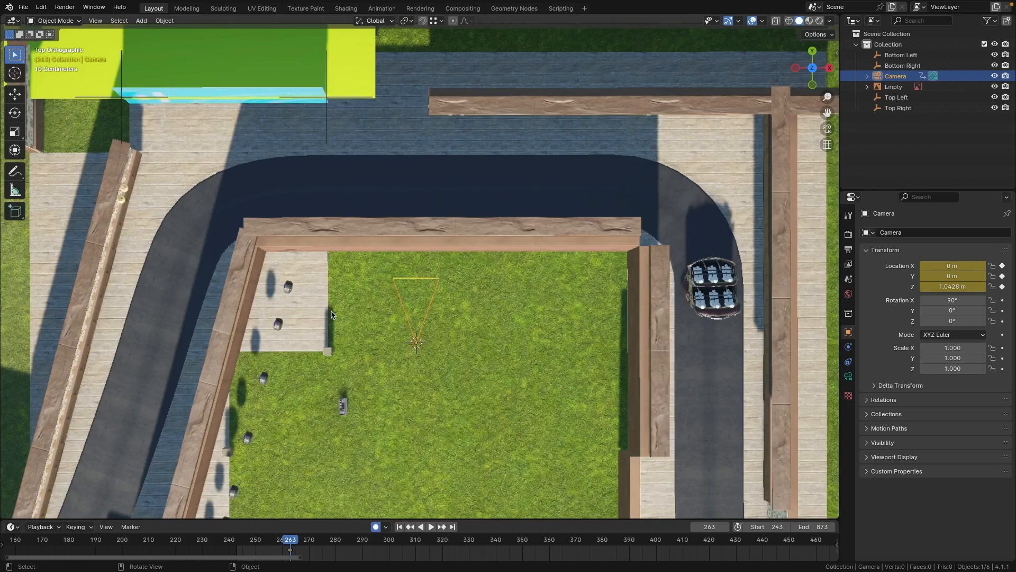
{"action": "key", "text": "g"}
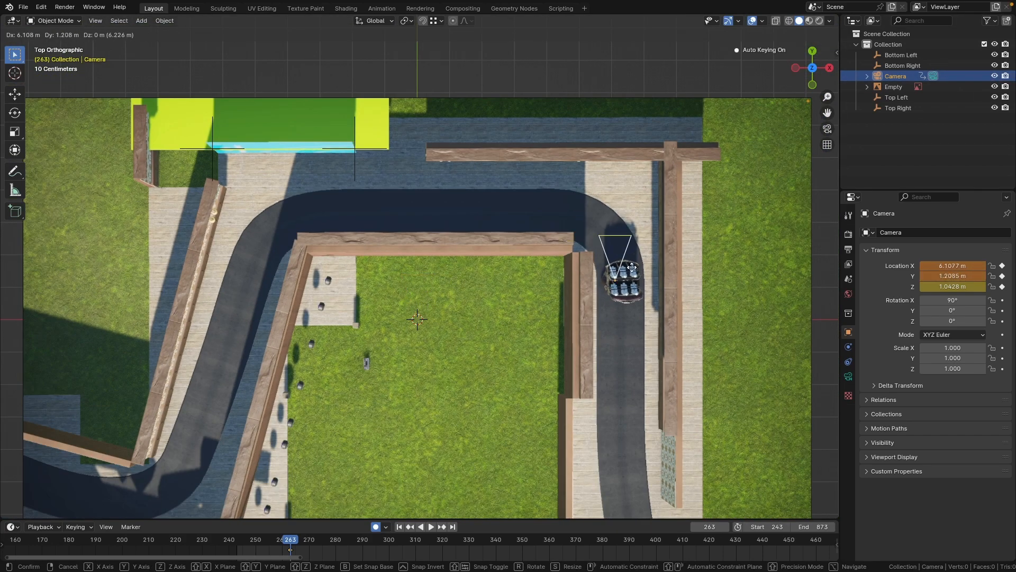
{"action": "left_click", "coordinate": [631, 266]}
{"action": "scroll", "coordinate": [631, 267], "scroll_direction": "up", "scroll_amount": 2}
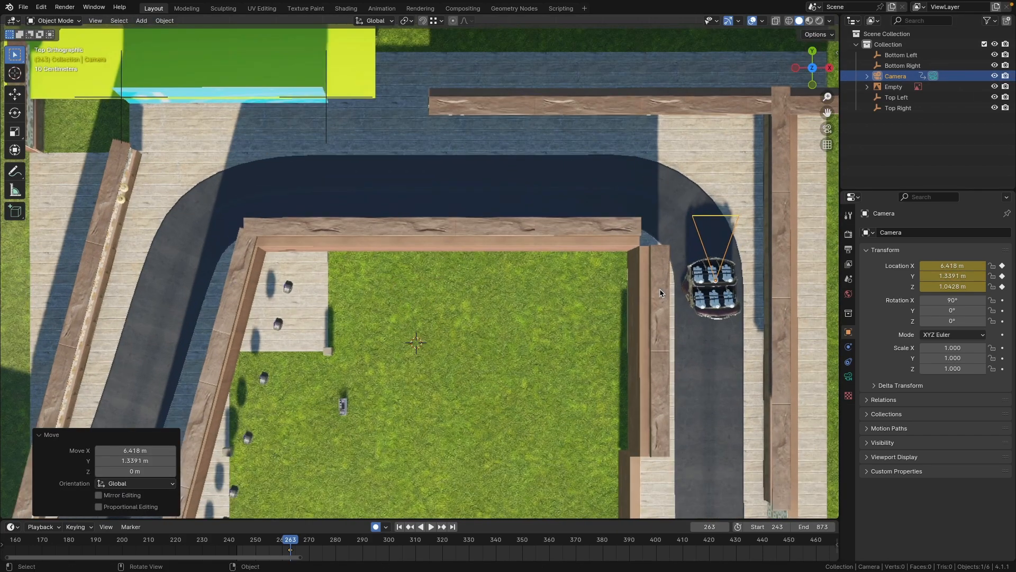
{"action": "middle_click_drag", "start_coordinate": [720, 281], "coordinate": [527, 299], "text": "shift"}
{"action": "scroll", "coordinate": [525, 298], "scroll_direction": "up", "scroll_amount": 6}
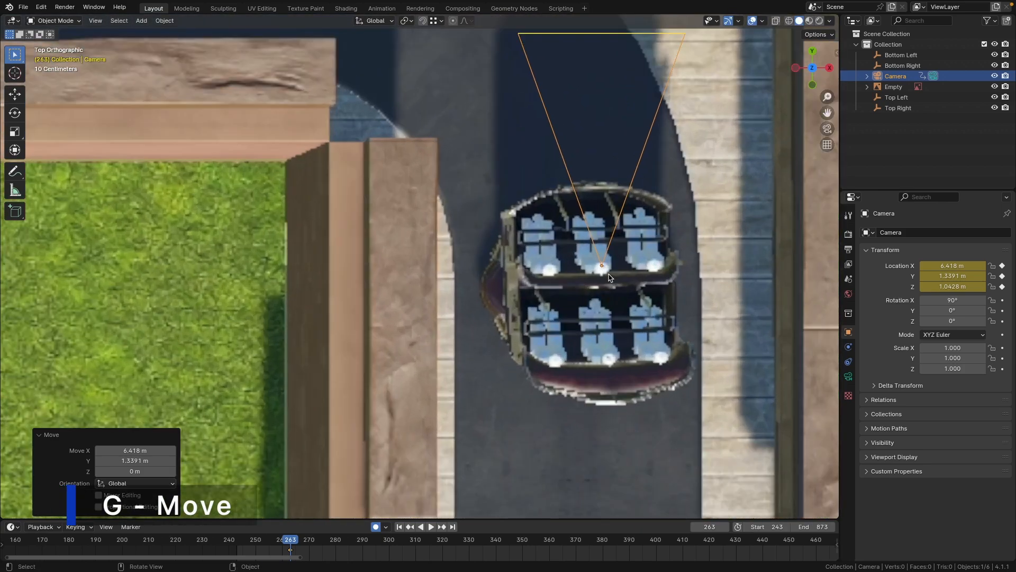
{"action": "key", "text": "g"}
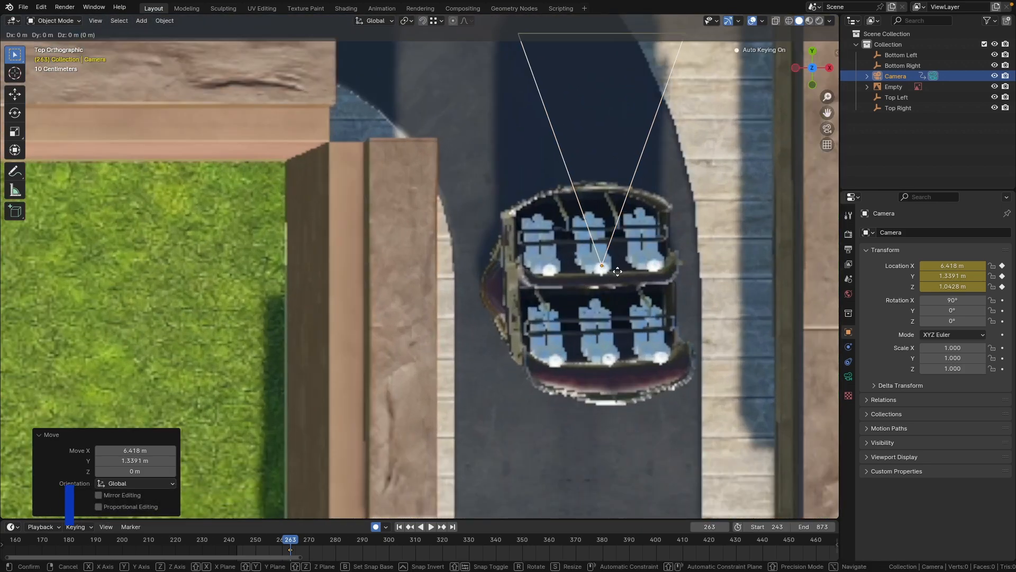
{"action": "left_click", "coordinate": [608, 294]}
{"action": "scroll", "coordinate": [516, 201], "scroll_direction": "down", "scroll_amount": 2}
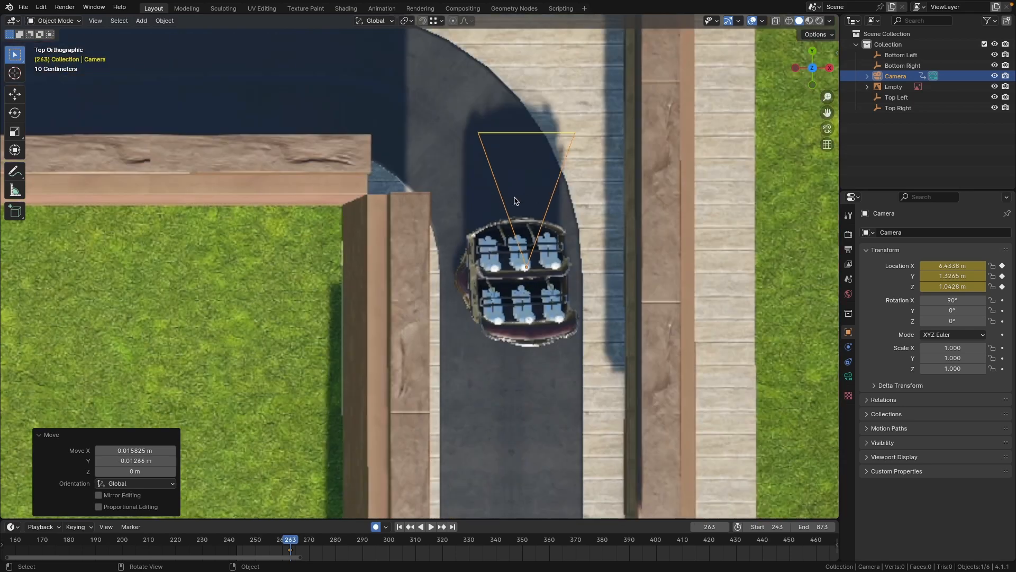
Advance from frame 263 to 292, keyframing the camera at intervals onto the front-row middle rider as the car enters the first bend.
{"action": "left_click_drag", "start_coordinate": [286, 545], "coordinate": [368, 536]}
{"action": "key", "text": "g"}
{"action": "left_click", "coordinate": [530, 365]}
{"action": "key", "text": "g"}
{"action": "key", "text": "g"}
{"action": "key", "text": "g"}
{"action": "key", "text": "g"}
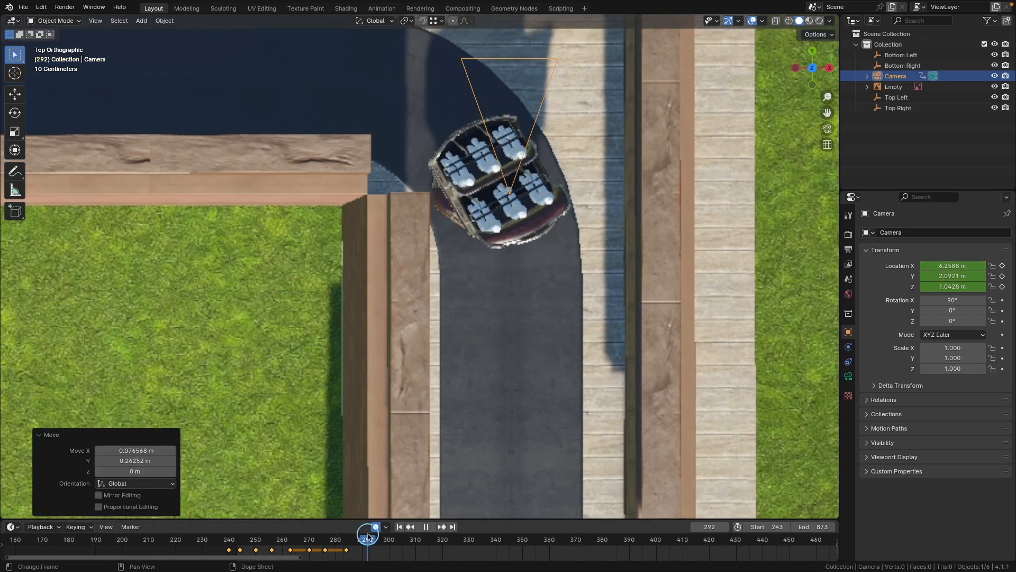
{"action": "key", "text": "g"}
{"action": "left_click", "coordinate": [476, 328]}
Keyframe the camera at intervals up to frame 359, keeping it on the front-row middle rider as the car rounds the first bend.
{"action": "middle_click_drag", "start_coordinate": [466, 296], "coordinate": [575, 391], "text": "shift"}
{"action": "left_click_drag", "start_coordinate": [372, 539], "coordinate": [547, 542]}
{"action": "key", "text": "g"}
{"action": "key", "text": "g"}
{"action": "key", "text": "g"}
{"action": "left_click", "coordinate": [468, 500]}
{"action": "left_click", "coordinate": [467, 538]}
{"action": "key", "text": "g"}
{"action": "left_click", "coordinate": [453, 492]}
{"action": "key", "text": "g"}
{"action": "left_click", "coordinate": [452, 476]}
{"action": "key", "text": "g"}
{"action": "left_click", "coordinate": [416, 173]}
{"action": "key", "text": "g"}
{"action": "left_click", "coordinate": [455, 402]}
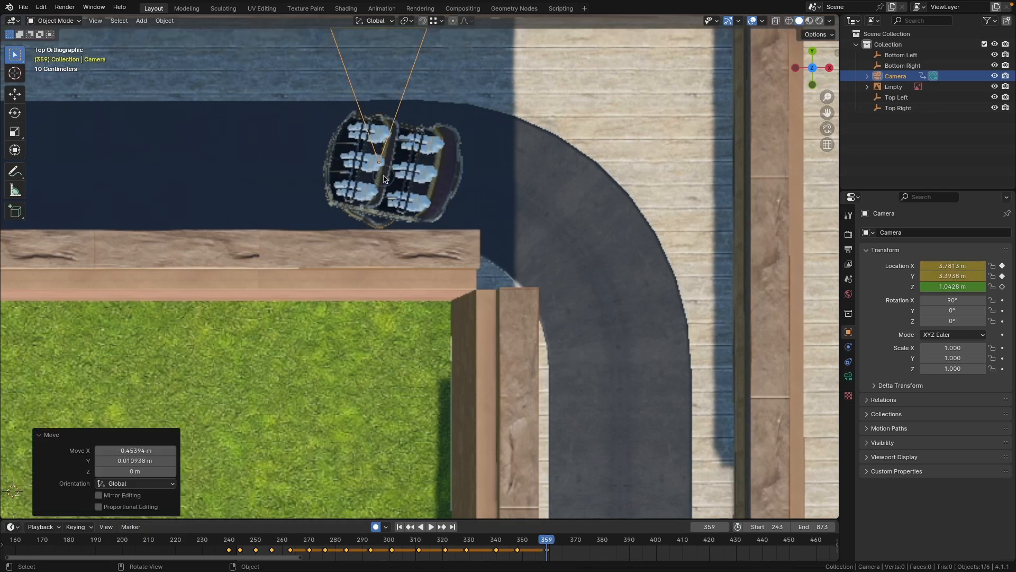
Beyond frame 359, keyframe the camera at intervals onto the front-row middle rider along the straight track past the projection screen.
{"action": "middle_click_drag", "start_coordinate": [392, 339], "coordinate": [560, 407], "text": "shift"}
{"action": "key", "text": "g"}
{"action": "left_click", "coordinate": [519, 449]}
{"action": "left_click_drag", "start_coordinate": [543, 542], "coordinate": [762, 541]}
{"action": "key", "text": "g"}
{"action": "key", "text": "g"}
{"action": "middle_click_drag", "start_coordinate": [311, 243], "coordinate": [623, 246], "text": "shift"}
{"action": "key", "text": "g"}
{"action": "left_click", "coordinate": [567, 245]}
{"action": "middle_click_drag", "start_coordinate": [744, 542], "coordinate": [367, 542]}
{"action": "key", "text": "g"}
{"action": "left_click_drag", "start_coordinate": [365, 541], "coordinate": [568, 541]}
{"action": "left_click", "coordinate": [470, 242]}
{"action": "key", "text": "g"}
{"action": "left_click", "coordinate": [360, 228]}
{"action": "left_click", "coordinate": [295, 253]}
Continue keyframing the camera's position on the ride car through the second bend up to frame 569.
{"action": "left_click_drag", "start_coordinate": [503, 542], "coordinate": [675, 540]}
{"action": "key", "text": "g"}
{"action": "left_click", "coordinate": [328, 296]}
{"action": "key", "text": "g"}
{"action": "left_click", "coordinate": [244, 351]}
{"action": "middle_click_drag", "start_coordinate": [243, 351], "coordinate": [686, 241], "text": "shift"}
{"action": "key", "text": "g"}
{"action": "left_click_drag", "start_coordinate": [697, 541], "coordinate": [755, 542]}
{"action": "left_click", "coordinate": [572, 275]}
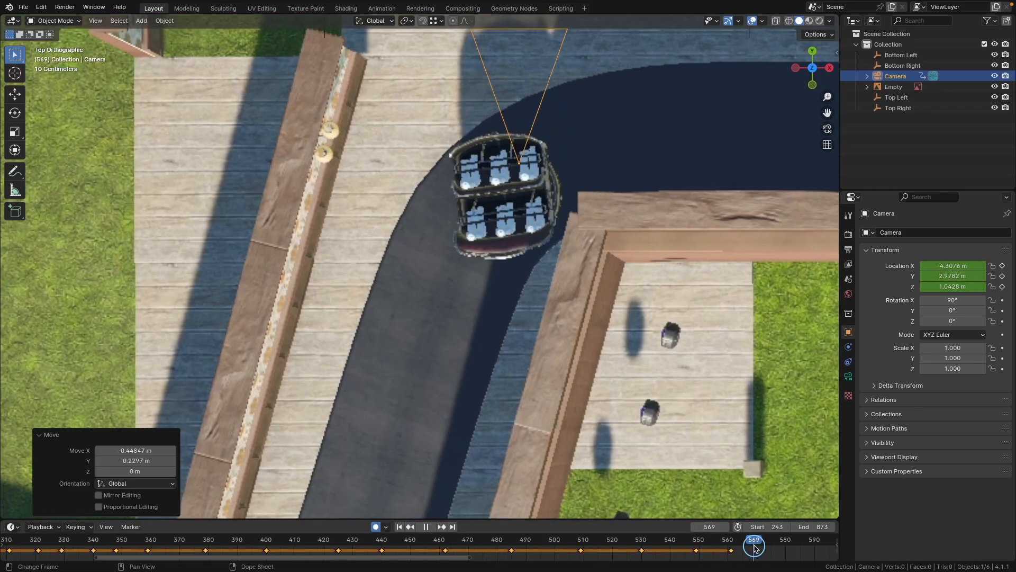
{"action": "key", "text": "g"}
{"action": "left_click", "coordinate": [530, 318]}
Keyframe the camera following the ride car down the slanted track section until frame 784.
{"action": "middle_click_drag", "start_coordinate": [760, 547], "coordinate": [392, 548]}
{"action": "left_click_drag", "start_coordinate": [391, 546], "coordinate": [390, 545]}
{"action": "key", "text": "g"}
{"action": "left_click", "coordinate": [503, 238]}
{"action": "left_click_drag", "start_coordinate": [392, 539], "coordinate": [376, 538]}
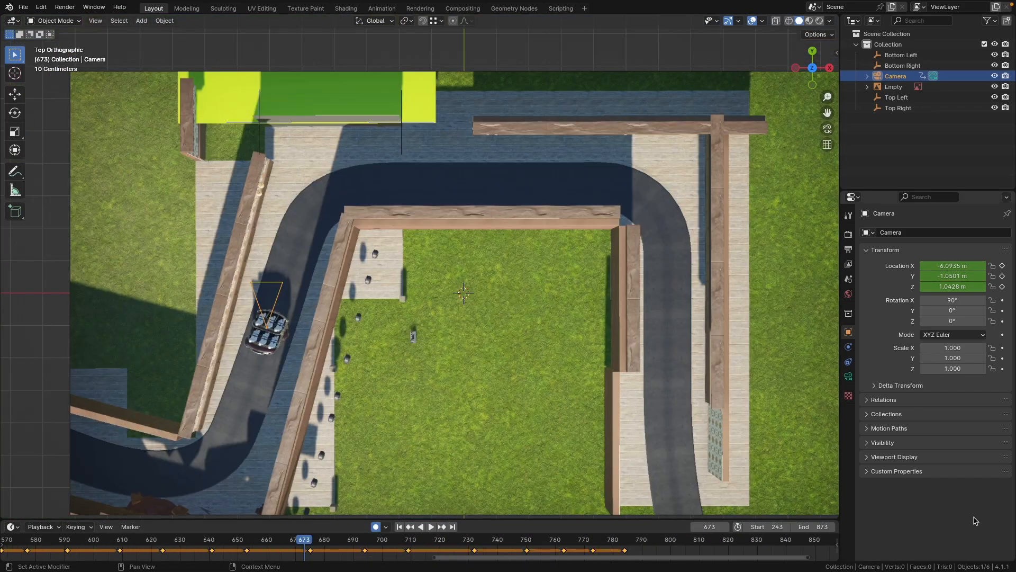
Scrub the camera's motion through to frame 784 and set the scene's end frame to 784.
{"action": "left_click", "coordinate": [303, 539]}
{"action": "left_click_drag", "start_coordinate": [303, 539], "coordinate": [615, 542]}
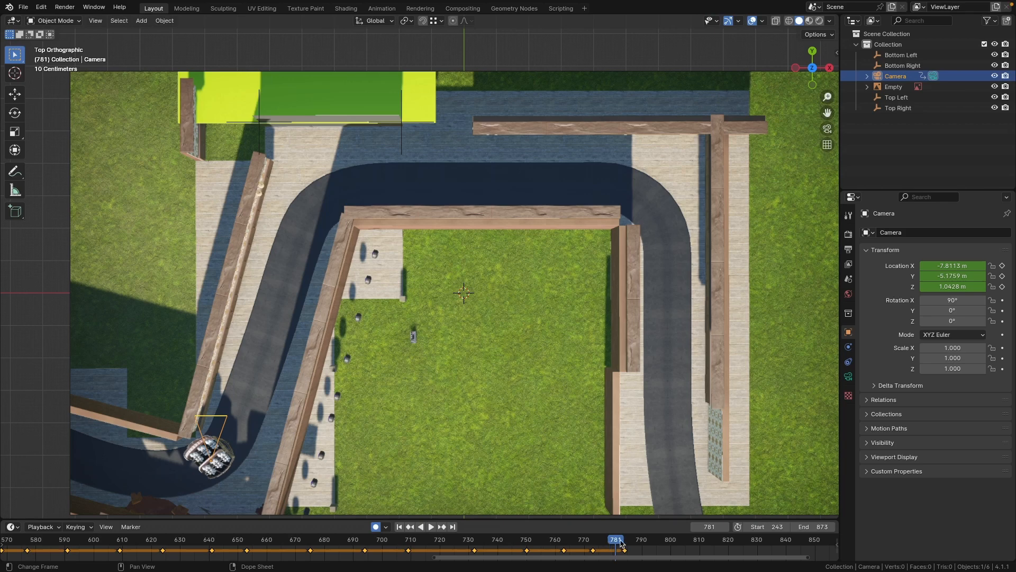
{"action": "mouse_move", "coordinate": [621, 542]}
{"action": "left_mouse_down"}
{"action": "mouse_move", "coordinate": [652, 540]}
{"action": "mouse_move", "coordinate": [627, 540]}
{"action": "left_mouse_up"}
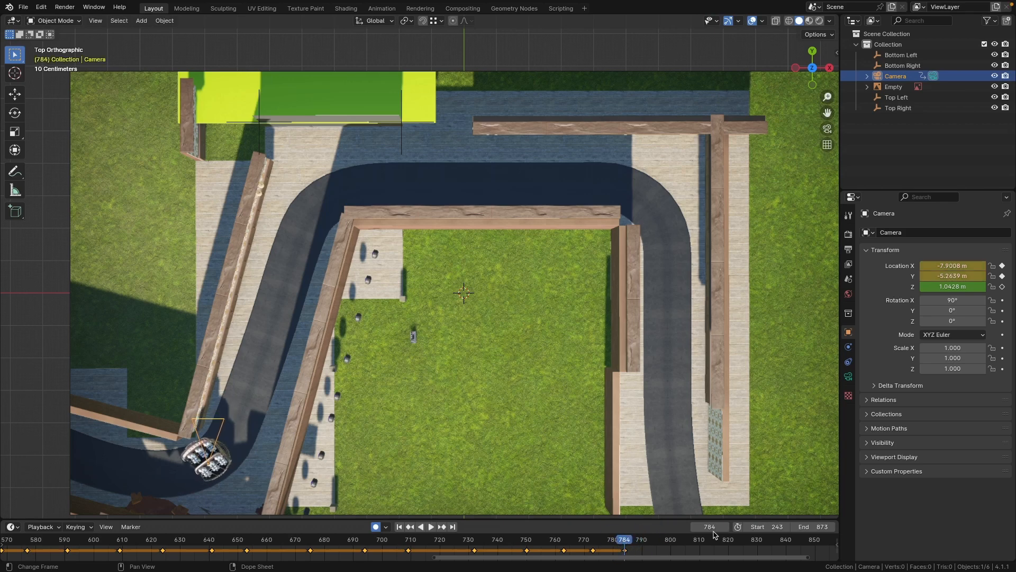
{"action": "left_click", "coordinate": [815, 526]}
{"action": "type", "text": "784"}
{"action": "key", "text": "Return"}
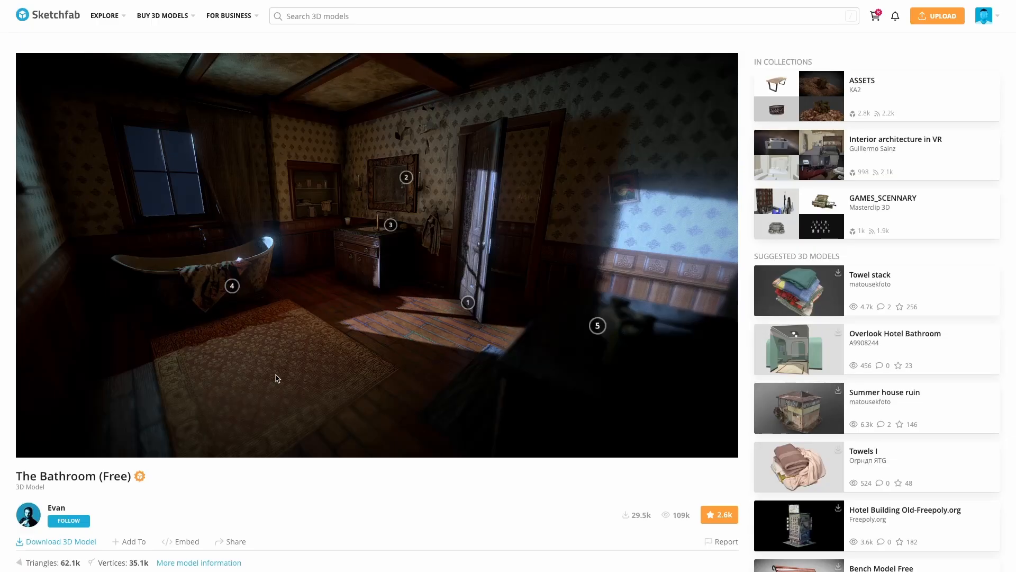
Switch to Sketchfab and examine The Bathroom (Free) room model in its 3D viewer.
{"action": "left_click_drag", "start_coordinate": [272, 344], "coordinate": [311, 325]}
{"action": "scroll", "coordinate": [279, 337], "scroll_direction": "up", "scroll_amount": 3}
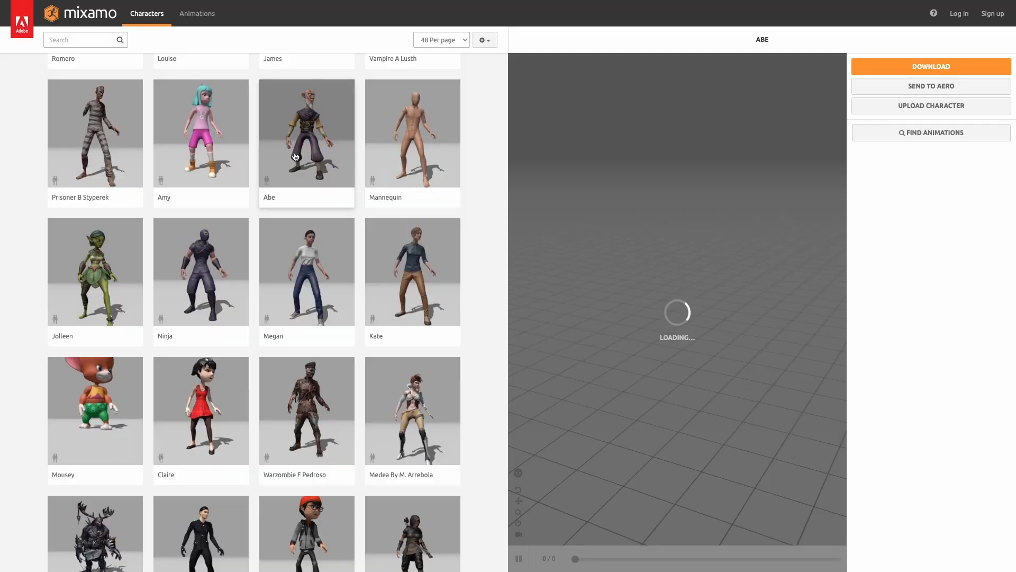
On Mixamo, apply the Standing Dodge Backward animation to the Abe character and download it.
{"action": "left_click", "coordinate": [196, 16]}
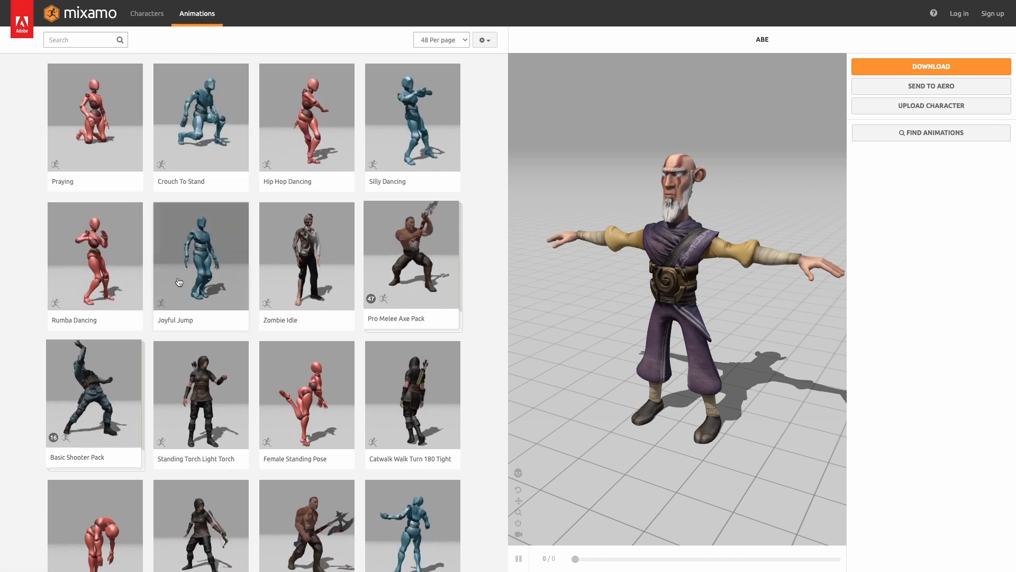
{"action": "scroll", "coordinate": [195, 311], "scroll_direction": "down", "scroll_amount": 5}
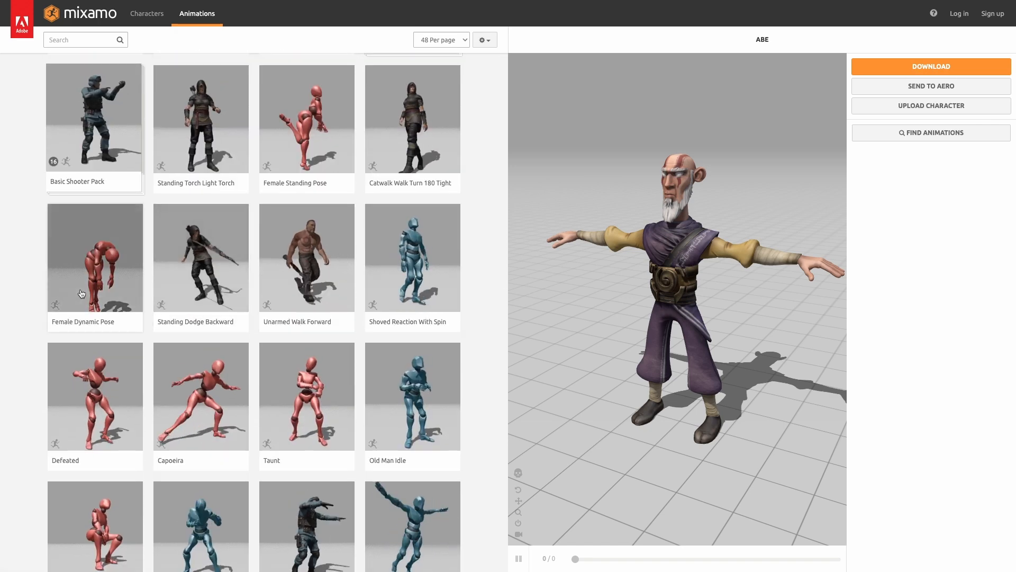
{"action": "left_click", "coordinate": [204, 265]}
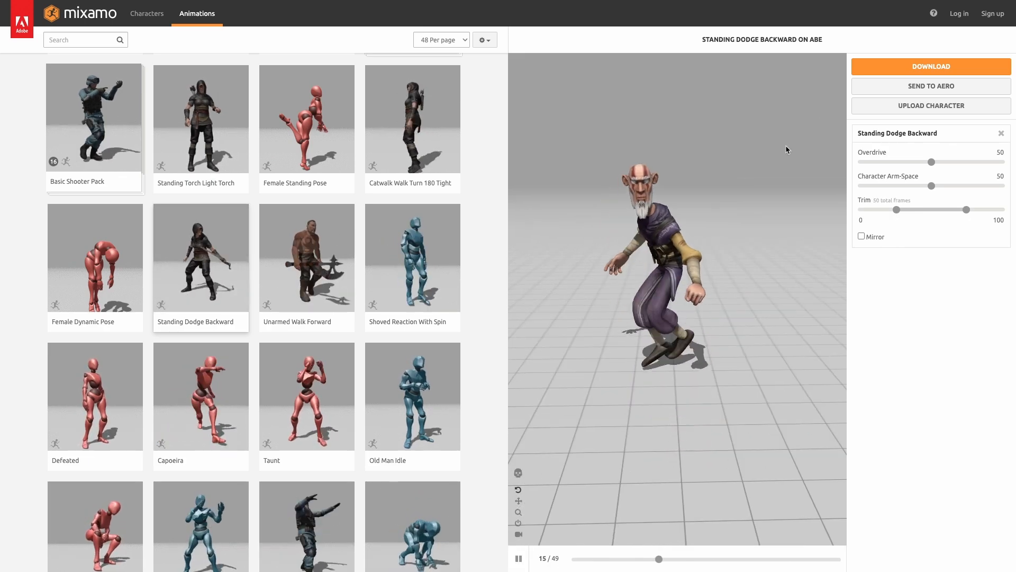
{"action": "left_click", "coordinate": [871, 71]}
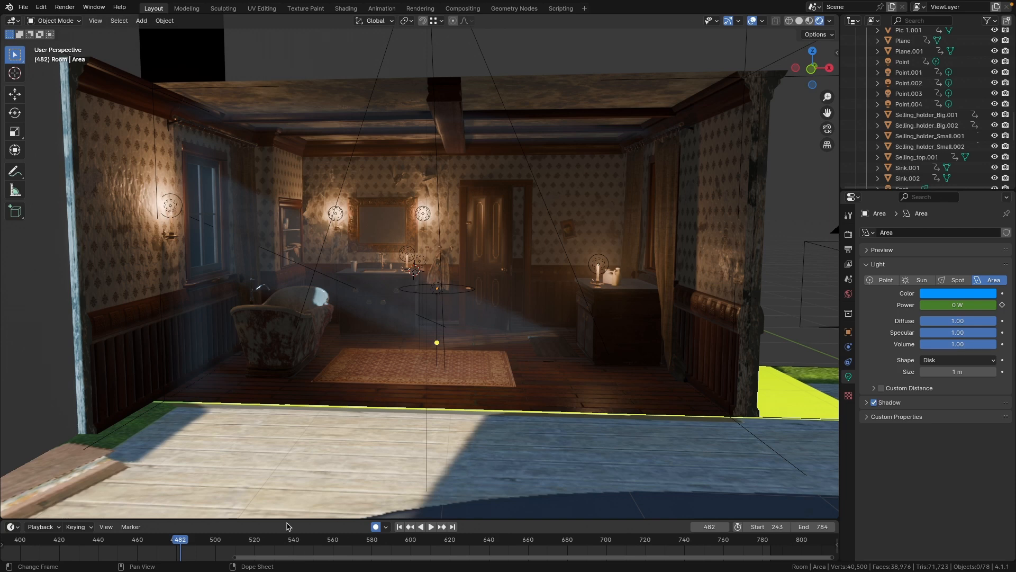
Back in Blender, scrub the timeline to frames 700 and 713 to preview the animated bathroom scene.
{"action": "left_click_drag", "start_coordinate": [184, 541], "coordinate": [606, 566]}
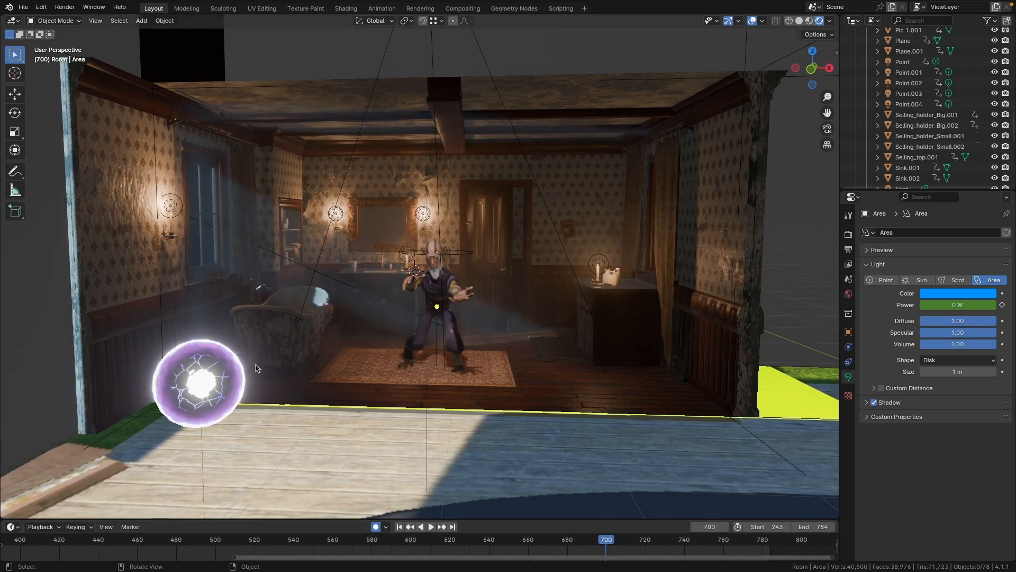
{"action": "scroll", "coordinate": [328, 418], "scroll_direction": "down", "scroll_amount": 6}
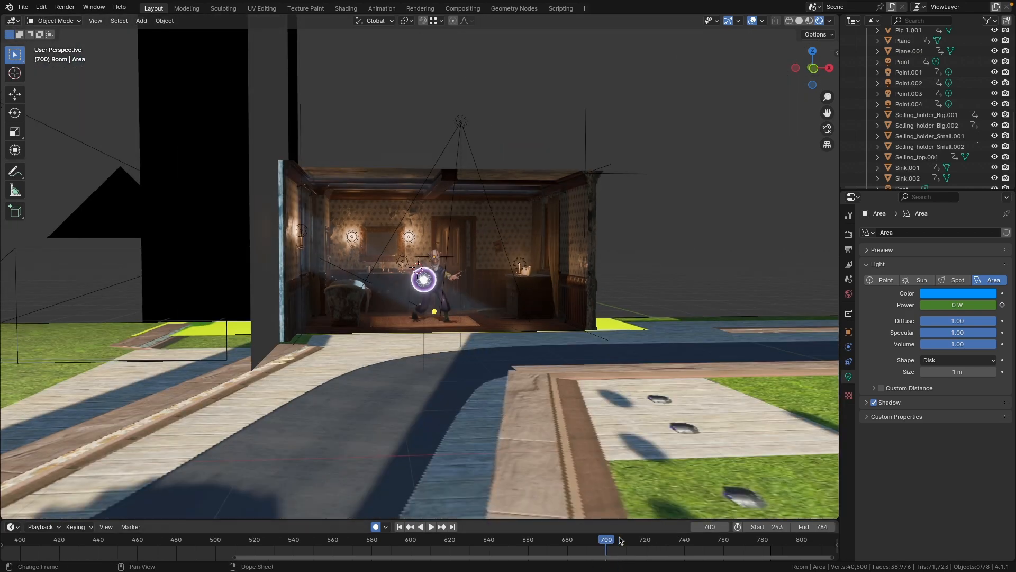
{"action": "left_click_drag", "start_coordinate": [620, 540], "coordinate": [631, 540]}
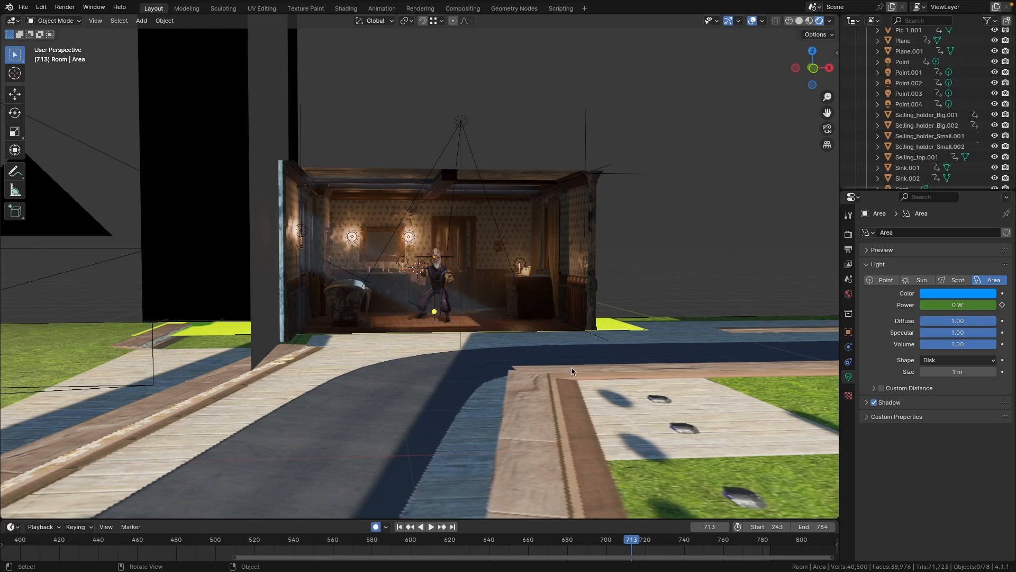
Create a new text in the Scripting workspace and name it squinch.py.
{"action": "left_click", "coordinate": [554, 10]}
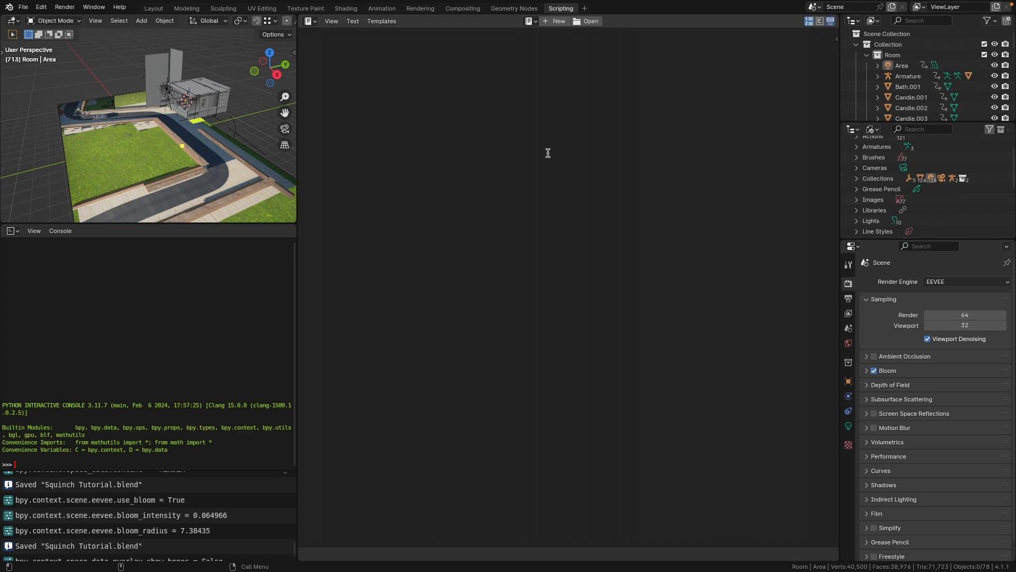
{"action": "left_click", "coordinate": [554, 21]}
{"action": "left_click", "coordinate": [537, 21]}
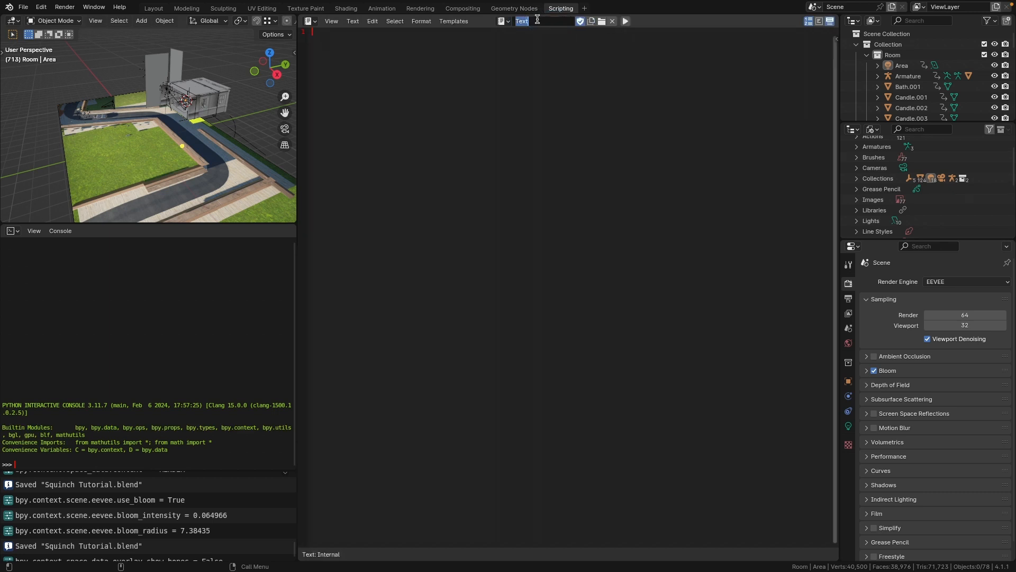
{"action": "type", "text": "squinch.py"}
{"action": "key", "text": "Return"}
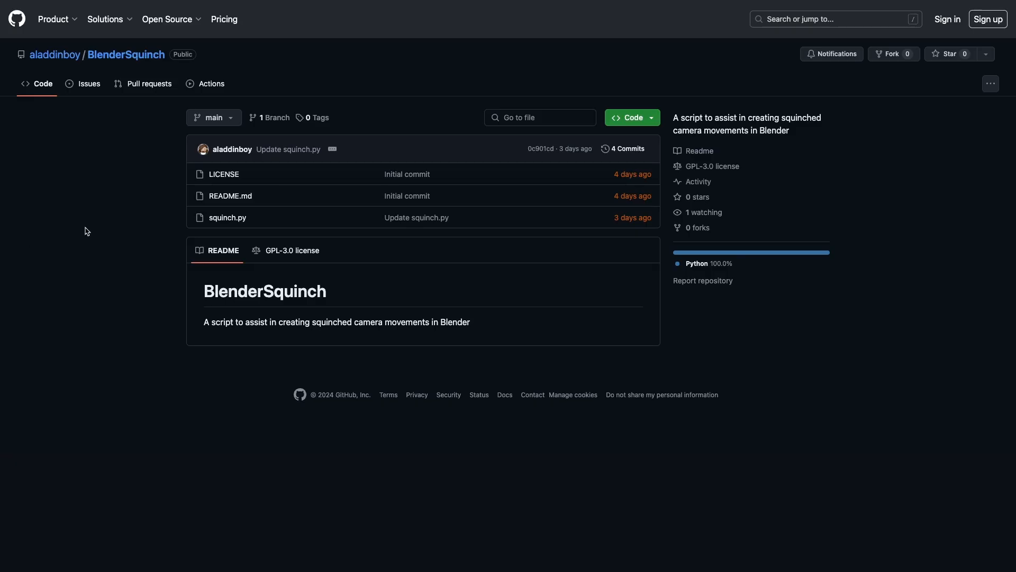
Copy the full squinch.py code from the BlenderSquinch repository on GitHub and paste it into Blender's squinch.py text.
{"action": "left_click", "coordinate": [231, 218]}
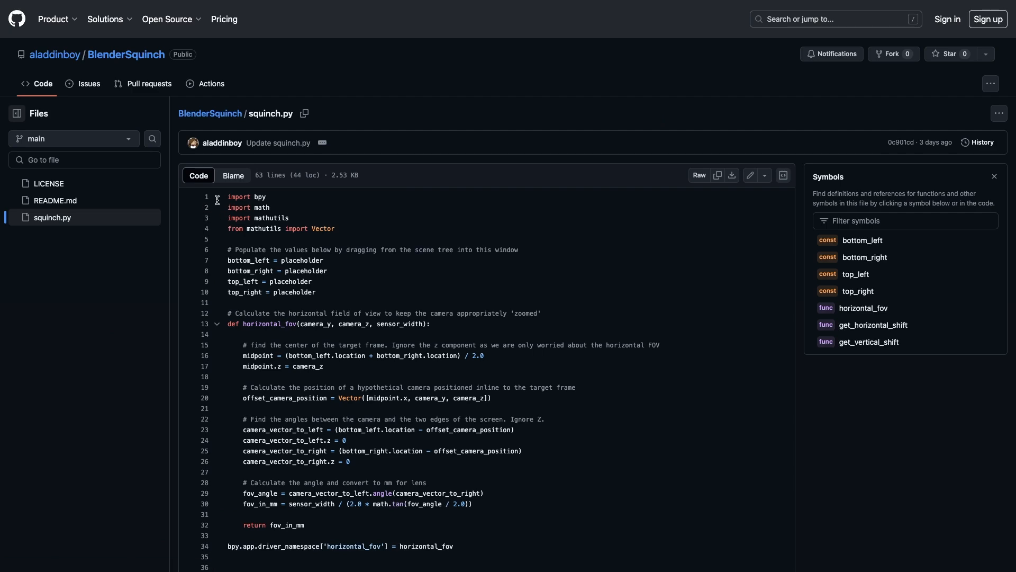
{"action": "scroll", "coordinate": [233, 275], "scroll_direction": "down", "scroll_amount": 6}
{"action": "left_click_drag", "start_coordinate": [226, 196], "coordinate": [524, 538]}
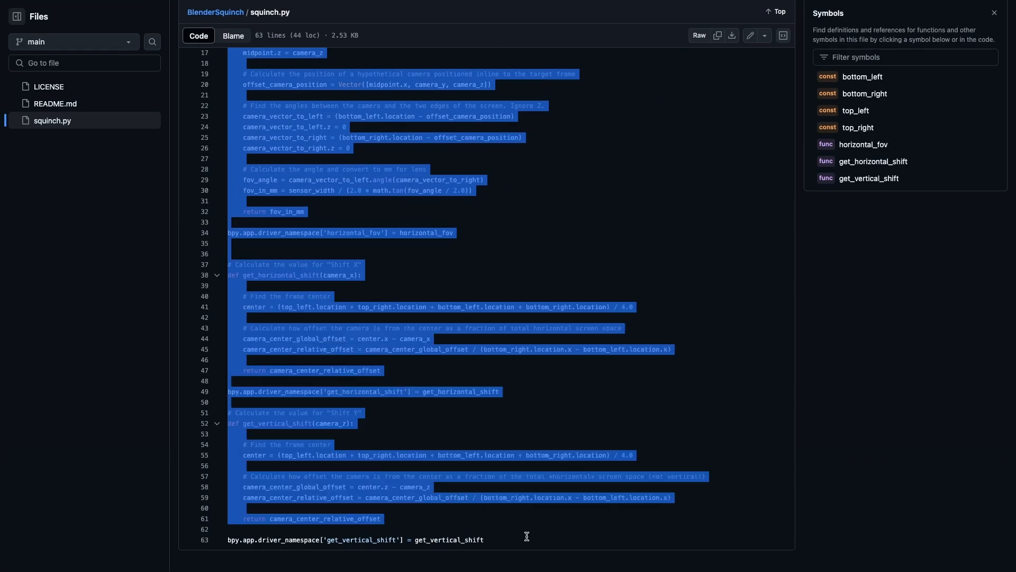
{"action": "right_click", "coordinate": [299, 270]}
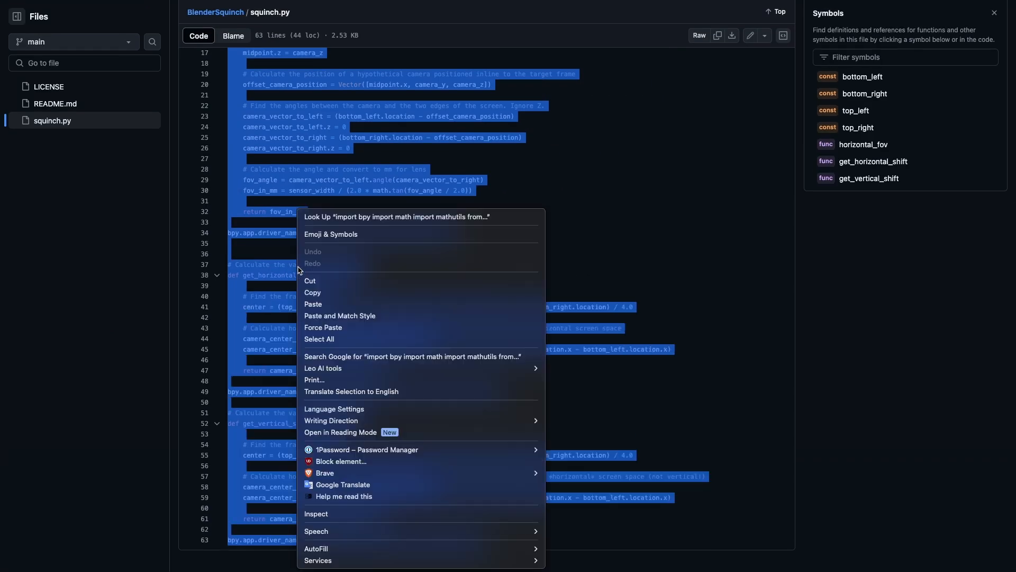
{"action": "left_click", "coordinate": [322, 292]}
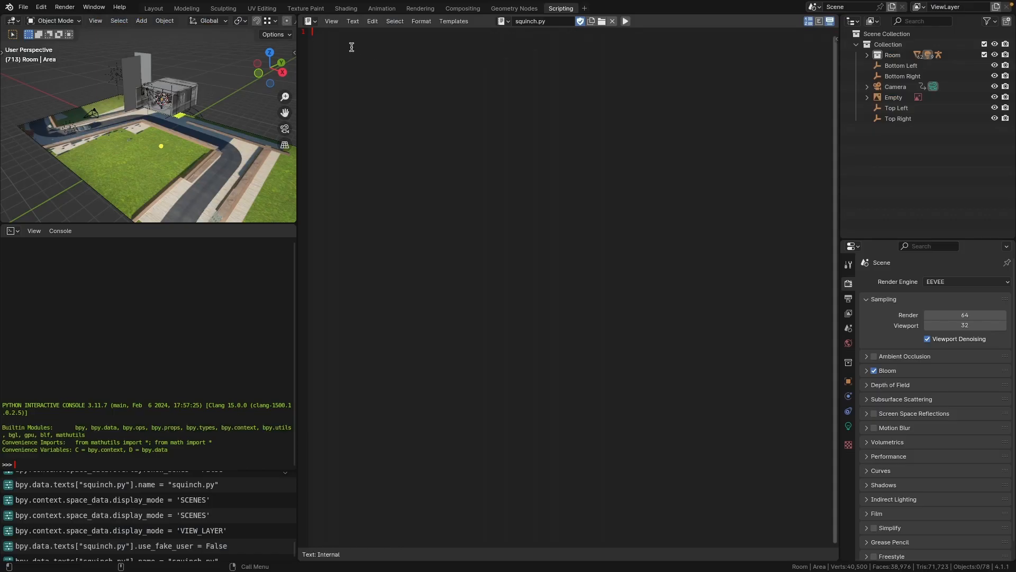
{"action": "right_click", "coordinate": [351, 47]}
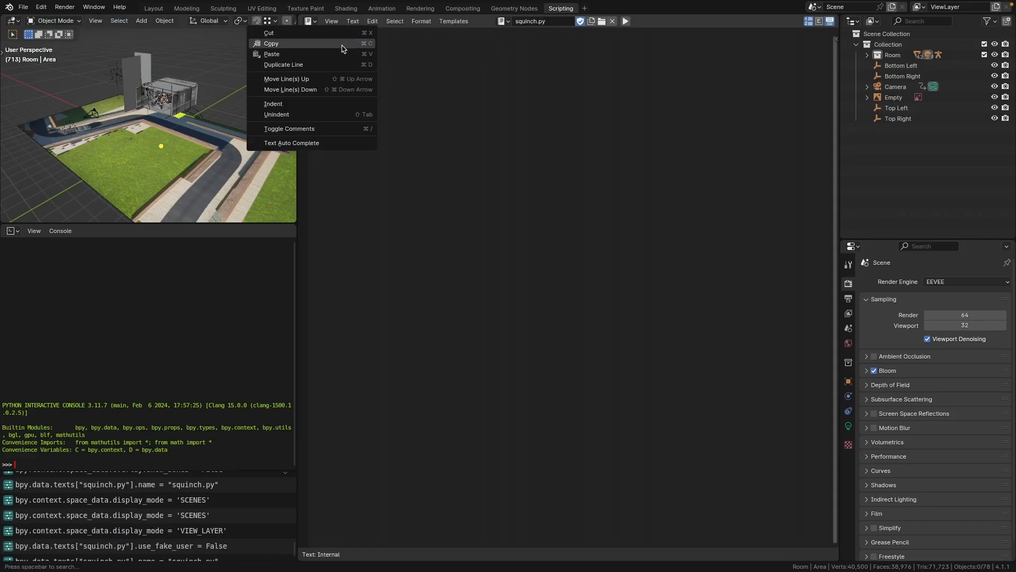
{"action": "left_click", "coordinate": [336, 51]}
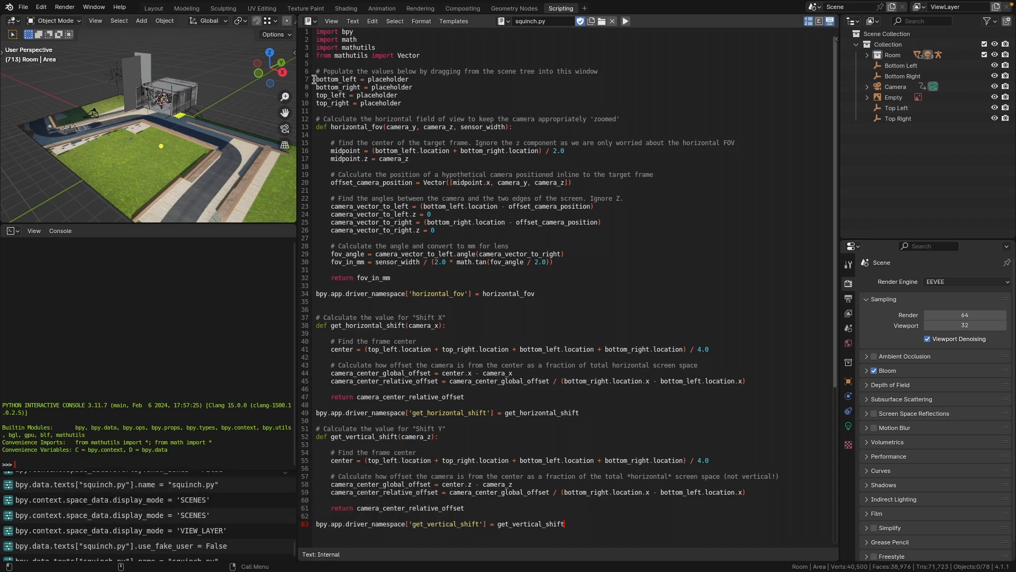
Replace the bottom_left and bottom_right placeholders in squinch.py with references to the Bottom Left and Bottom Right objects.
{"action": "left_click_drag", "start_coordinate": [316, 79], "coordinate": [415, 104]}
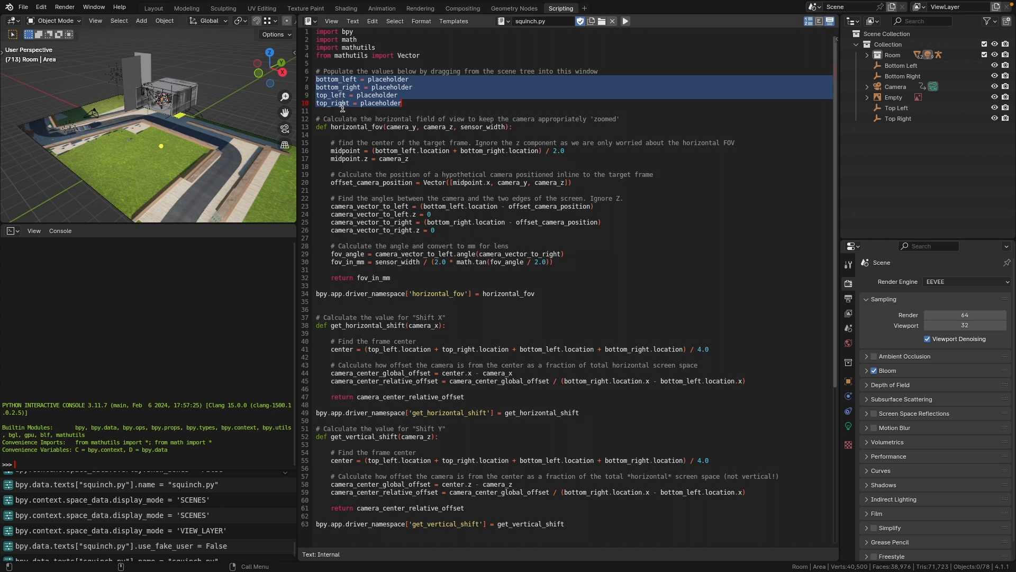
{"action": "left_click", "coordinate": [420, 105]}
{"action": "left_click_drag", "start_coordinate": [368, 79], "coordinate": [441, 79]}
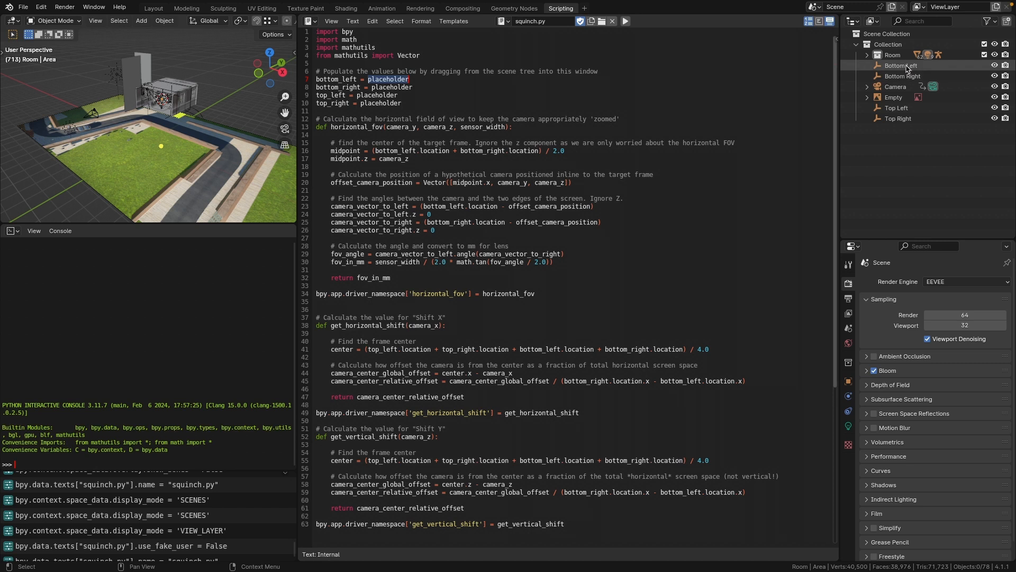
{"action": "left_click_drag", "start_coordinate": [907, 66], "coordinate": [409, 78]}
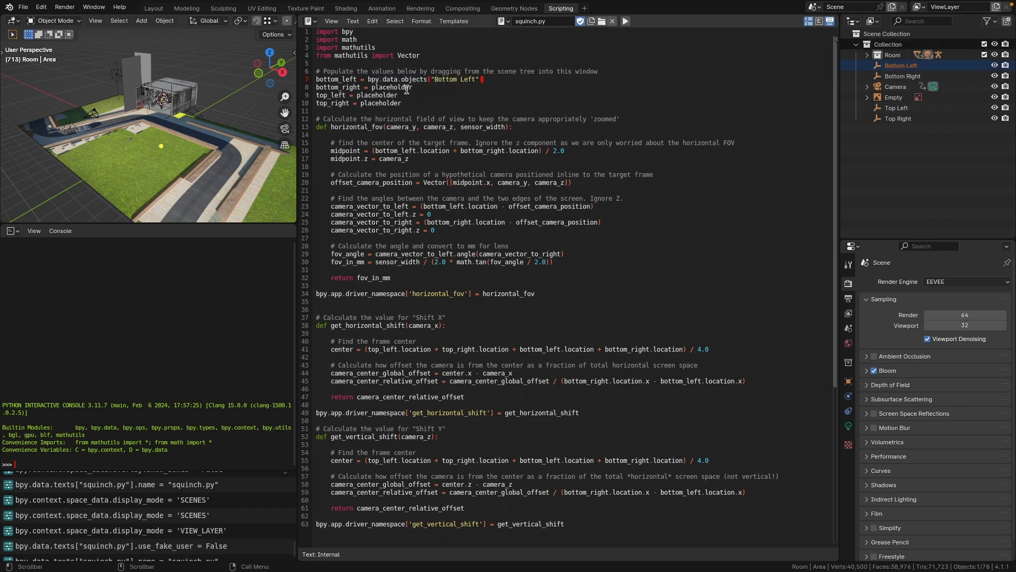
{"action": "left_click_drag", "start_coordinate": [371, 87], "coordinate": [414, 87]}
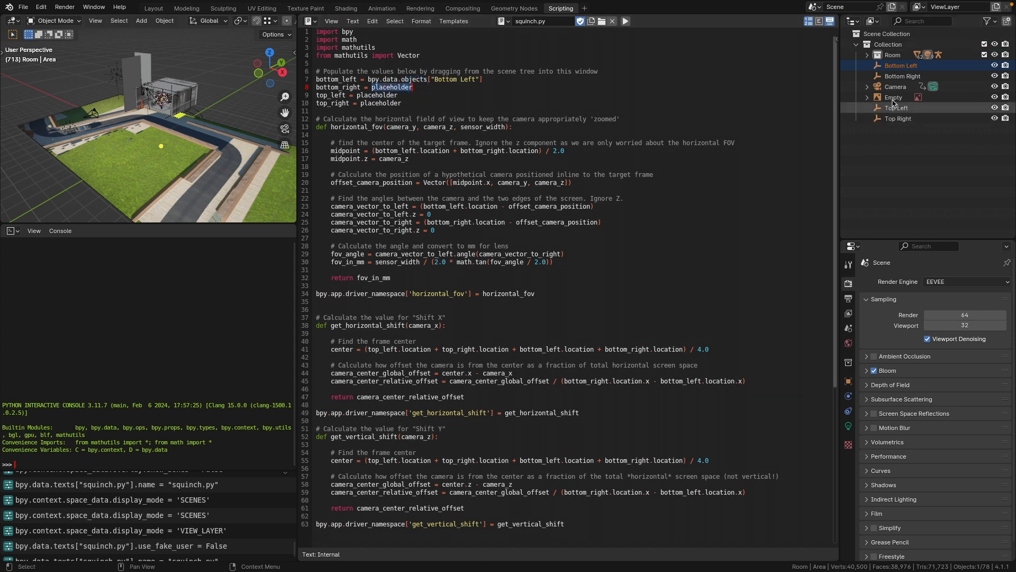
{"action": "left_click_drag", "start_coordinate": [900, 76], "coordinate": [516, 87]}
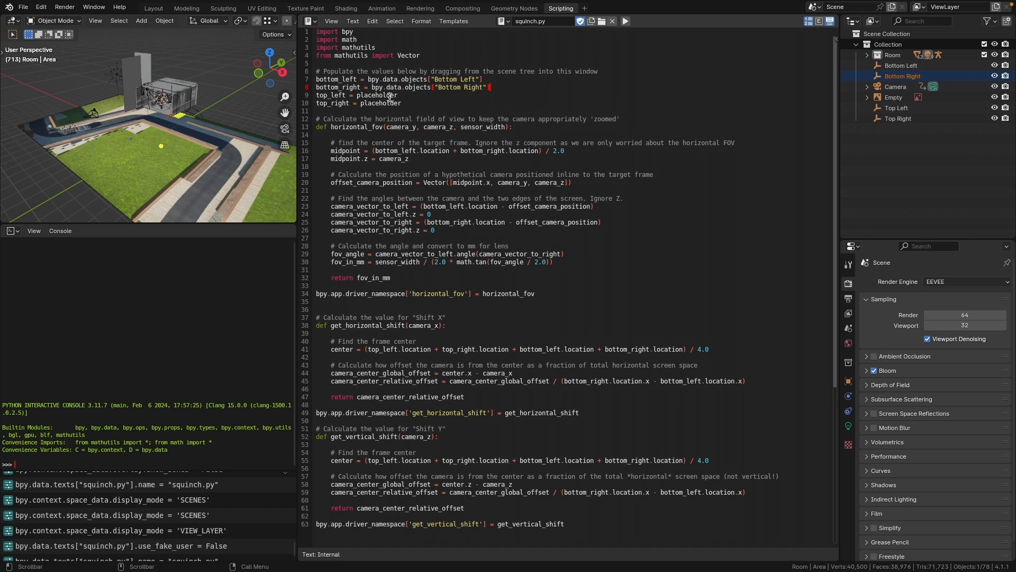
Replace the top_left and top_right placeholders with references to the Top Left and Top Right objects, and run the script.
{"action": "double_click", "coordinate": [389, 96]}
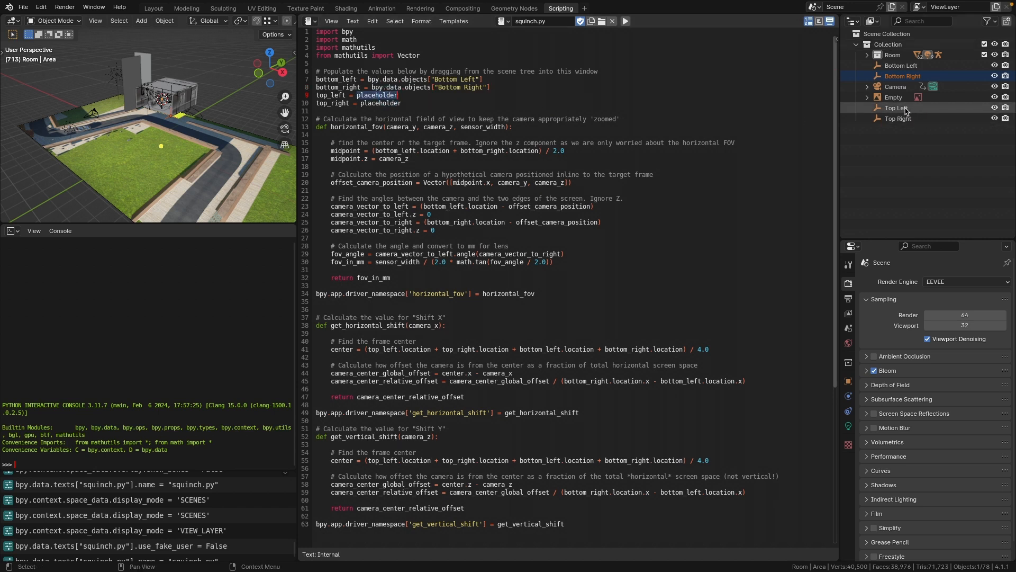
{"action": "left_click_drag", "start_coordinate": [905, 109], "coordinate": [415, 99]}
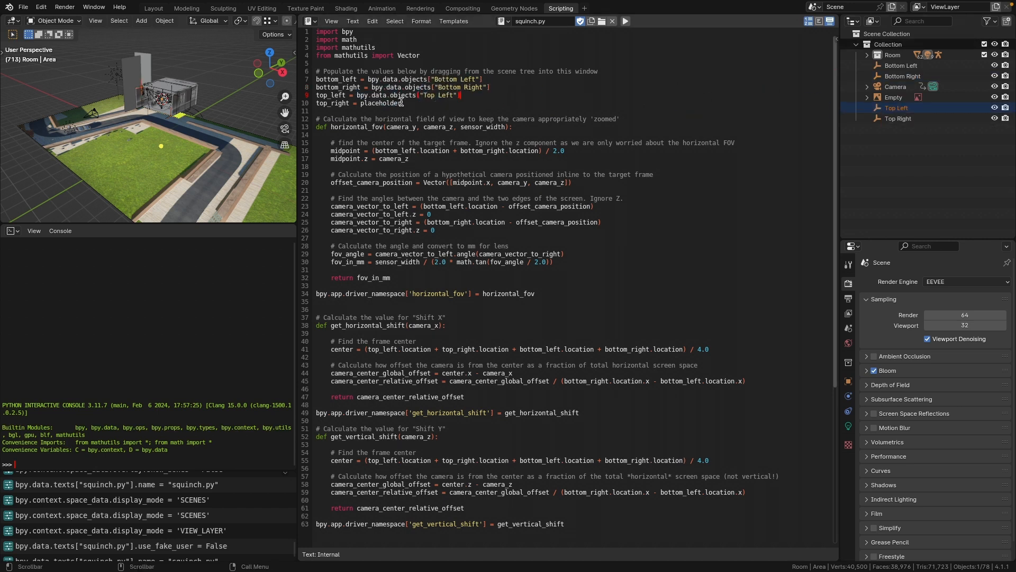
{"action": "double_click", "coordinate": [392, 103]}
{"action": "left_click_drag", "start_coordinate": [898, 119], "coordinate": [419, 108]}
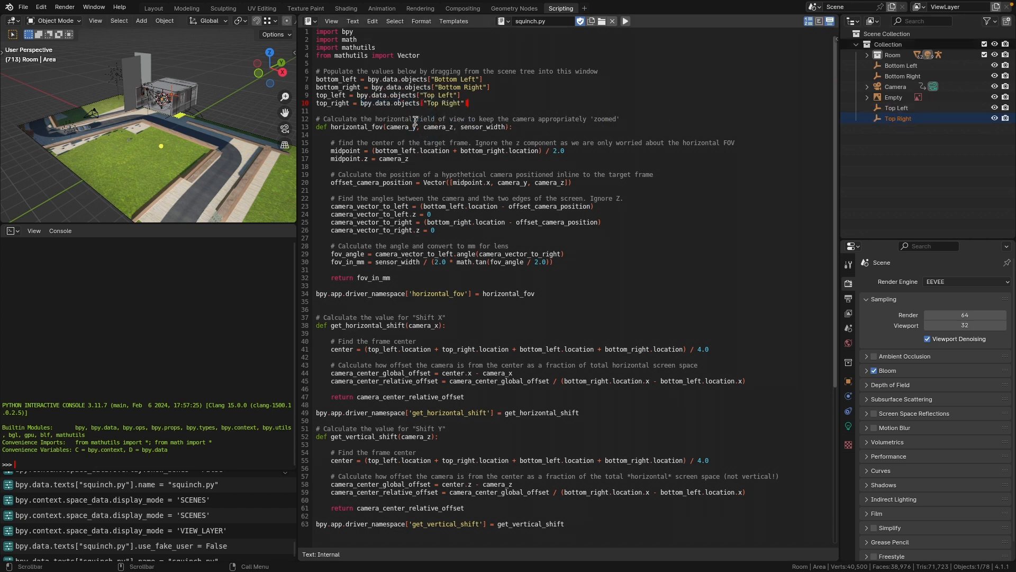
{"action": "left_click", "coordinate": [472, 183]}
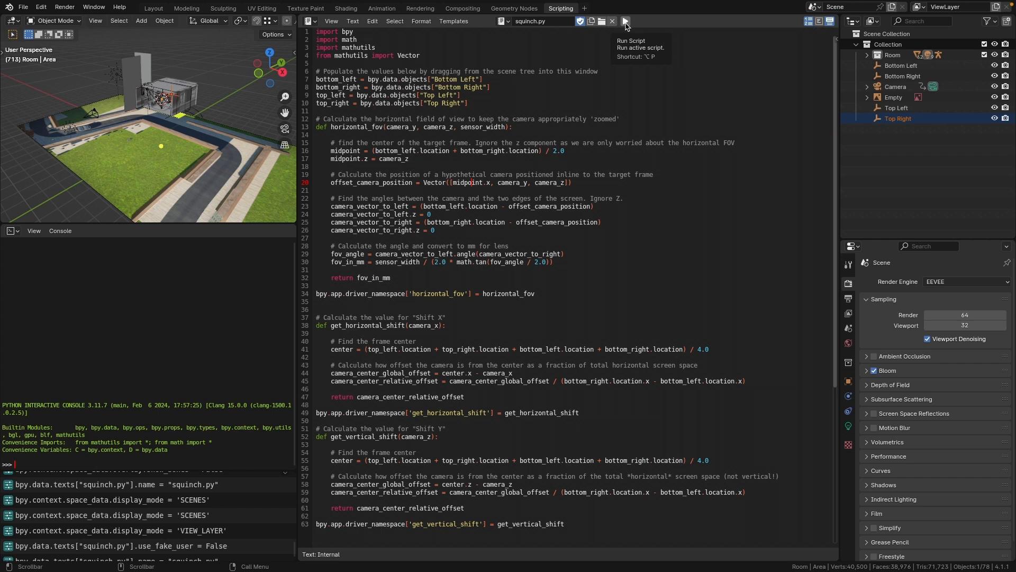
{"action": "left_click", "coordinate": [626, 22]}
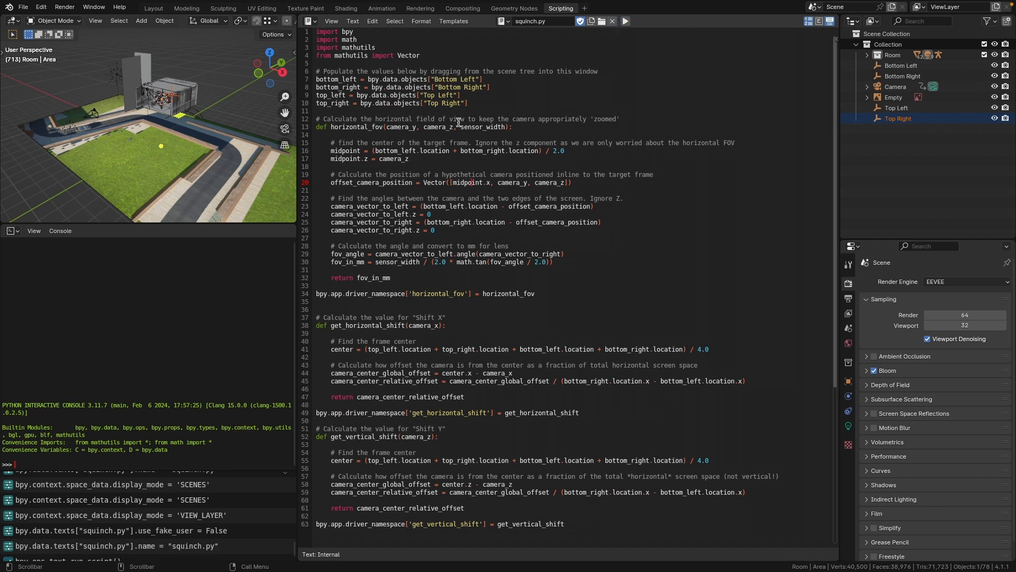
Examine the definitions of the horizontal_fov, get_horizontal_shift and get_vertical_shift functions in the script.
{"action": "left_click_drag", "start_coordinate": [318, 127], "coordinate": [513, 127]}
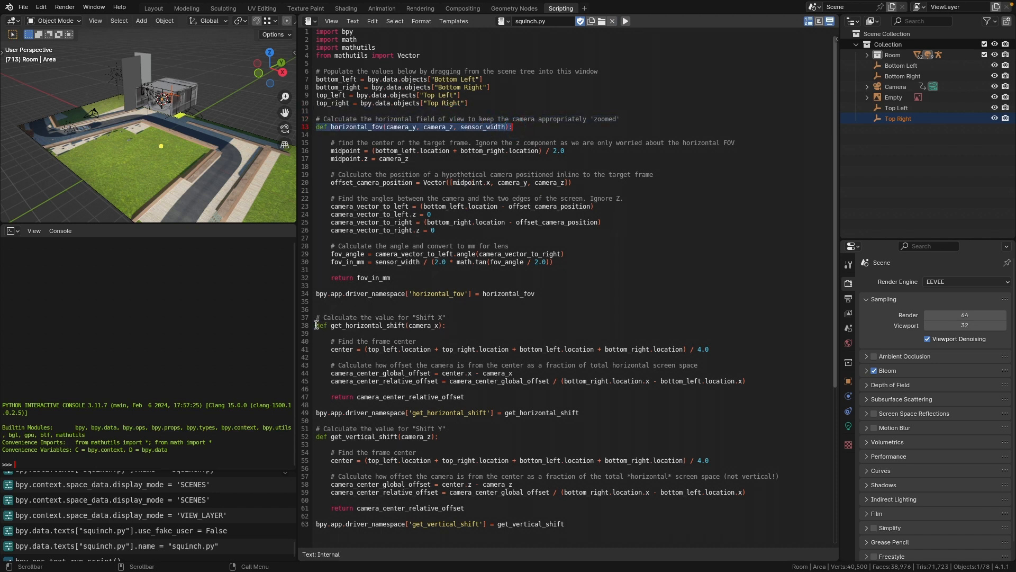
{"action": "left_click_drag", "start_coordinate": [317, 325], "coordinate": [474, 327]}
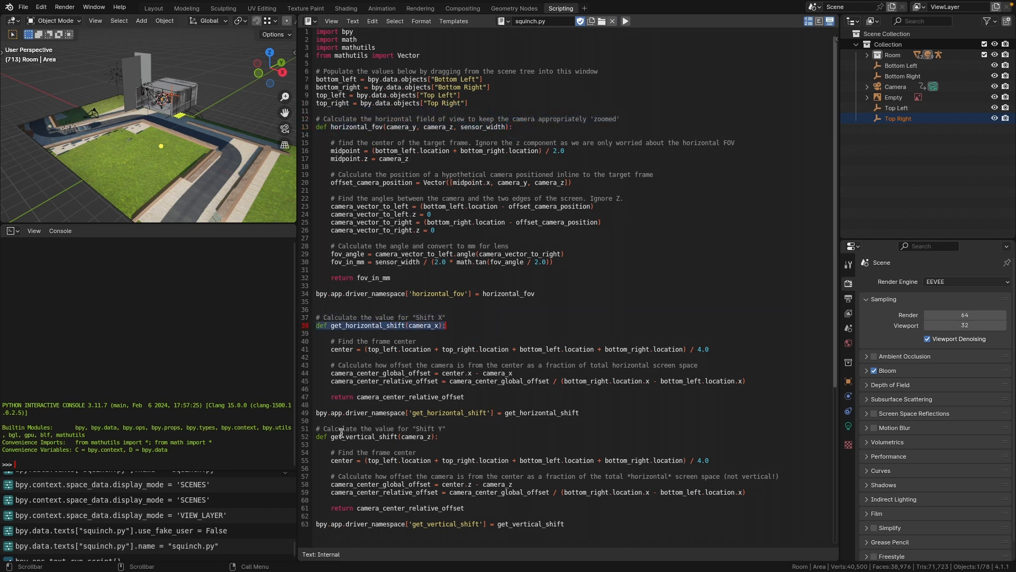
{"action": "double_click", "coordinate": [320, 437]}
{"action": "left_click_drag", "start_coordinate": [447, 437], "coordinate": [301, 437]}
{"action": "left_click", "coordinate": [359, 445]}
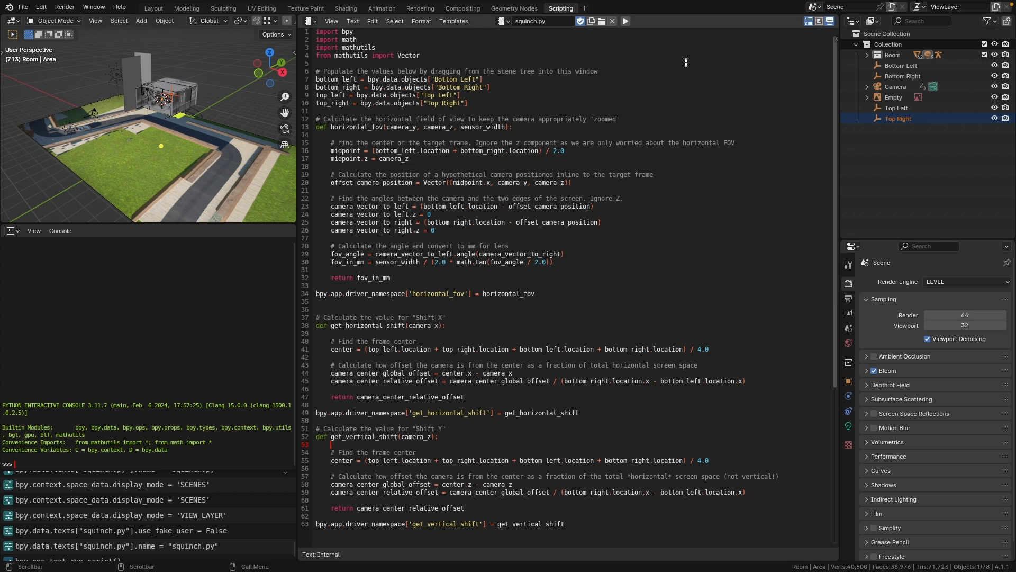
Add drivers to the Camera's Focal Length, Shift X and Shift Y lens properties.
{"action": "left_click", "coordinate": [894, 87]}
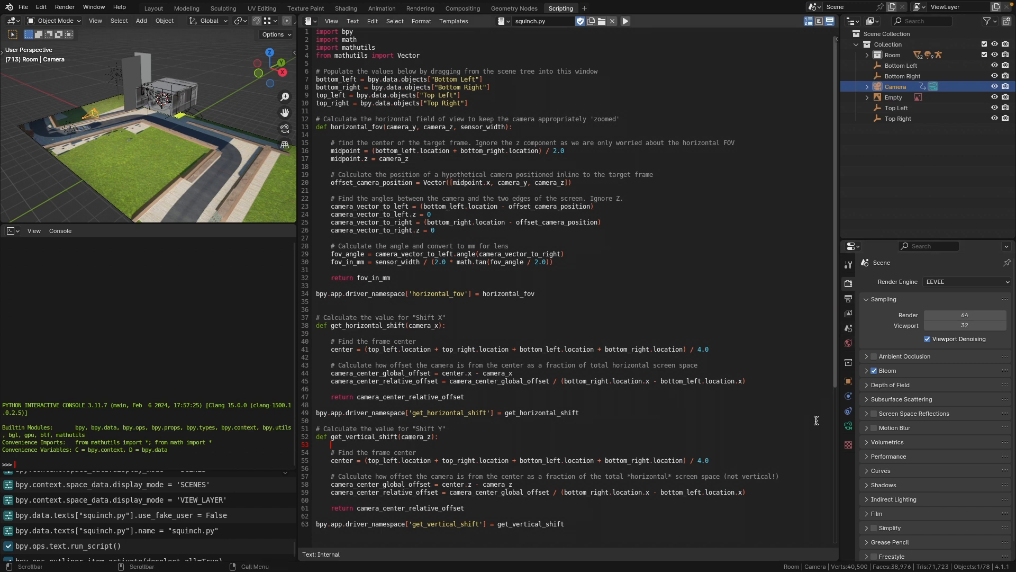
{"action": "left_click", "coordinate": [849, 426]}
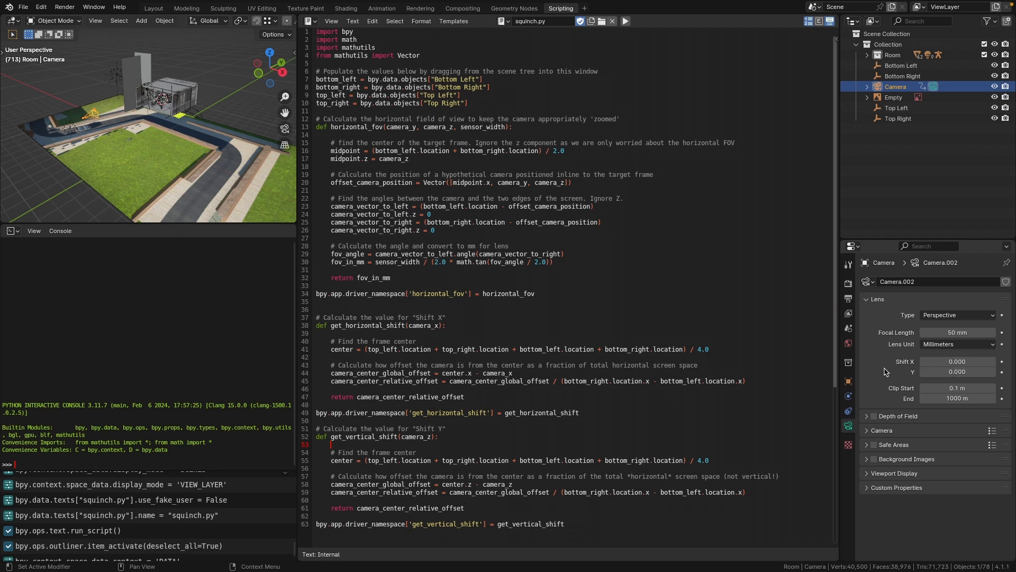
{"action": "right_click", "coordinate": [956, 332]}
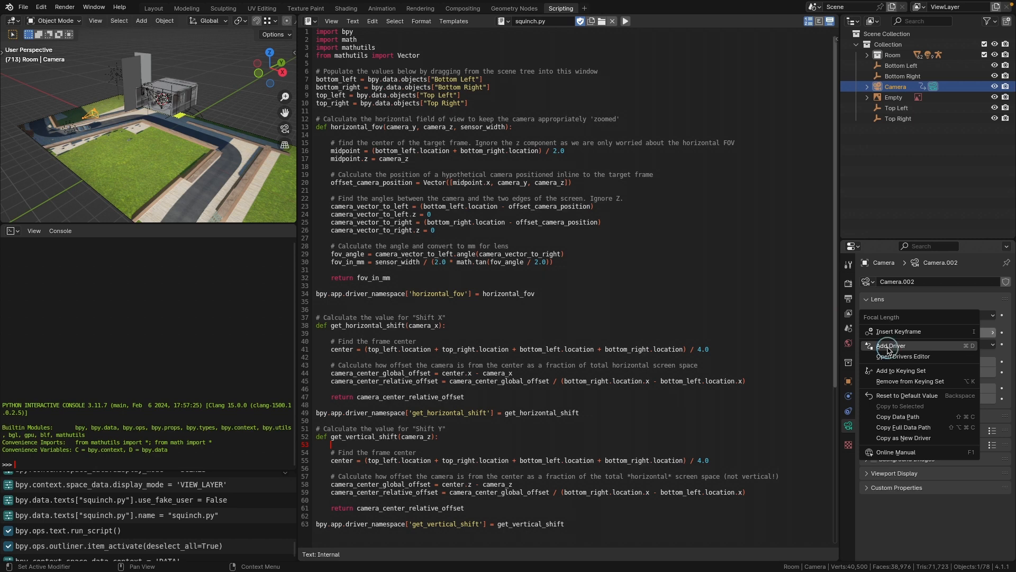
{"action": "left_click", "coordinate": [888, 347]}
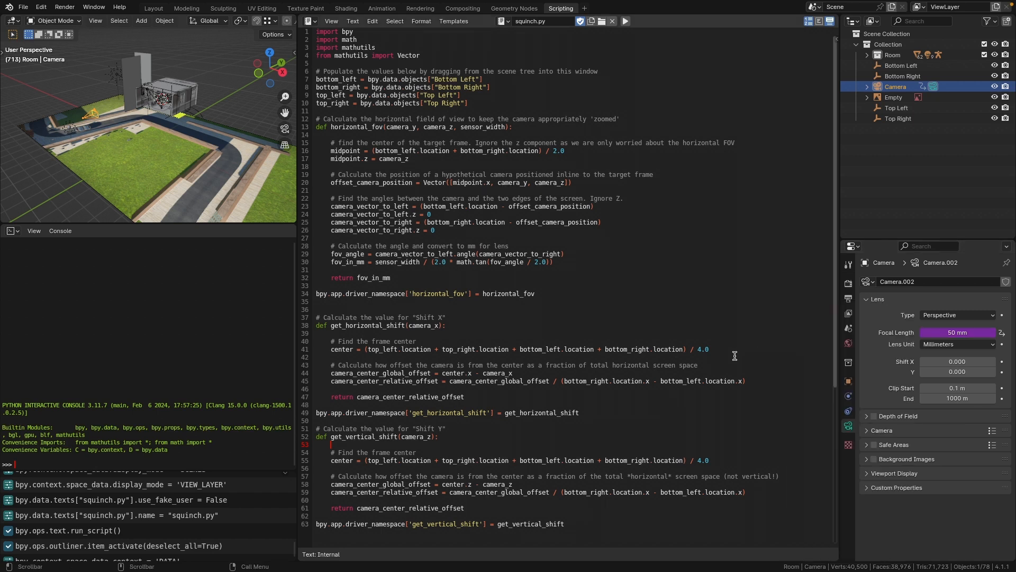
{"action": "right_click", "coordinate": [947, 362]}
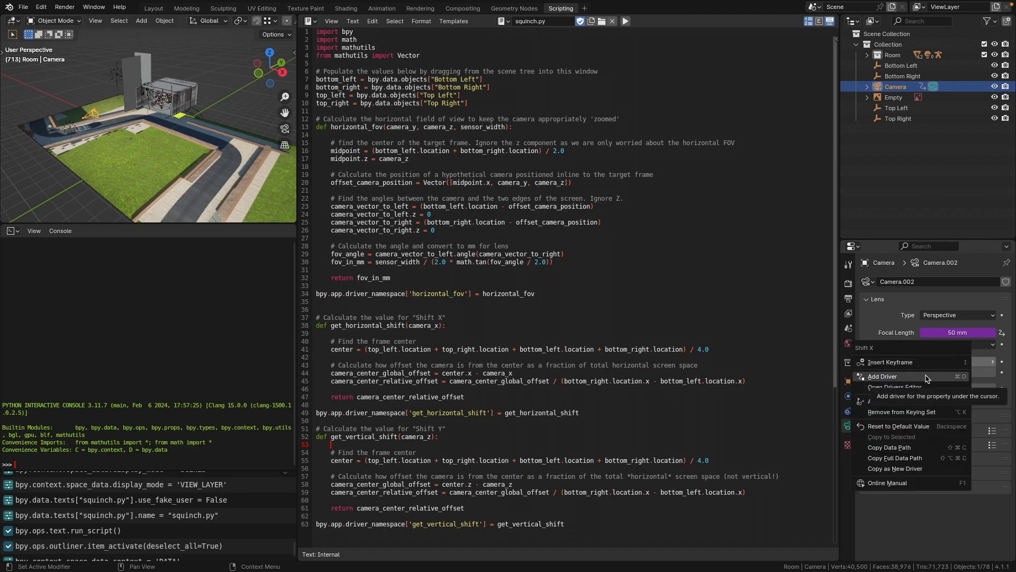
{"action": "left_click", "coordinate": [927, 378]}
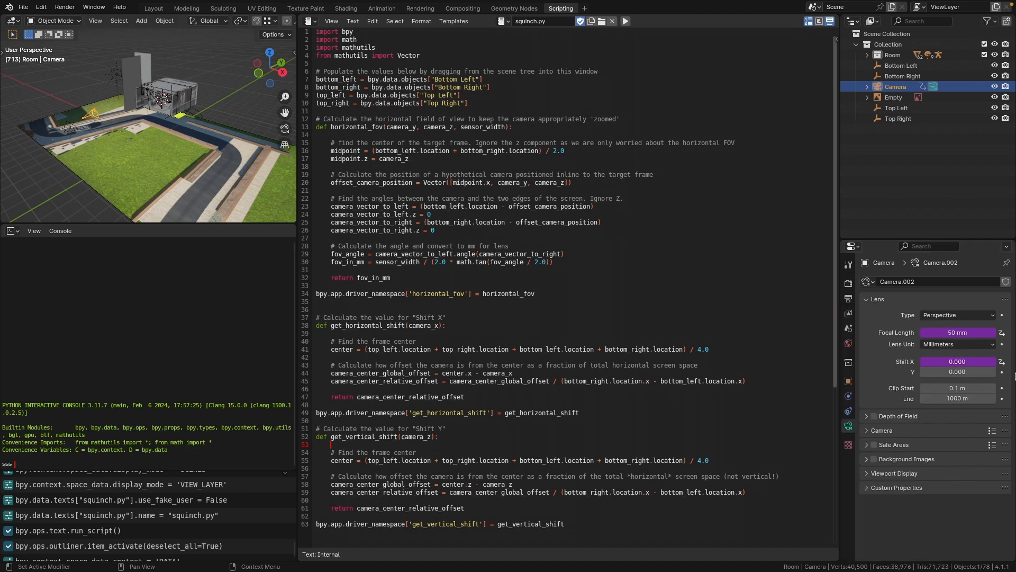
{"action": "right_click", "coordinate": [963, 372]}
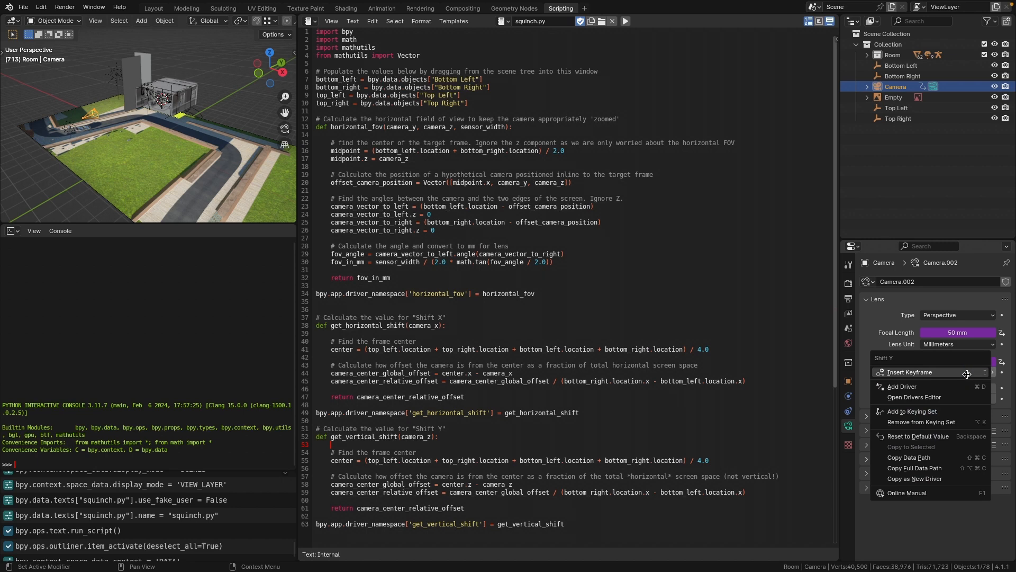
{"action": "left_click", "coordinate": [963, 388]}
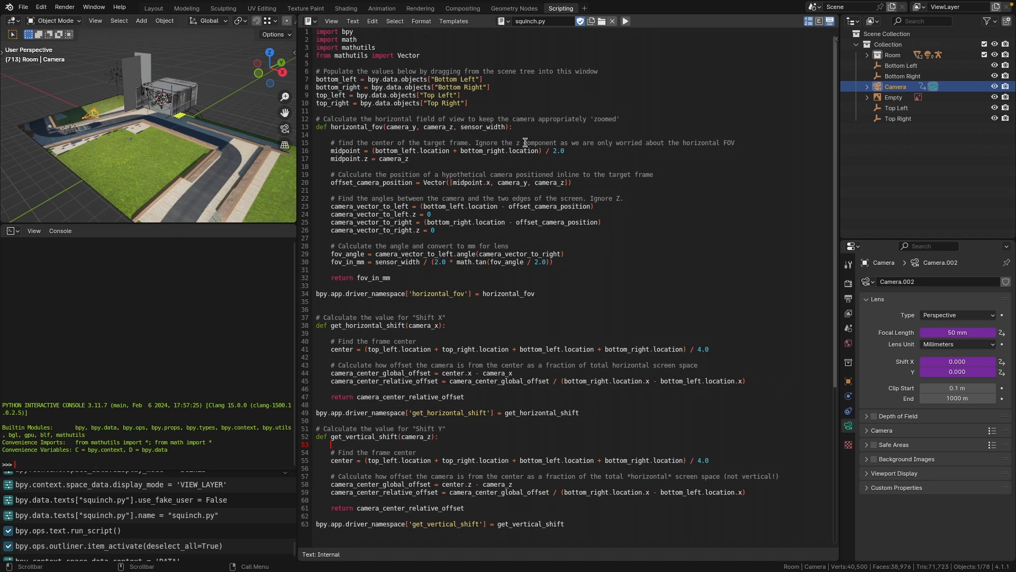
Change the text editor area to the Drivers editor and show the Camera's Focal Length driver settings in a widened sidebar.
{"action": "left_click", "coordinate": [312, 23]}
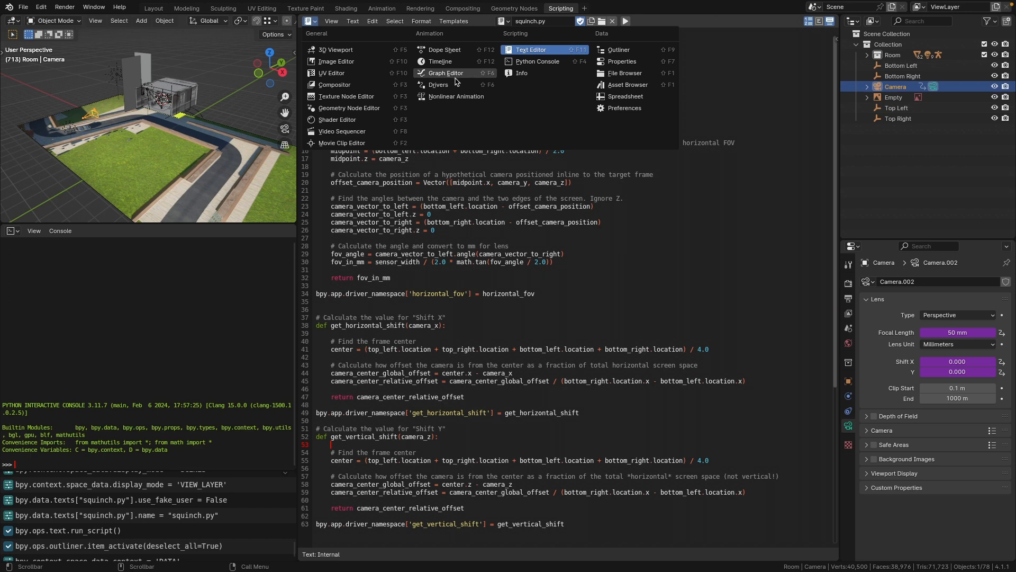
{"action": "left_click", "coordinate": [440, 86]}
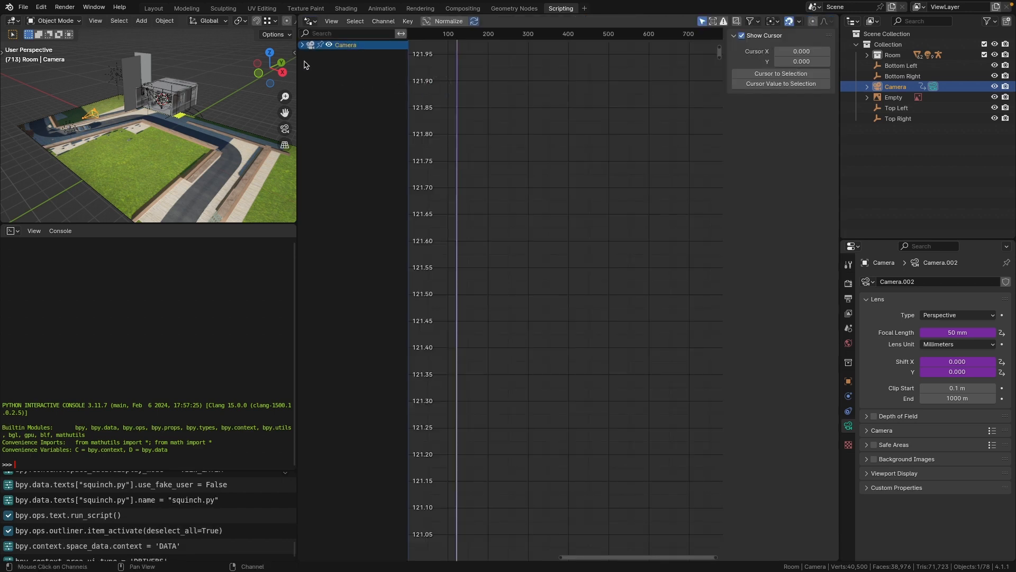
{"action": "left_click", "coordinate": [304, 46]}
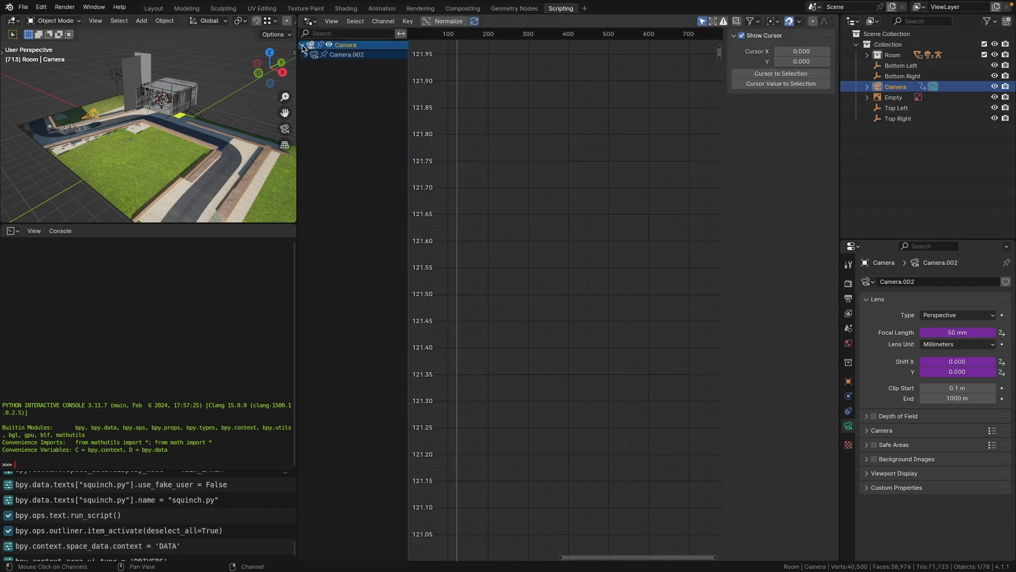
{"action": "left_click", "coordinate": [306, 54]}
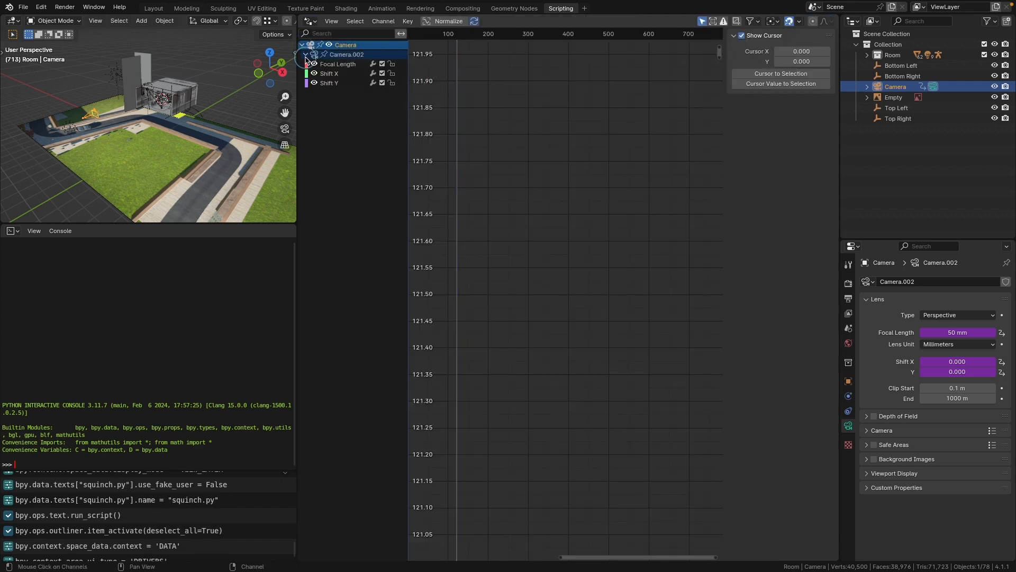
{"action": "left_click", "coordinate": [342, 65]}
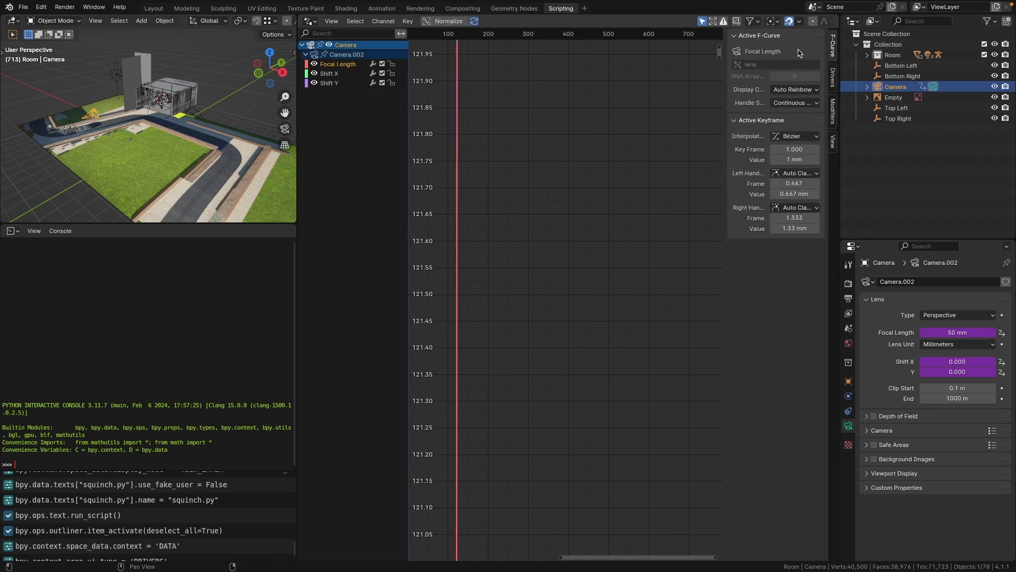
{"action": "key", "text": "n"}
{"action": "key", "text": "n"}
{"action": "key", "text": "n"}
{"action": "key", "text": "n"}
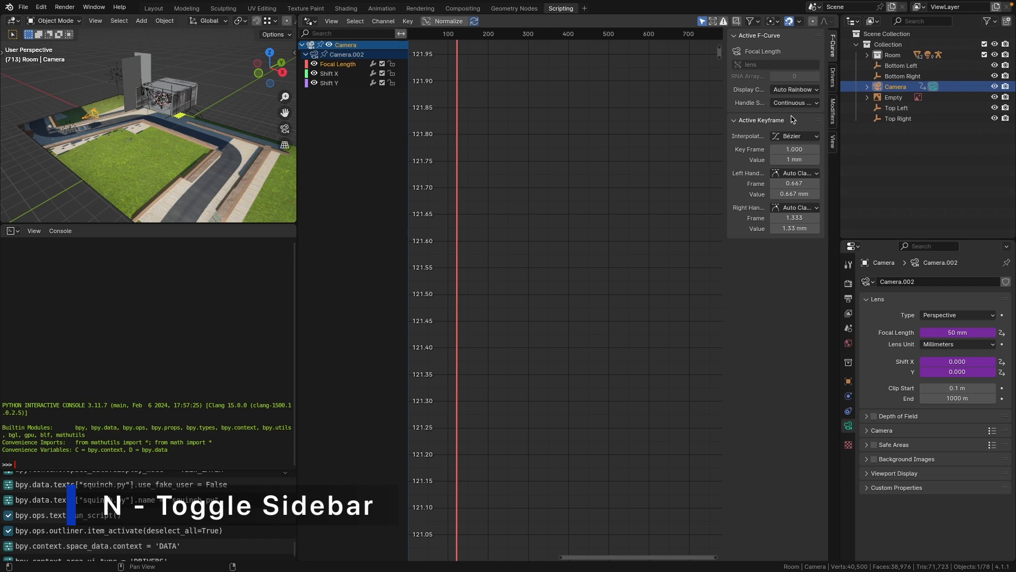
{"action": "left_click", "coordinate": [833, 78]}
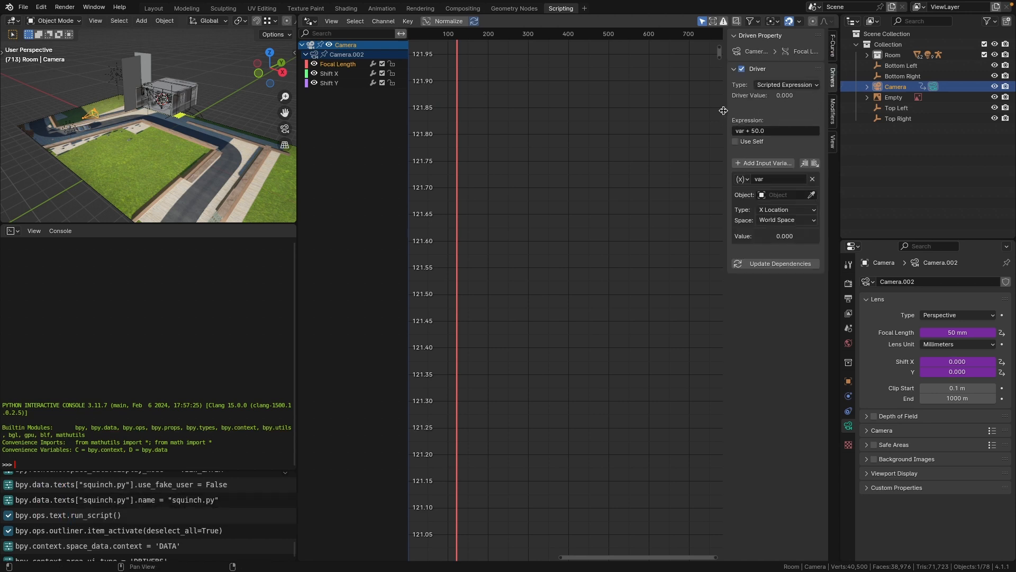
{"action": "left_click_drag", "start_coordinate": [724, 111], "coordinate": [647, 113]}
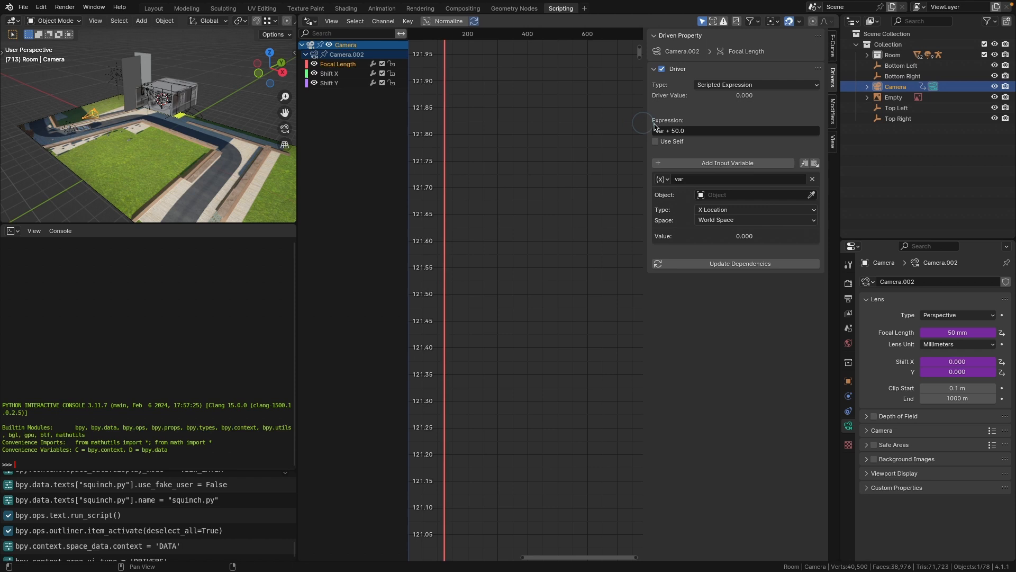
Set the Focal Length driver's expression to horizontal_fov(y,z,sensor_width) and remove its default input variable var.
{"action": "left_click", "coordinate": [696, 131]}
{"action": "type", "text": "horizont"}
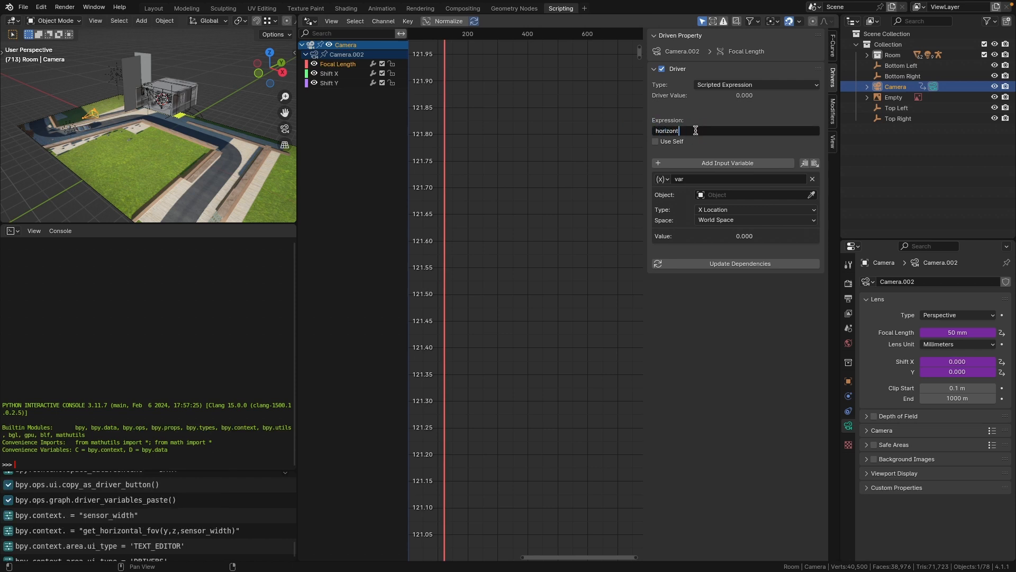
{"action": "type", "text": "al_fo"}
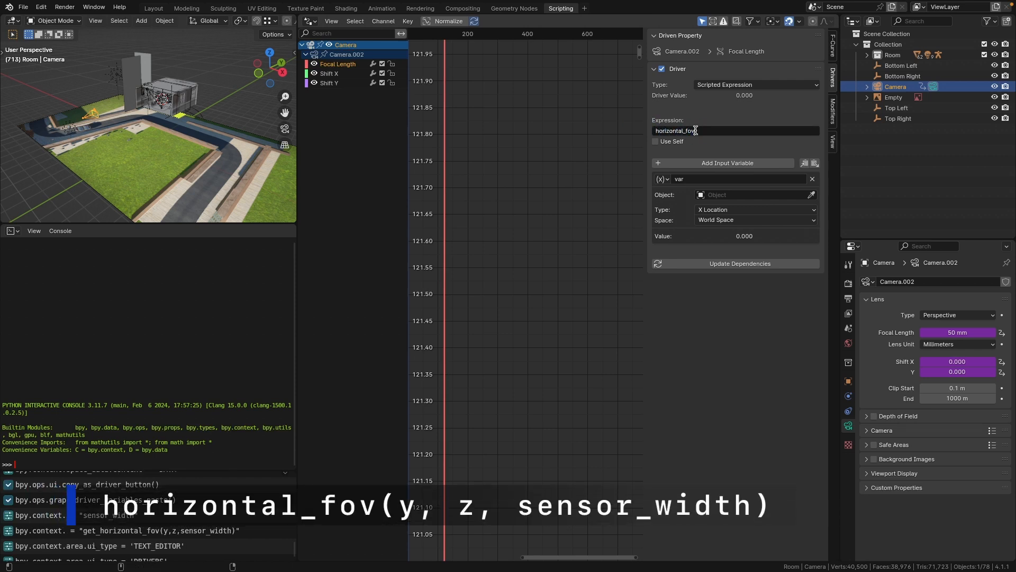
{"action": "type", "text": "v(y,z,sens"}
{"action": "type", "text": "or_width)"}
{"action": "key", "text": "Return"}
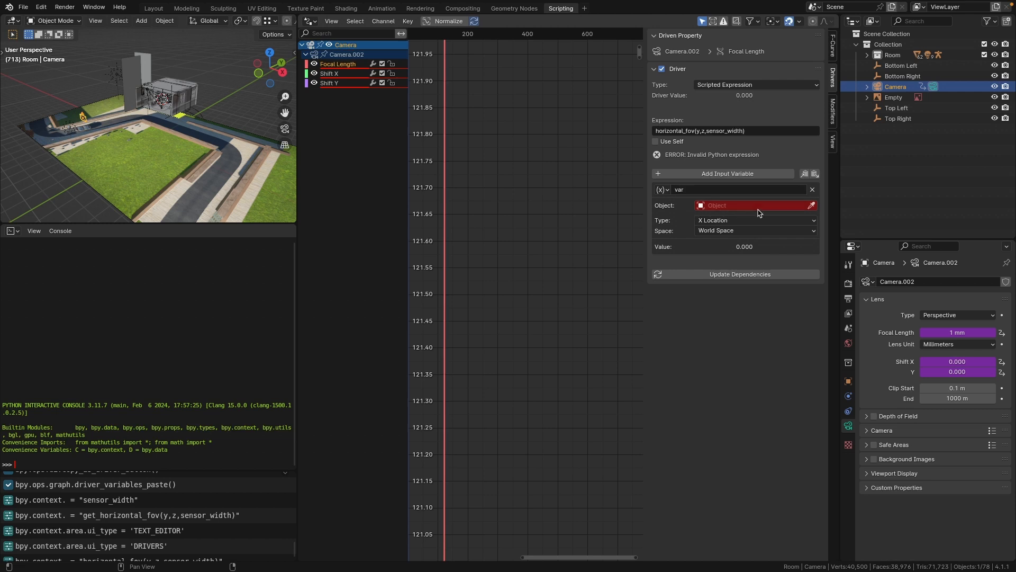
{"action": "left_click", "coordinate": [813, 190]}
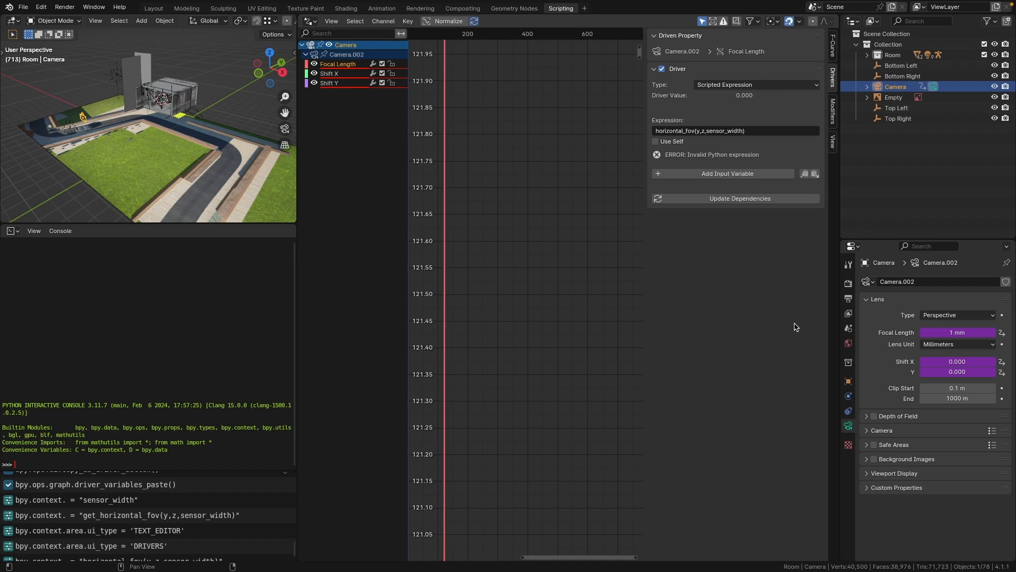
Add the Camera object's Y location to the Focal Length driver as an input variable named y.
{"action": "left_click", "coordinate": [848, 383]}
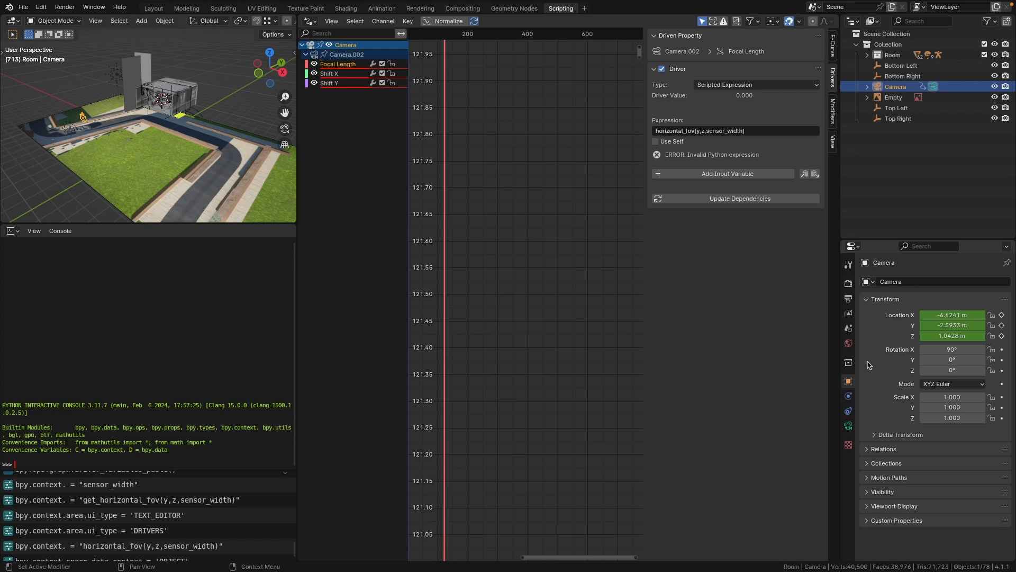
{"action": "right_click", "coordinate": [947, 325]}
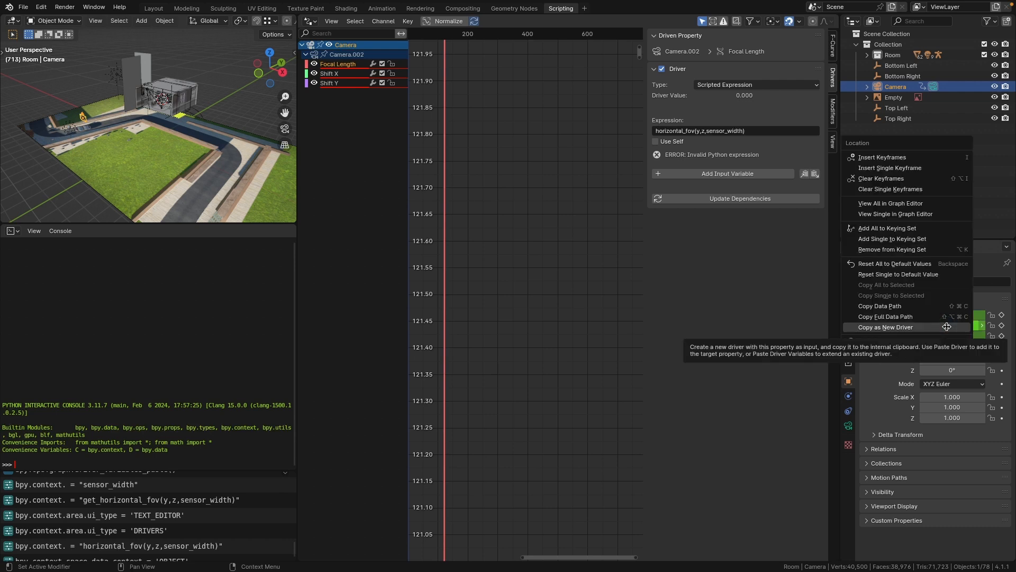
{"action": "left_click", "coordinate": [942, 327]}
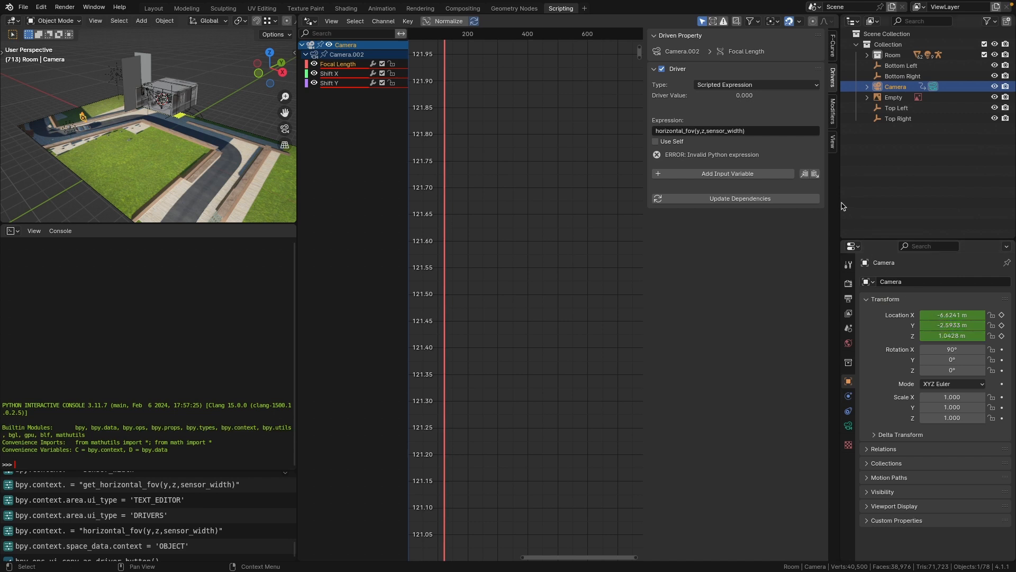
{"action": "left_click", "coordinate": [815, 174]}
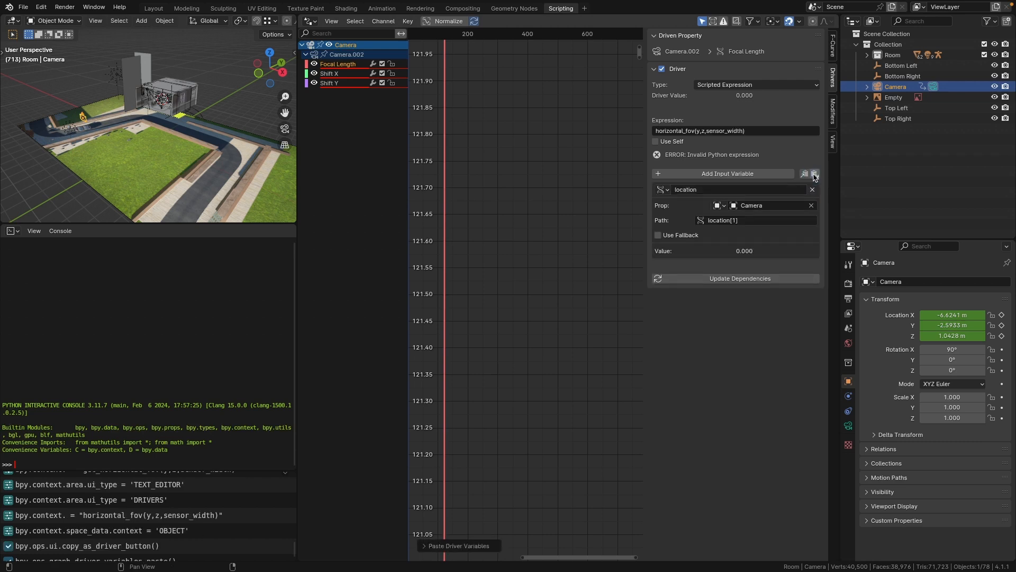
{"action": "left_click", "coordinate": [781, 190]}
{"action": "type", "text": "y"}
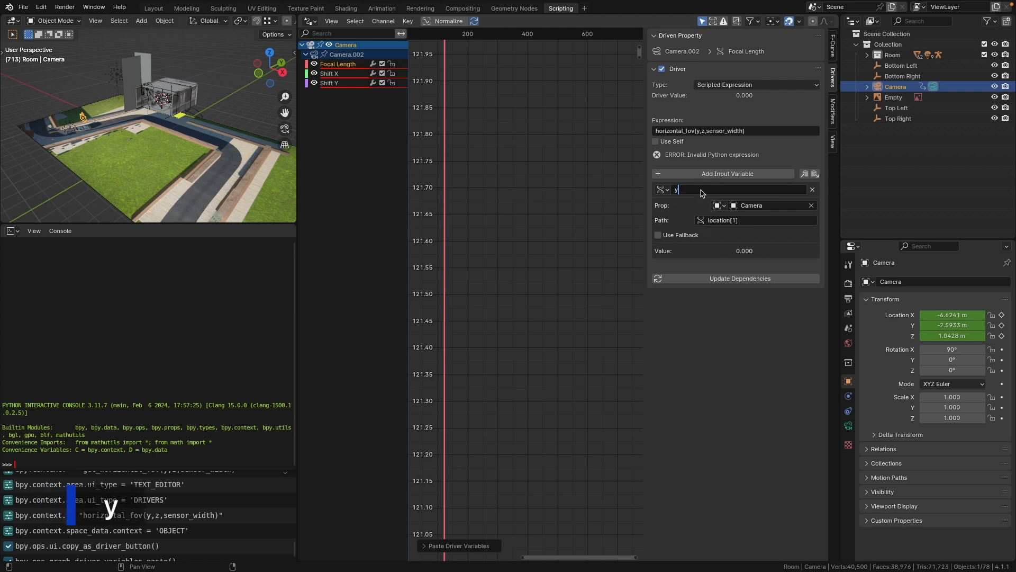
{"action": "key", "text": "Return"}
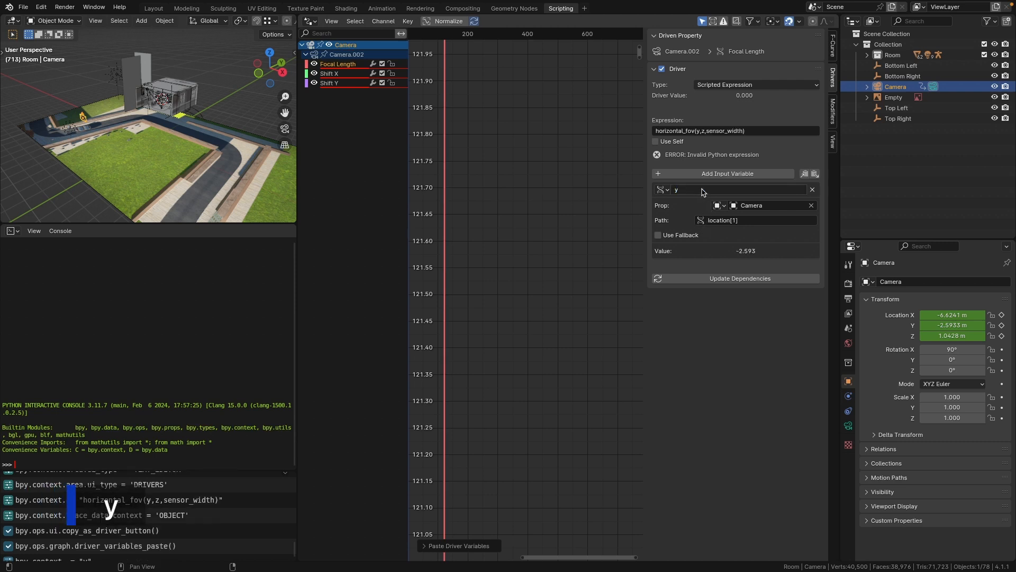
Add the Camera object's Z location to the Focal Length driver as an input variable named z.
{"action": "right_click", "coordinate": [942, 337]}
{"action": "left_click", "coordinate": [943, 337]}
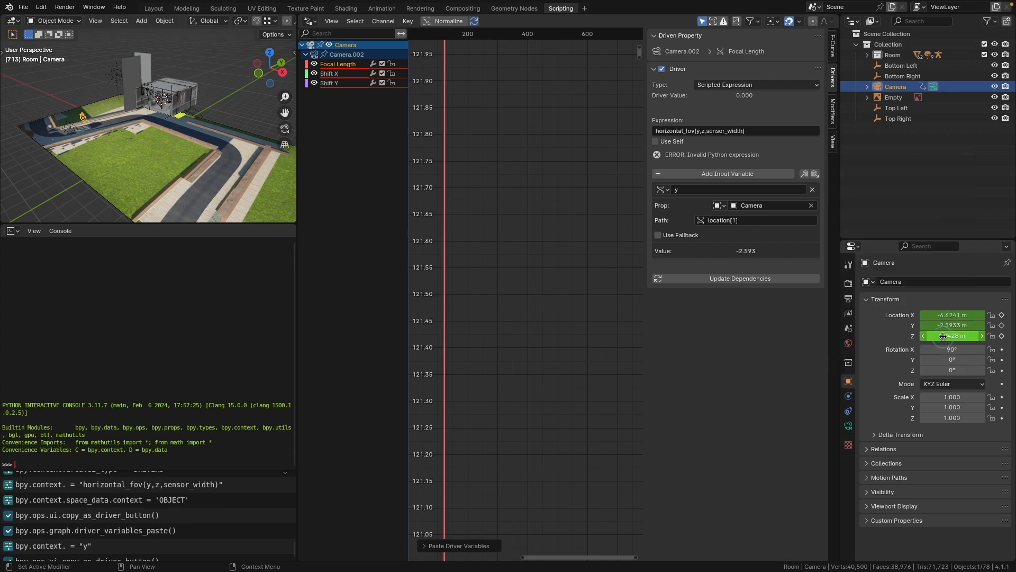
{"action": "left_click", "coordinate": [814, 175]}
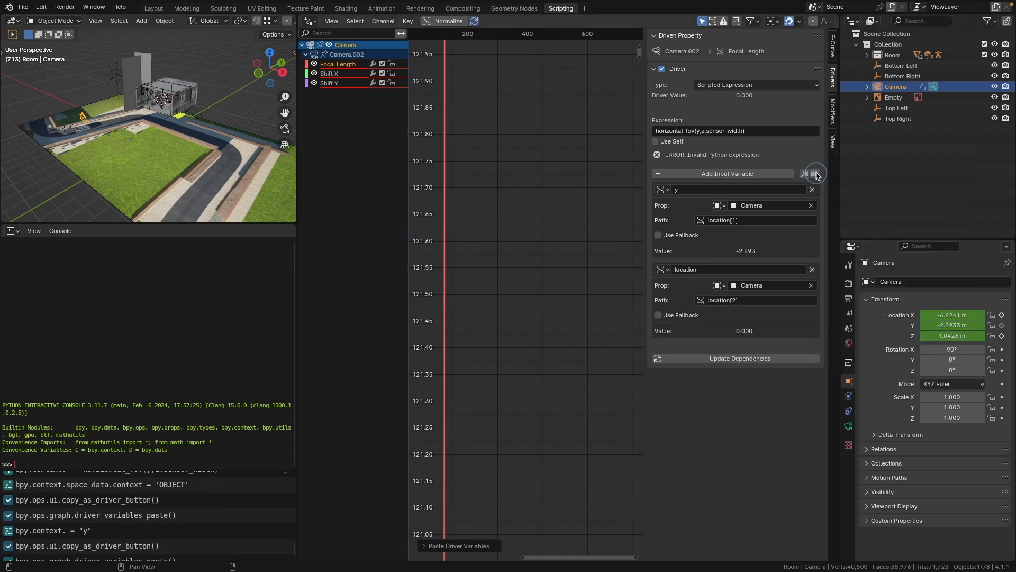
{"action": "double_click", "coordinate": [743, 270]}
{"action": "type", "text": "z"}
{"action": "key", "text": "Return"}
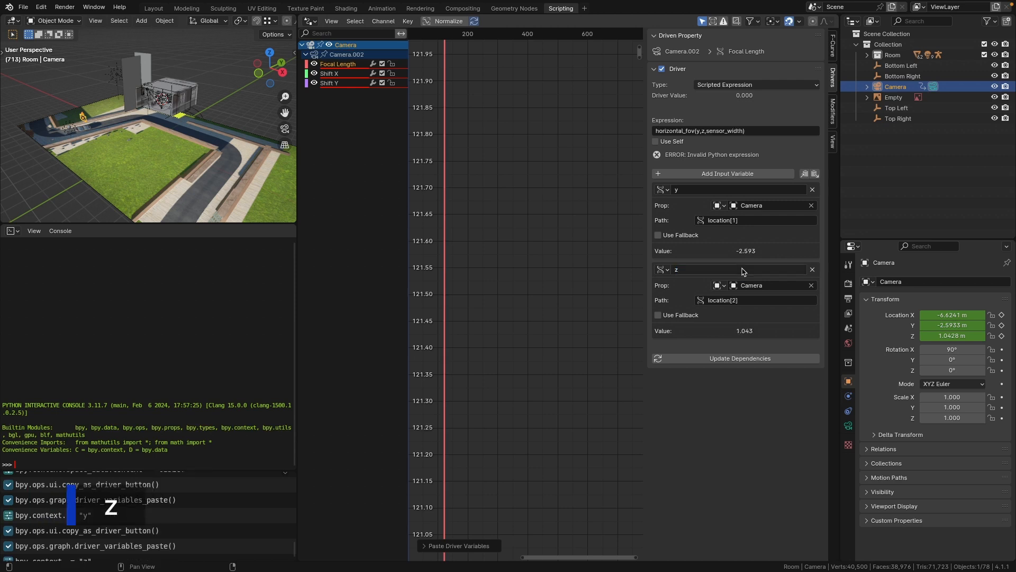
Add the camera's sensor size to the Focal Length driver as an input variable named sensor_width.
{"action": "left_click", "coordinate": [848, 426]}
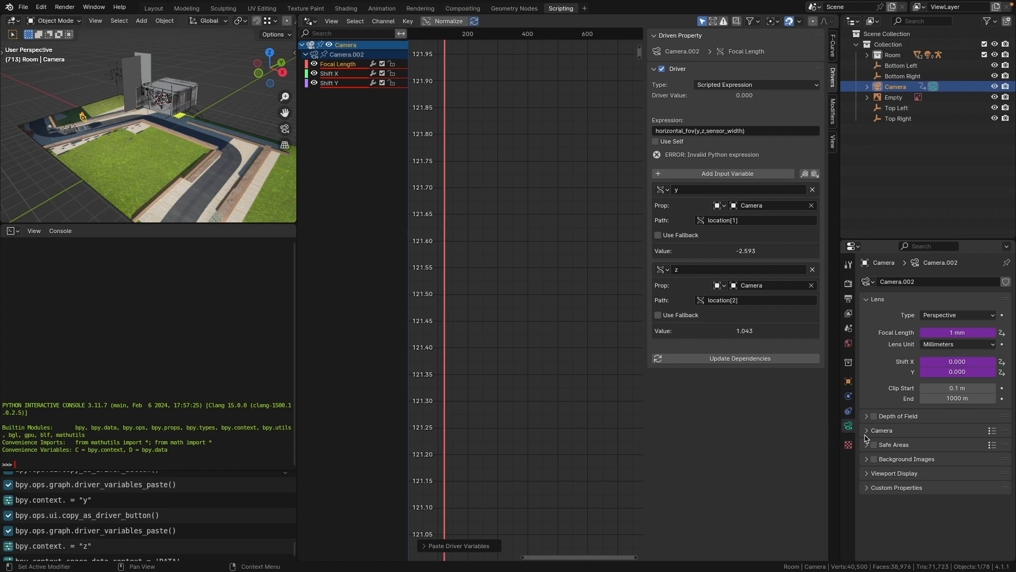
{"action": "left_click", "coordinate": [868, 431]}
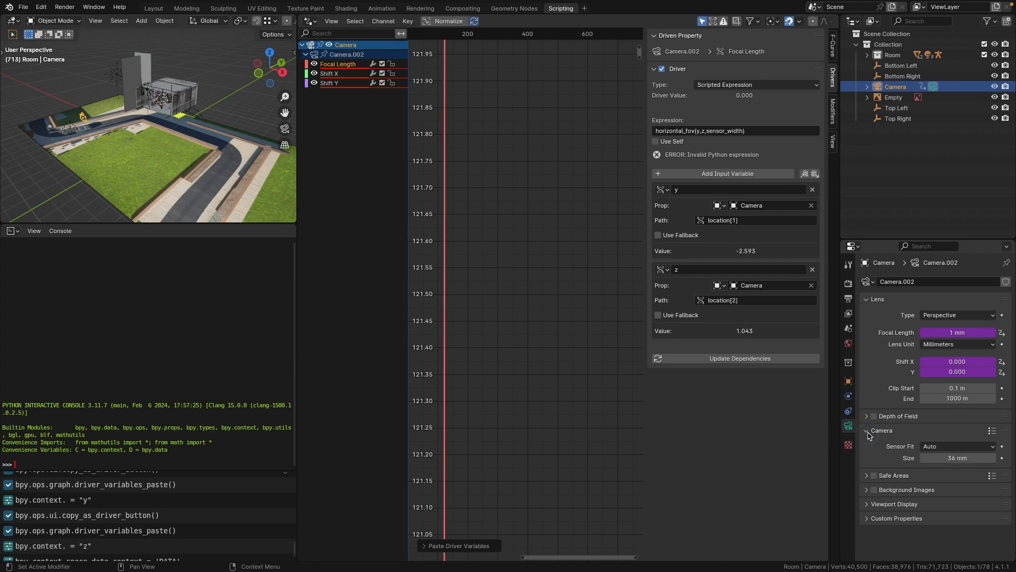
{"action": "right_click", "coordinate": [977, 457]}
{"action": "left_click", "coordinate": [968, 458]}
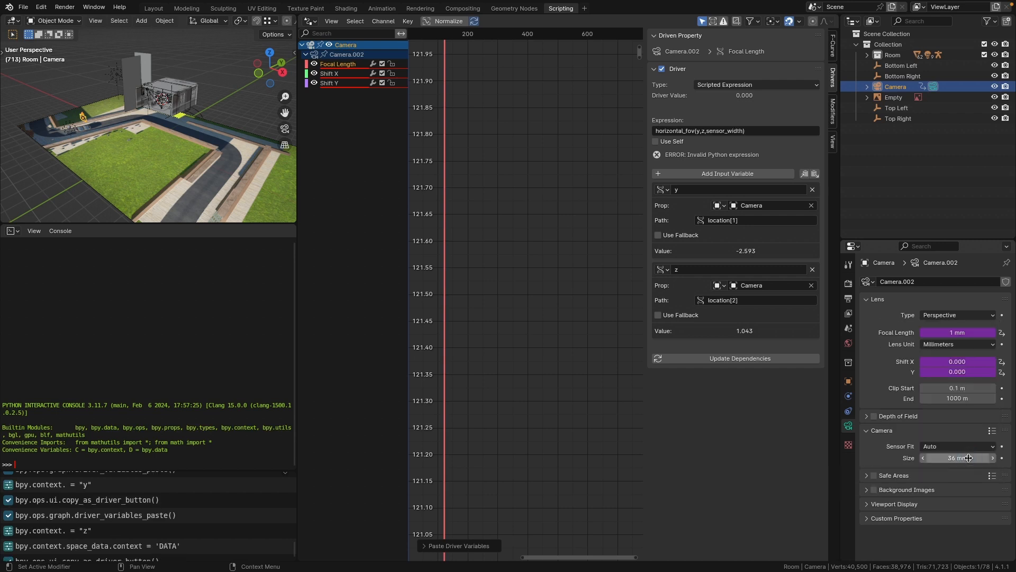
{"action": "left_click", "coordinate": [813, 173]}
{"action": "double_click", "coordinate": [752, 349]}
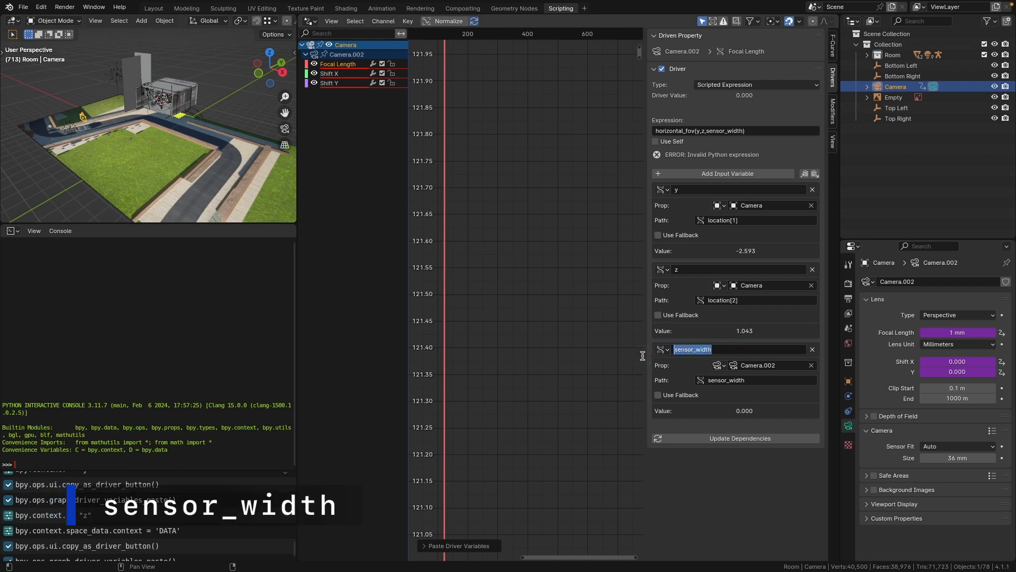
{"action": "key", "text": "Return"}
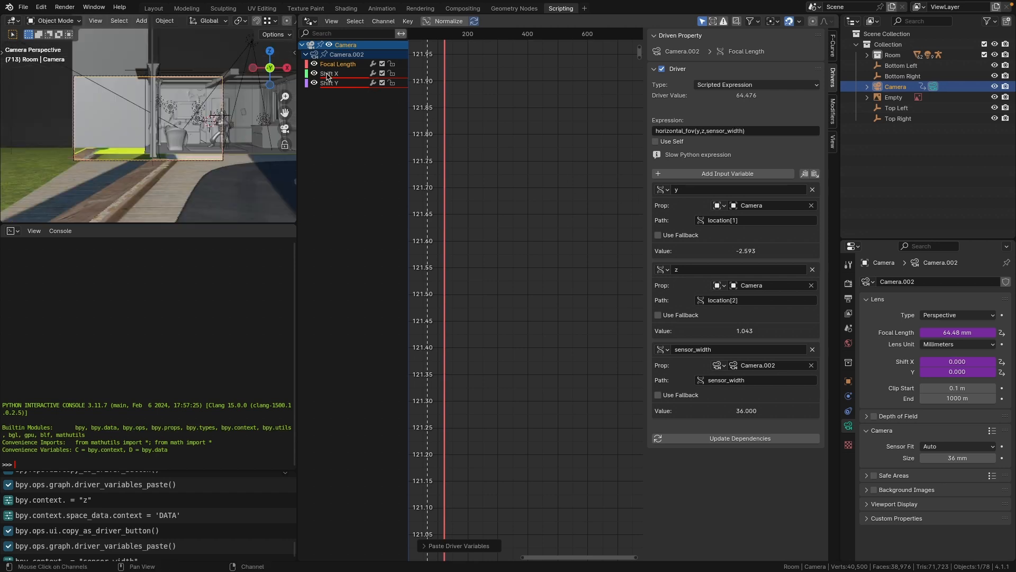
Set the Shift X driver's expression to get_horizontal_shift(x) and remove its default input variable var.
{"action": "left_click", "coordinate": [328, 74]}
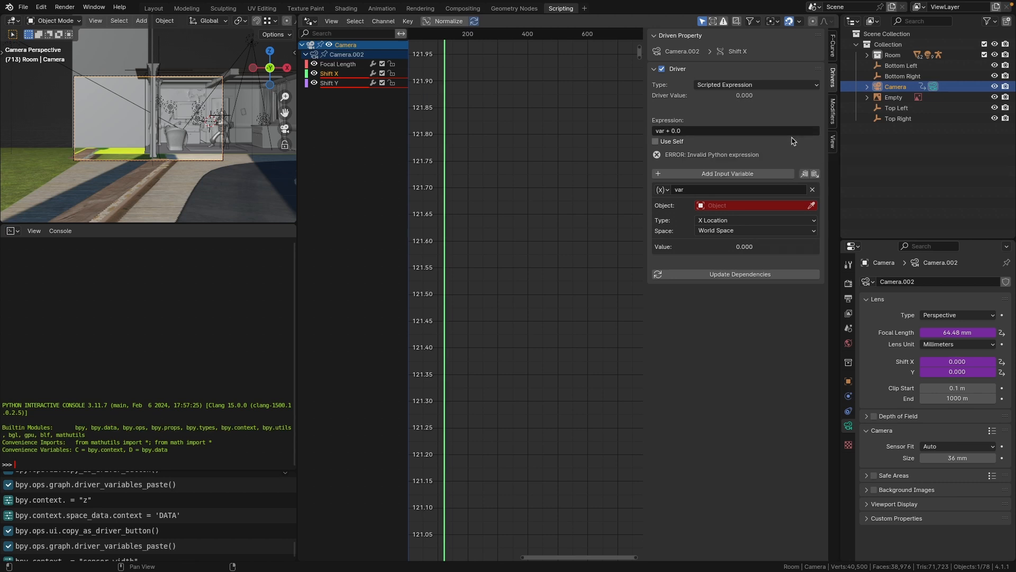
{"action": "left_click", "coordinate": [736, 131]}
{"action": "type", "text": "get_ho"}
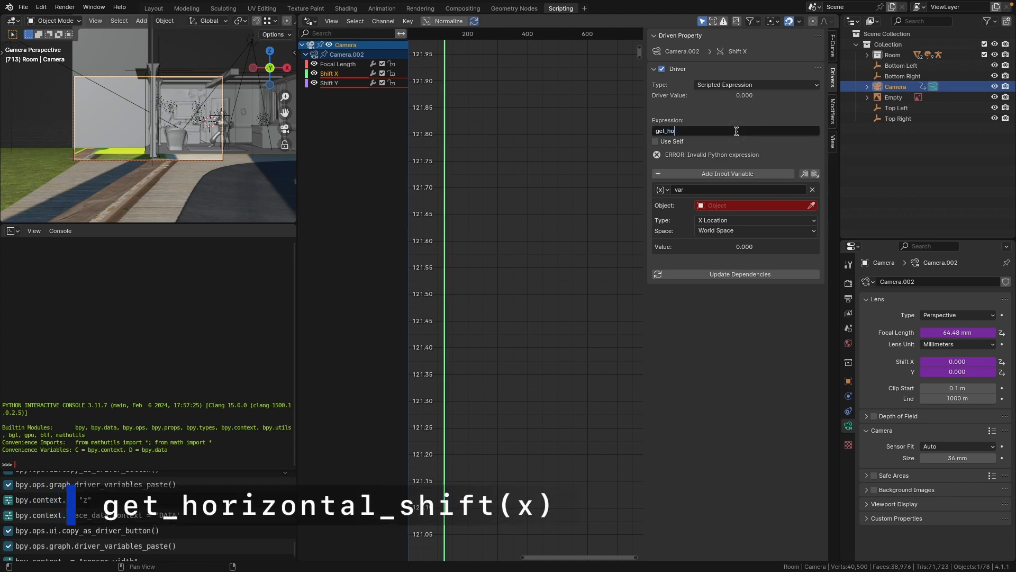
{"action": "type", "text": "rizontal_shift(x"}
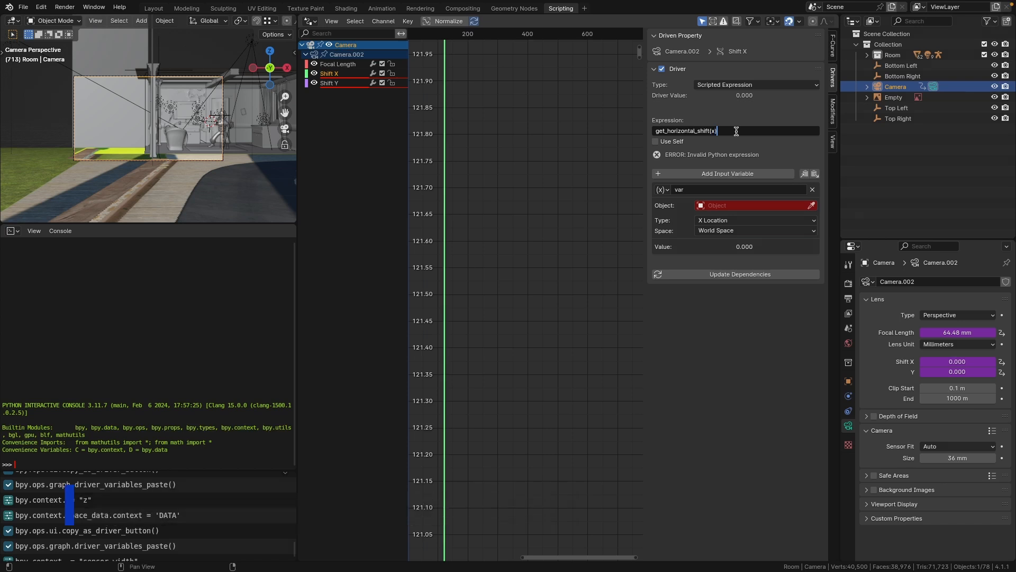
{"action": "type", "text": ")"}
{"action": "key", "text": "Return"}
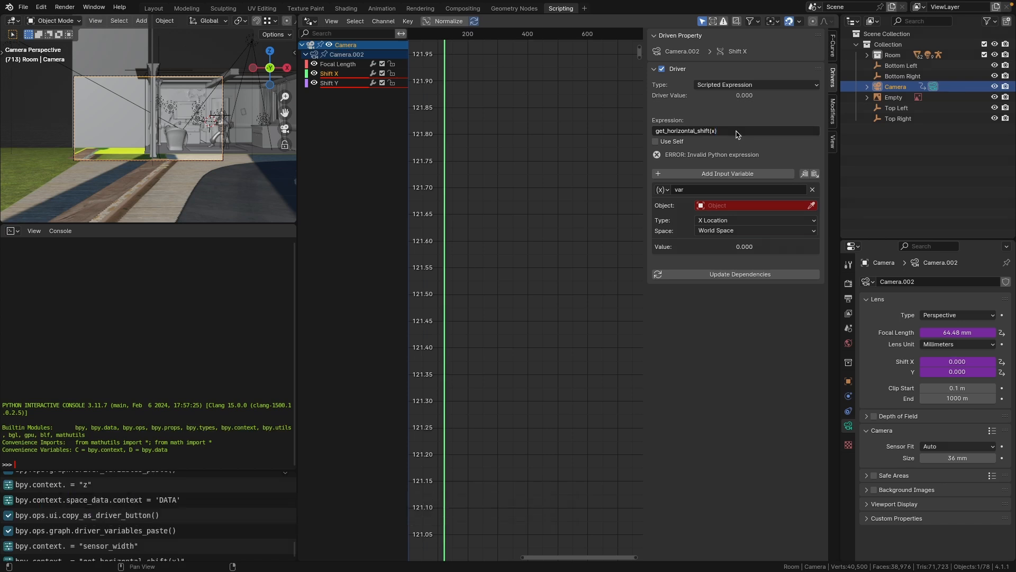
{"action": "left_click", "coordinate": [813, 191]}
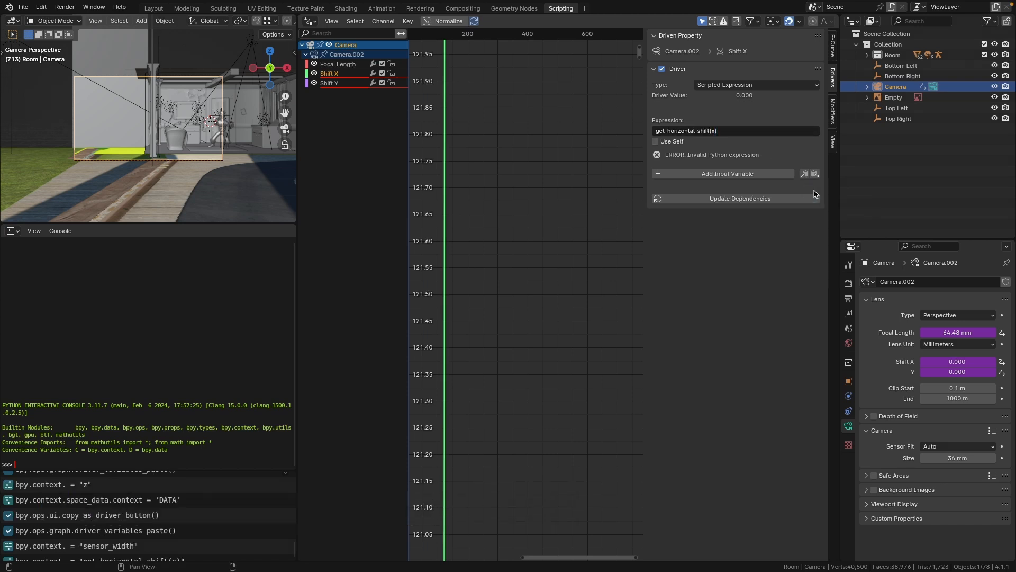
Add the Camera object's X location to the Shift X driver as an input variable named x.
{"action": "left_click", "coordinate": [849, 381]}
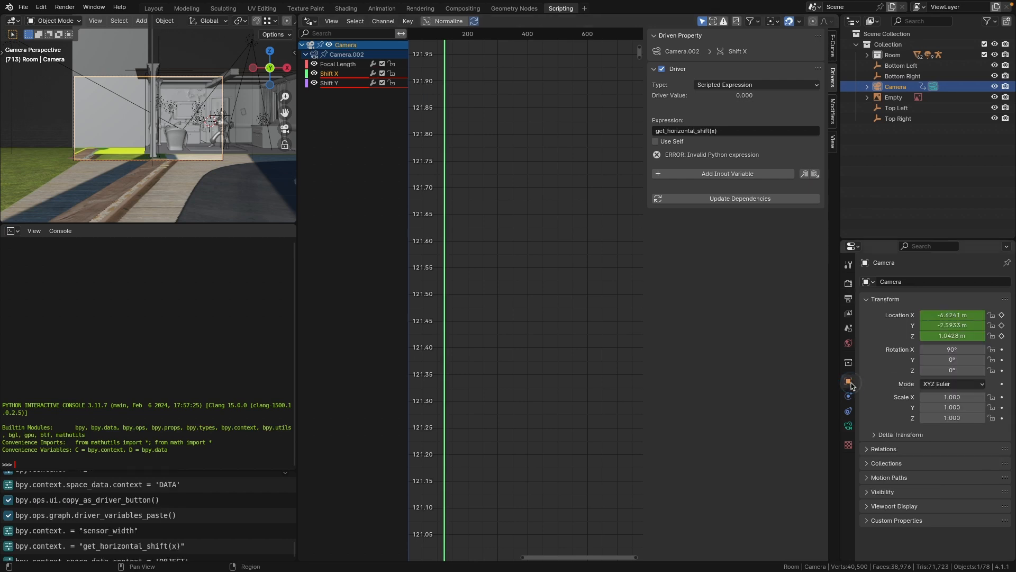
{"action": "right_click", "coordinate": [950, 315]}
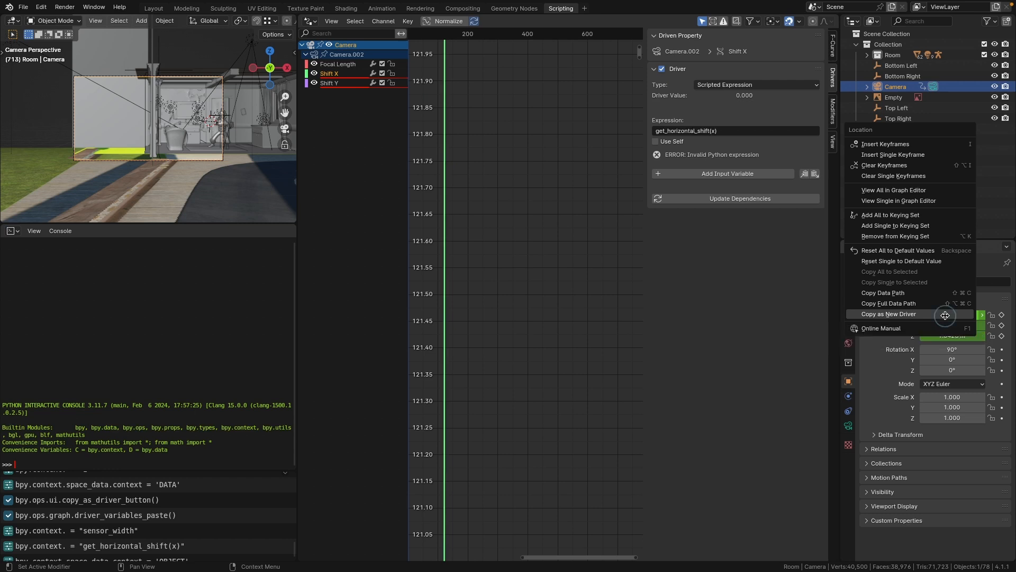
{"action": "left_click", "coordinate": [949, 315]}
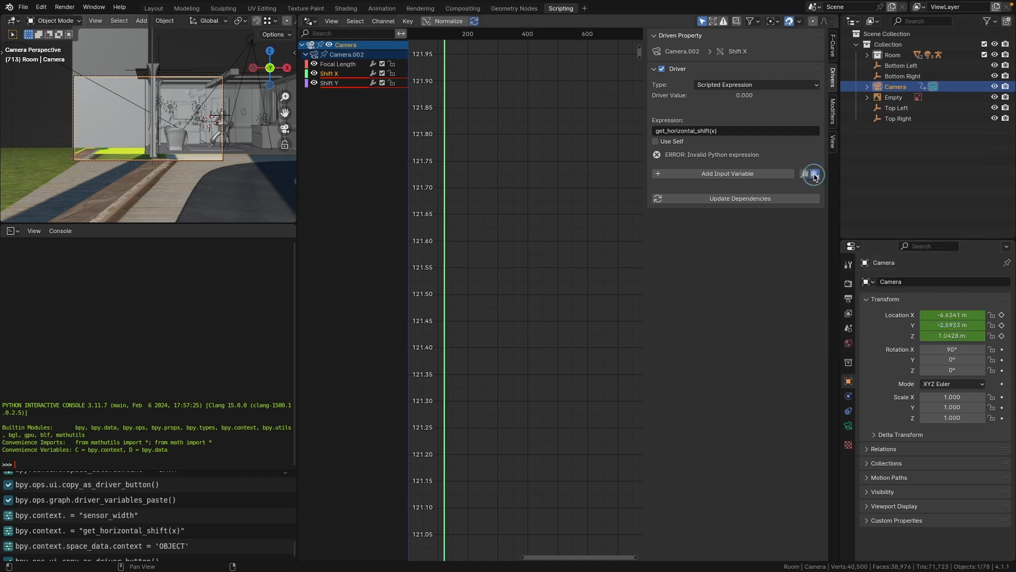
{"action": "left_click", "coordinate": [814, 174]}
{"action": "left_click", "coordinate": [704, 189]}
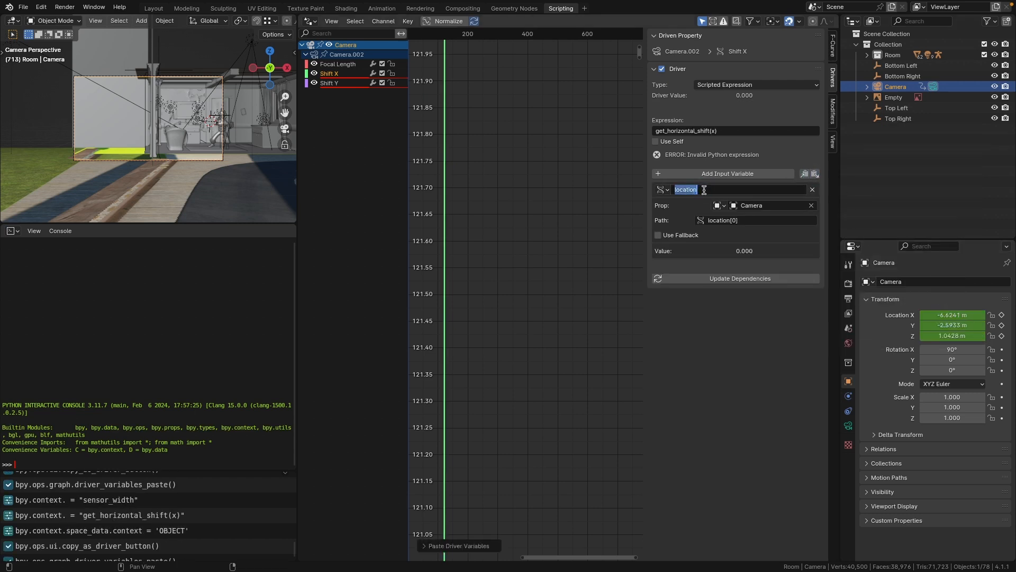
{"action": "type", "text": "x"}
{"action": "key", "text": "Return"}
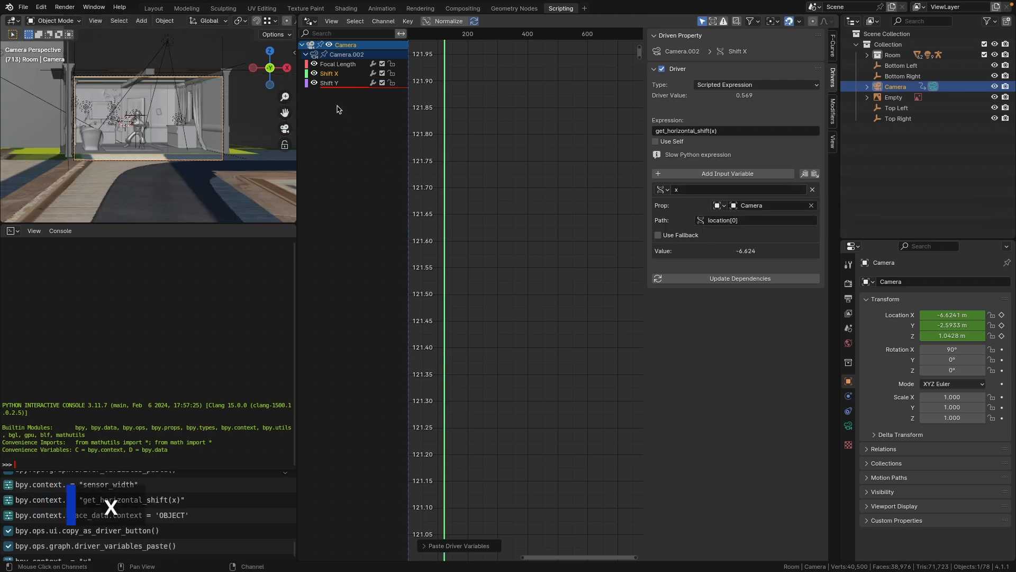
Set the Shift Y driver's expression to get_vertical_shift(z) and remove its default input variable var.
{"action": "left_click", "coordinate": [330, 84]}
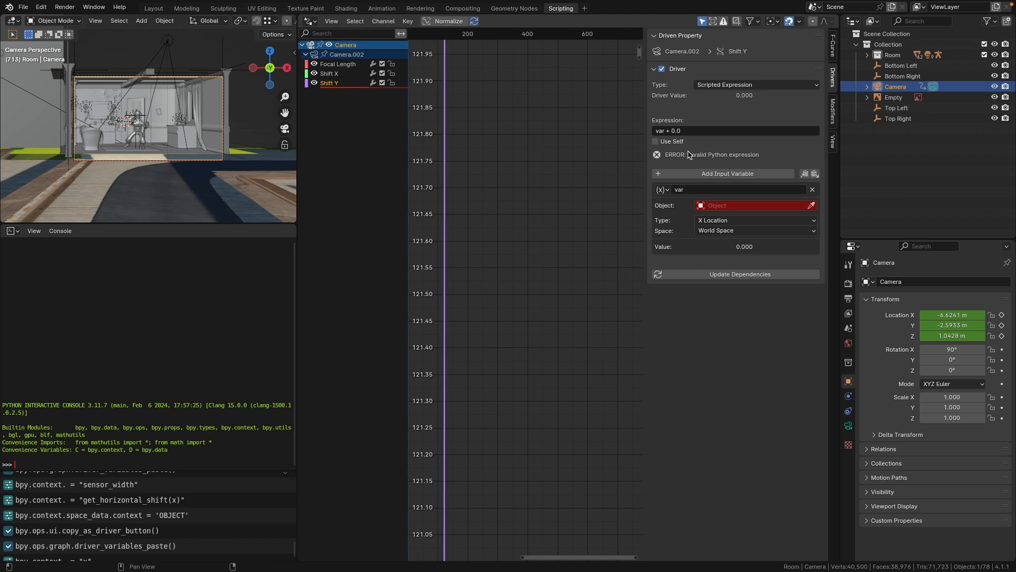
{"action": "left_click", "coordinate": [704, 130]}
{"action": "type", "text": "get_vertical"}
{"action": "type", "text": "_shift("}
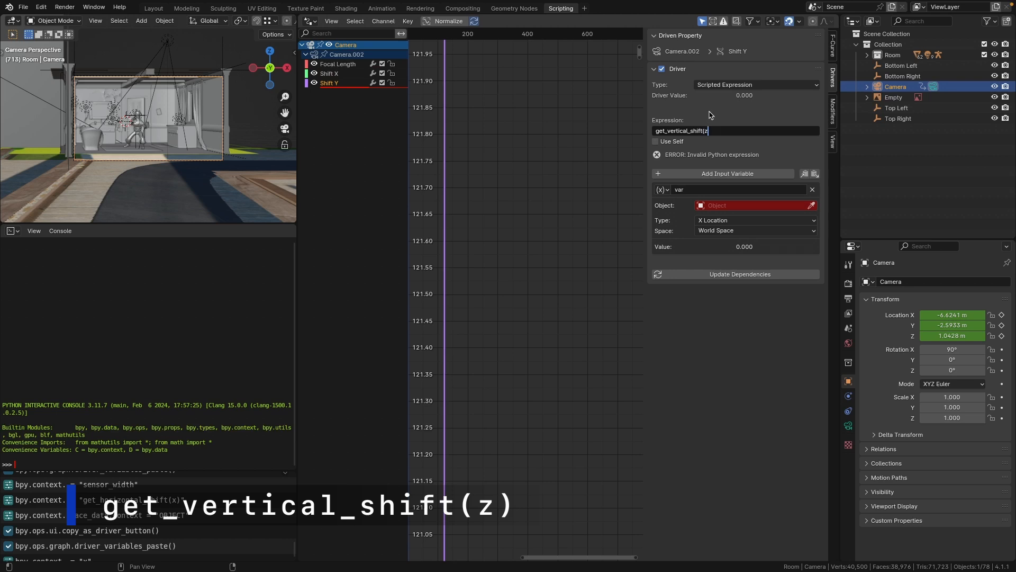
{"action": "type", "text": "z)"}
{"action": "key", "text": "Return"}
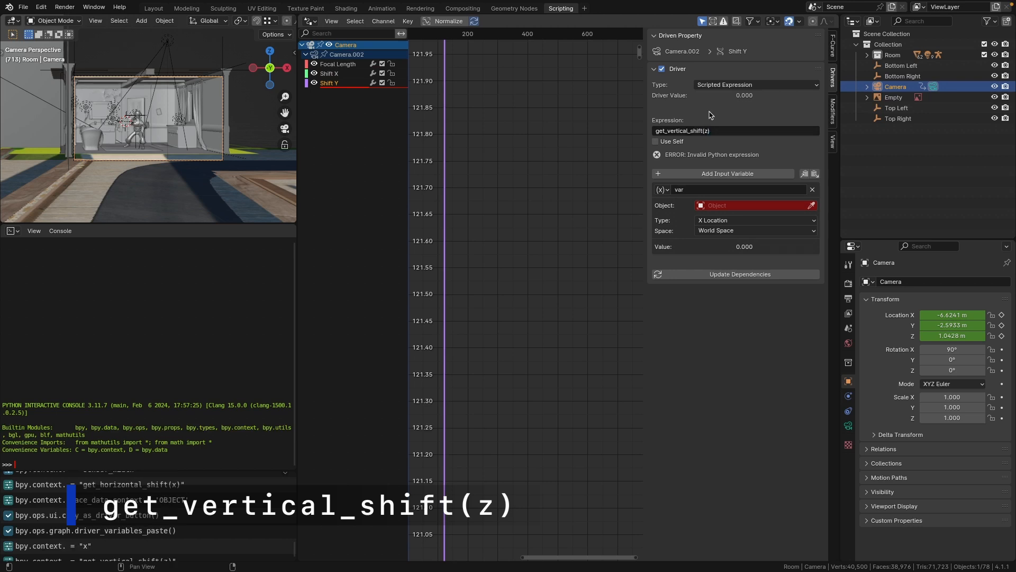
{"action": "left_click", "coordinate": [812, 190]}
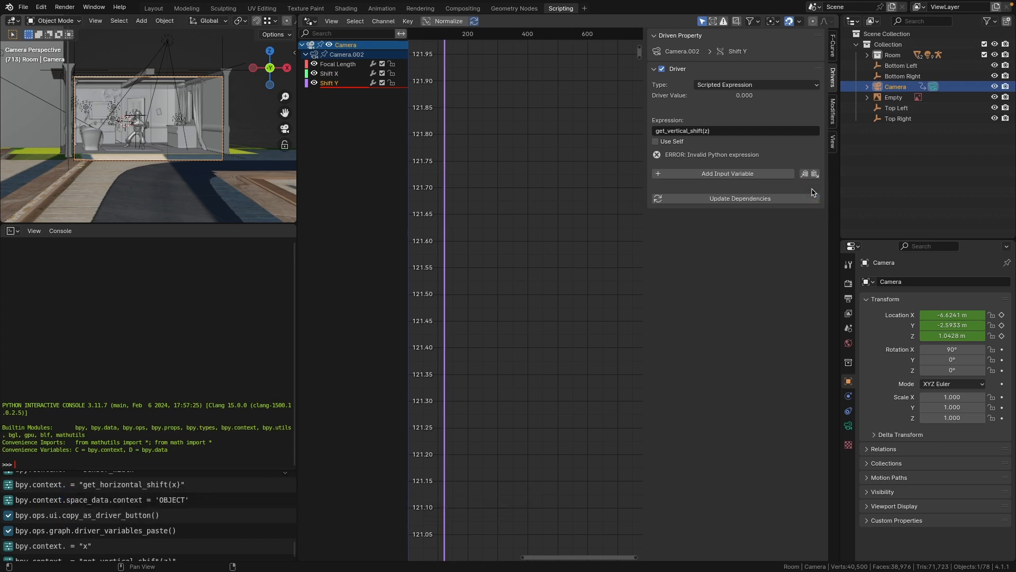
Add the Camera object's Z location to the Shift Y driver as an input variable named z.
{"action": "right_click", "coordinate": [965, 336]}
{"action": "left_click", "coordinate": [964, 338]}
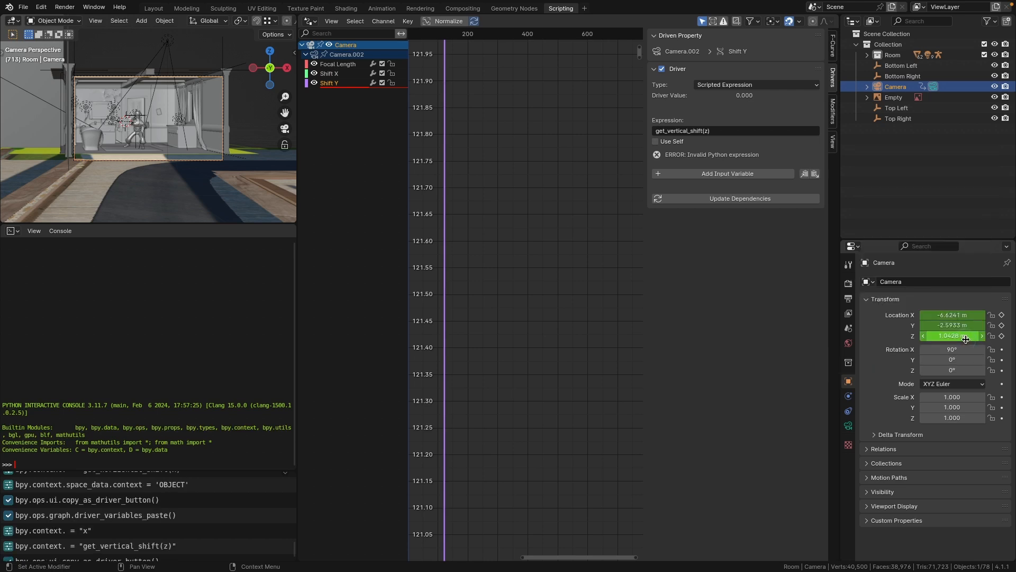
{"action": "left_click", "coordinate": [814, 174]}
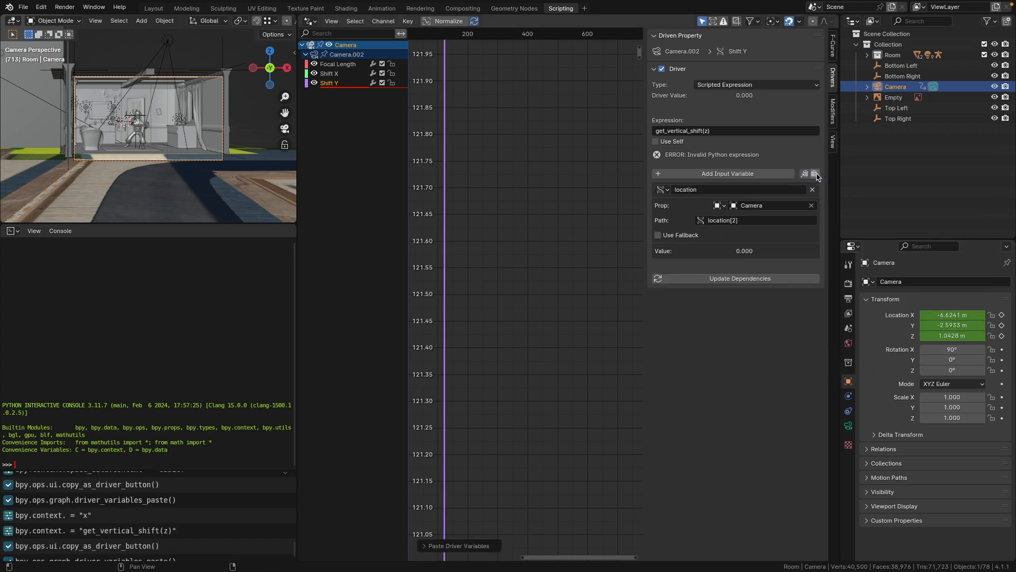
{"action": "double_click", "coordinate": [777, 189]}
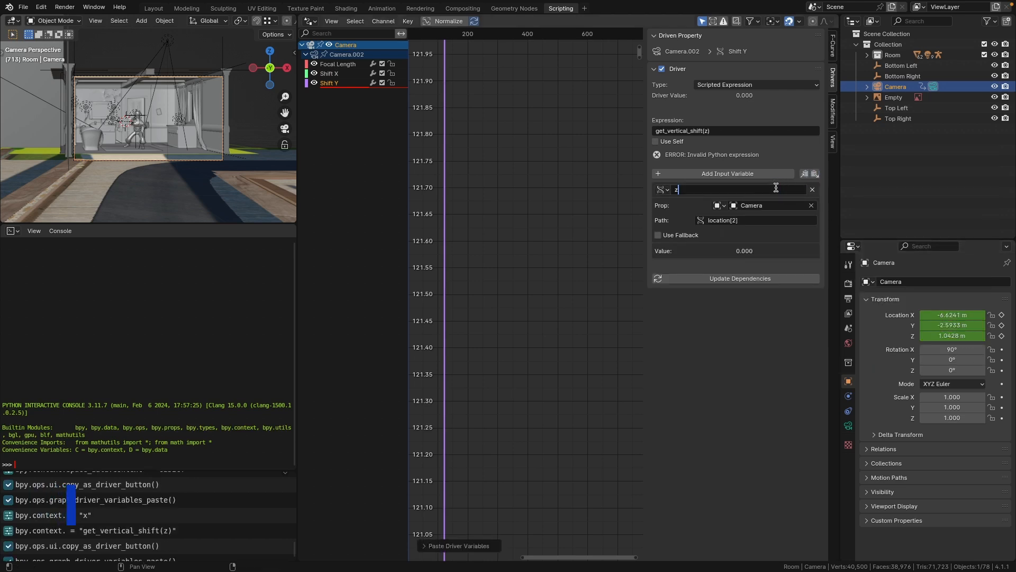
{"action": "type", "text": "z"}
{"action": "key", "text": "Return"}
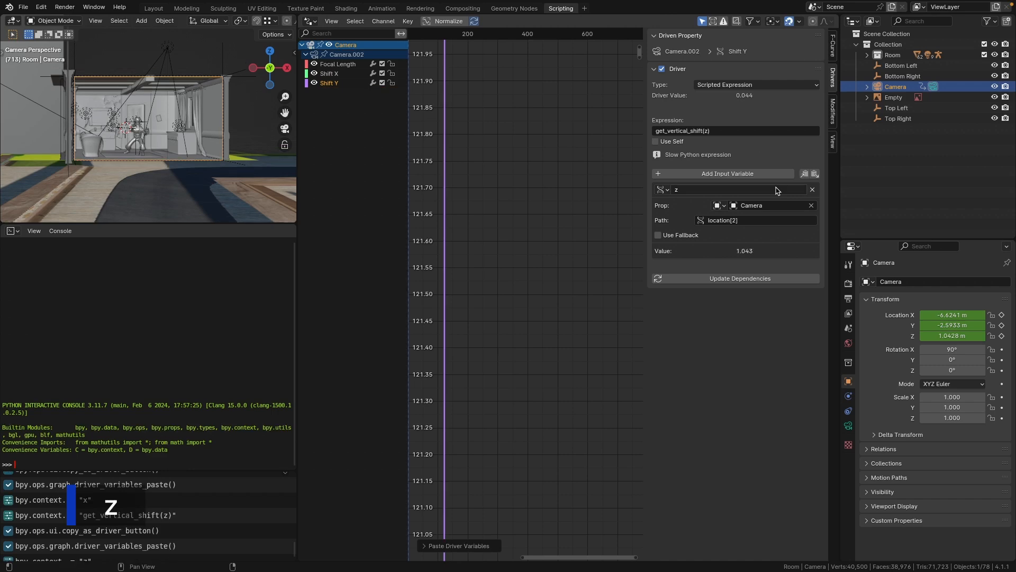
Preview the driven framing through the camera in the Layout workspace, scrubbing the timeline back to frame 551.
{"action": "left_click", "coordinate": [148, 9]}
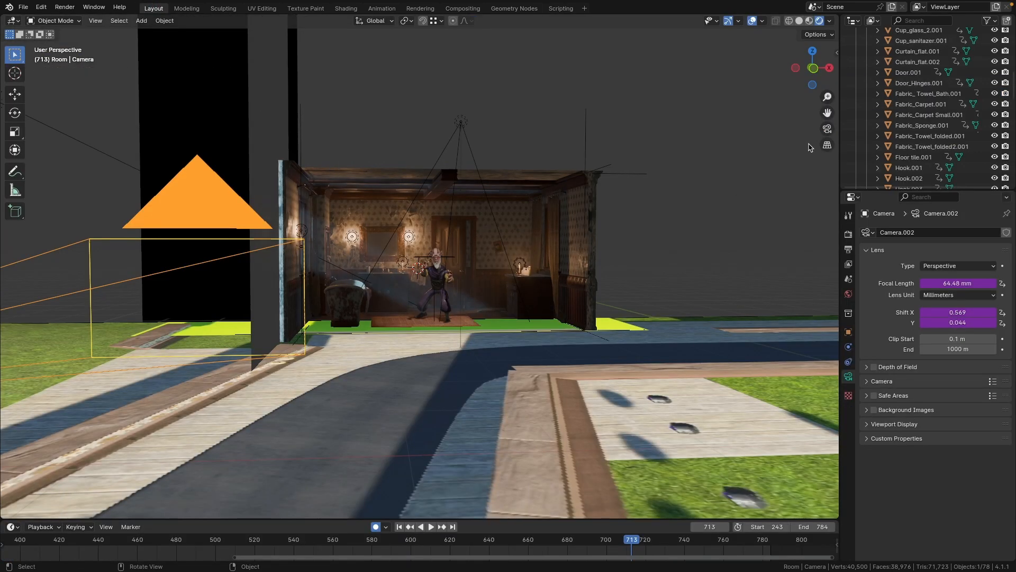
{"action": "left_click", "coordinate": [827, 128]}
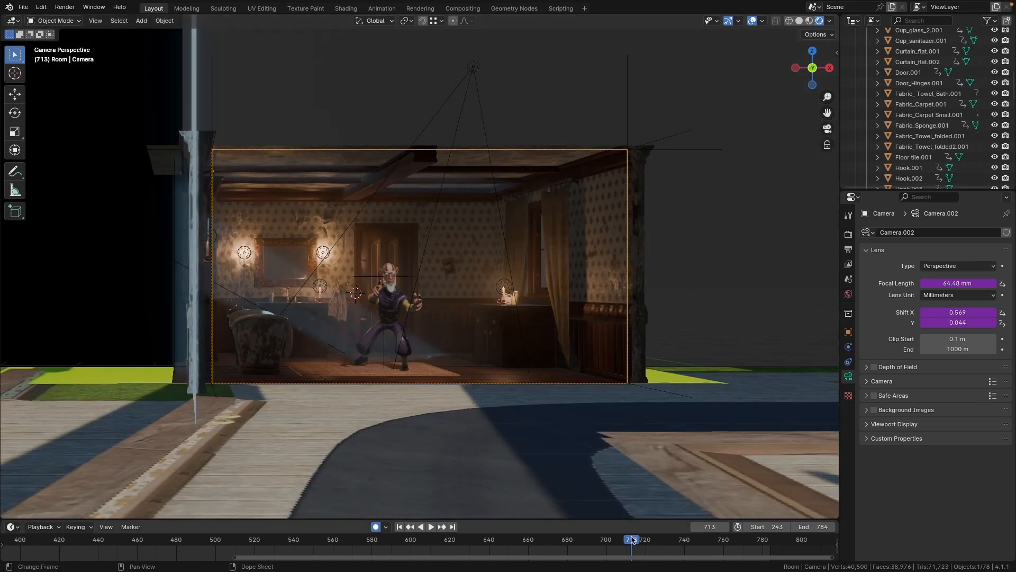
{"action": "left_click_drag", "start_coordinate": [634, 541], "coordinate": [315, 551]}
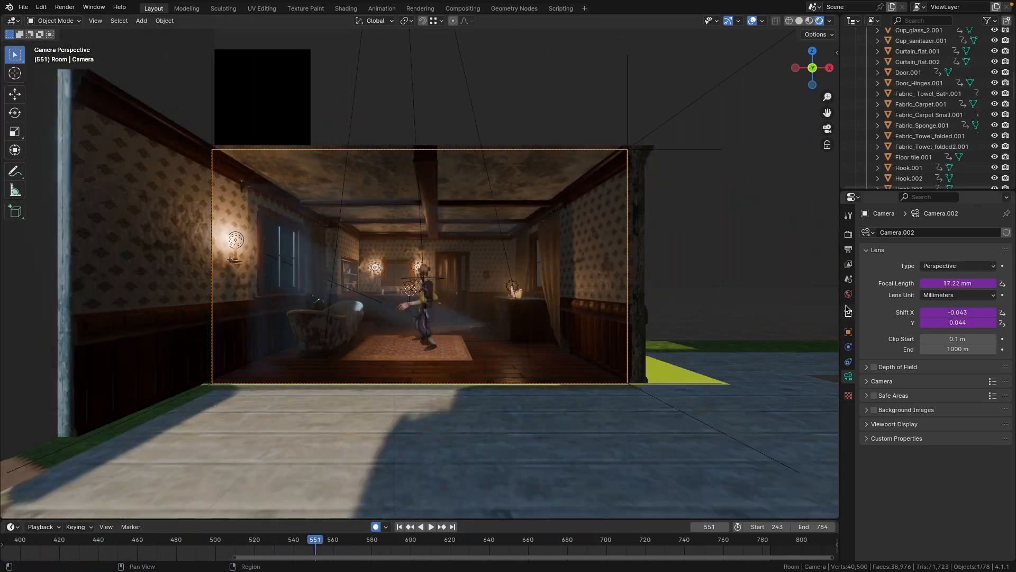
Set the render output path to a file named SquinchedVideo in the Desktop folder.
{"action": "left_click", "coordinate": [849, 250]}
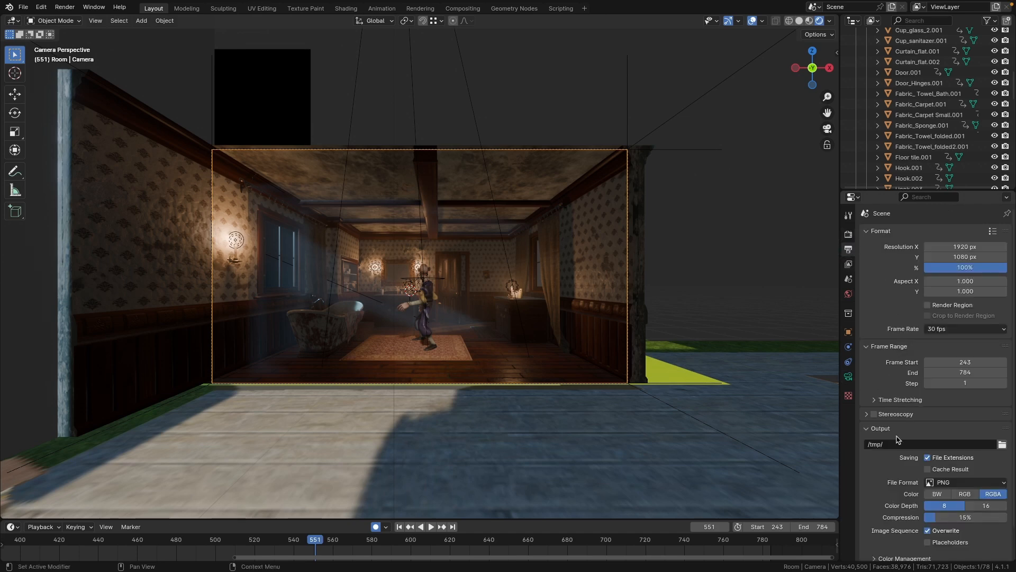
{"action": "scroll", "coordinate": [896, 439], "scroll_direction": "down", "scroll_amount": 2}
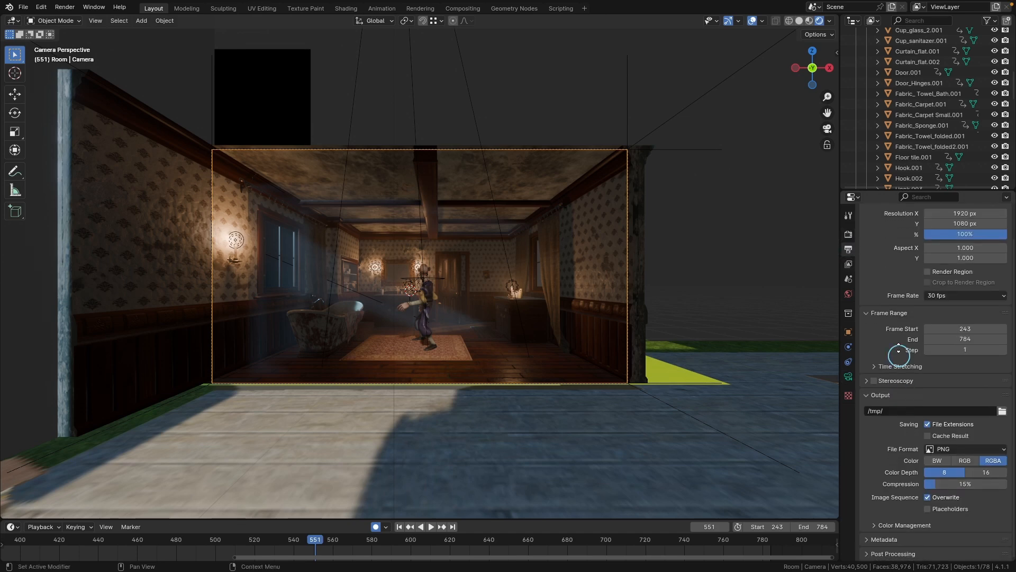
{"action": "left_click", "coordinate": [1002, 412]}
{"action": "left_click", "coordinate": [243, 213]}
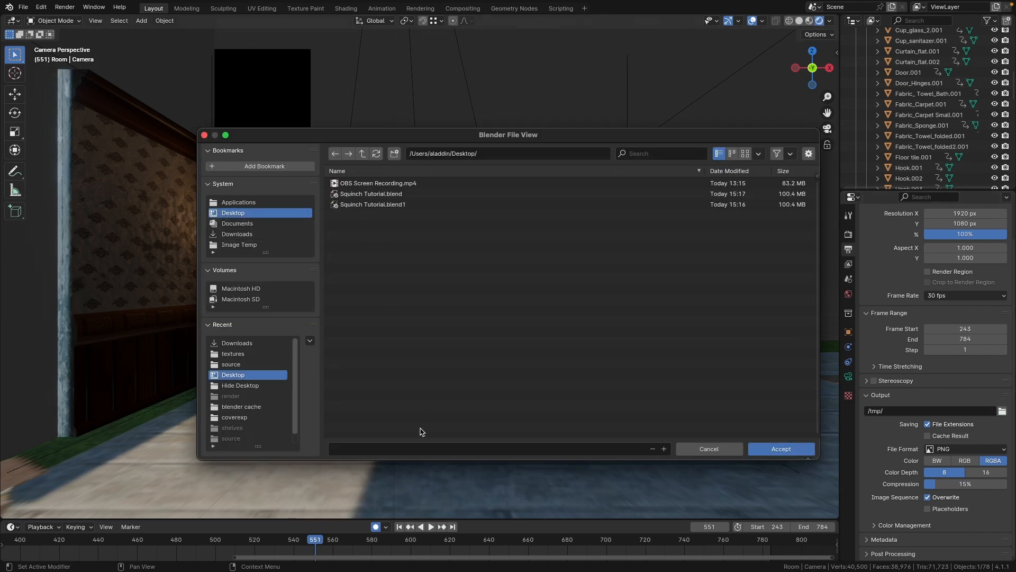
{"action": "left_click", "coordinate": [411, 450]}
{"action": "type", "text": "SquinchedVideo"}
{"action": "left_click", "coordinate": [780, 448]}
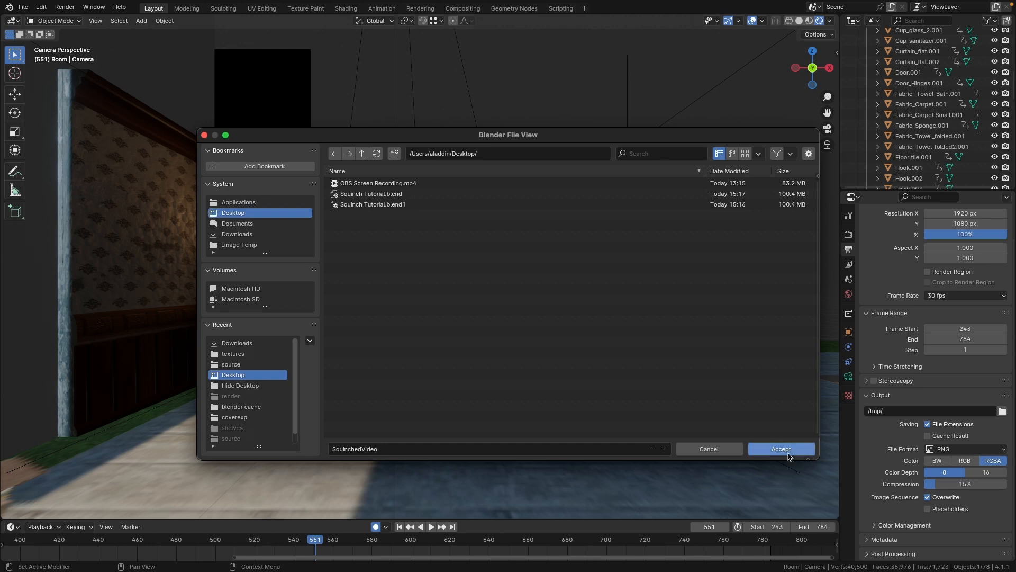
{"action": "left_click", "coordinate": [782, 449]}
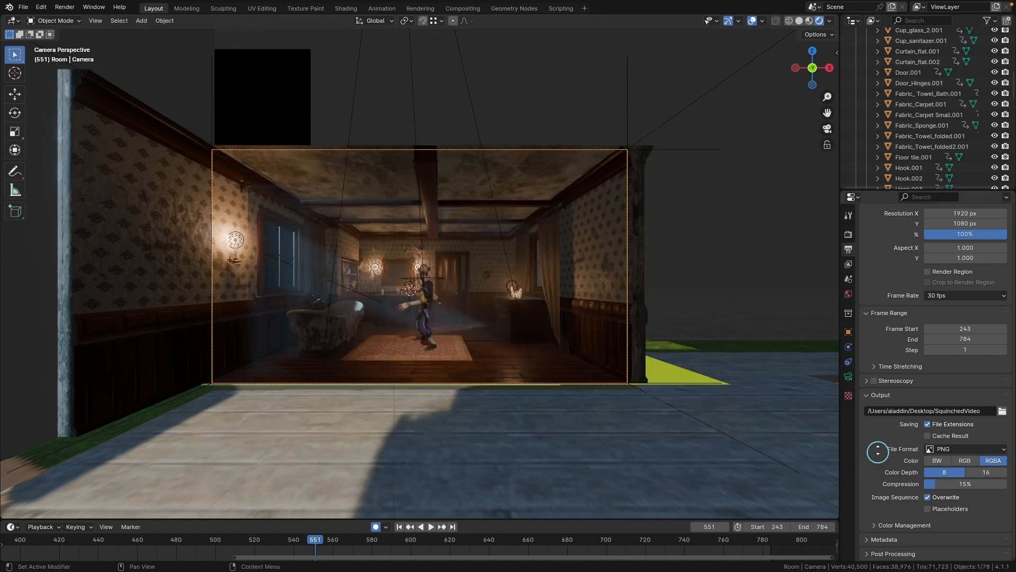
Set the output file format to FFmpeg Video and the encoding container to QuickTime.
{"action": "left_click", "coordinate": [946, 449]}
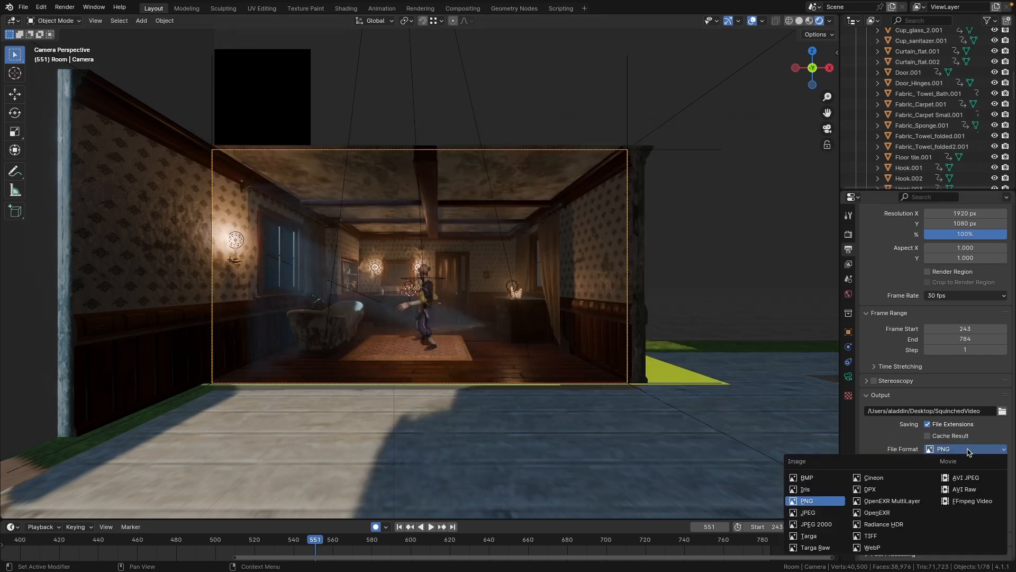
{"action": "left_click", "coordinate": [996, 503]}
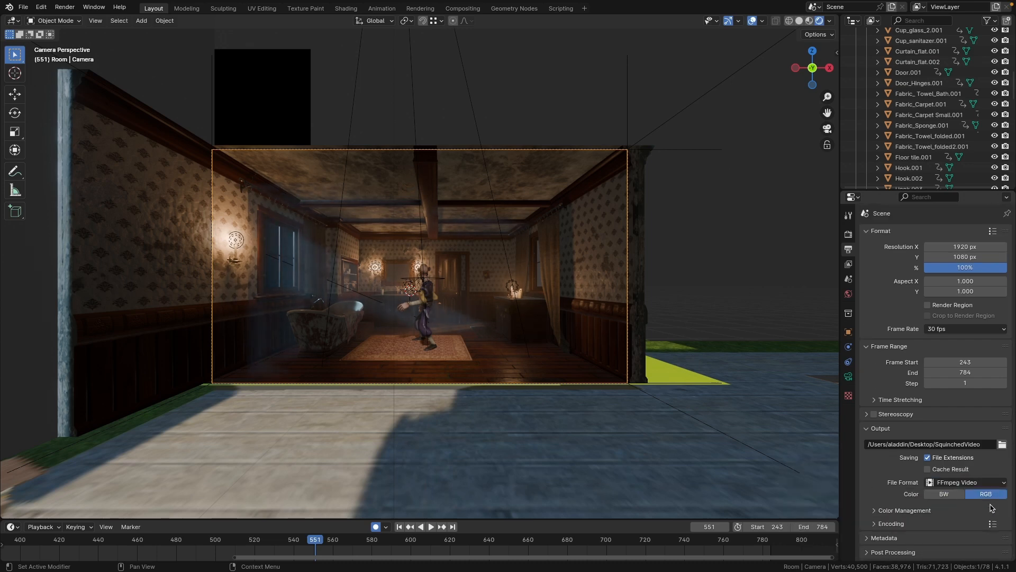
{"action": "left_click", "coordinate": [889, 524]}
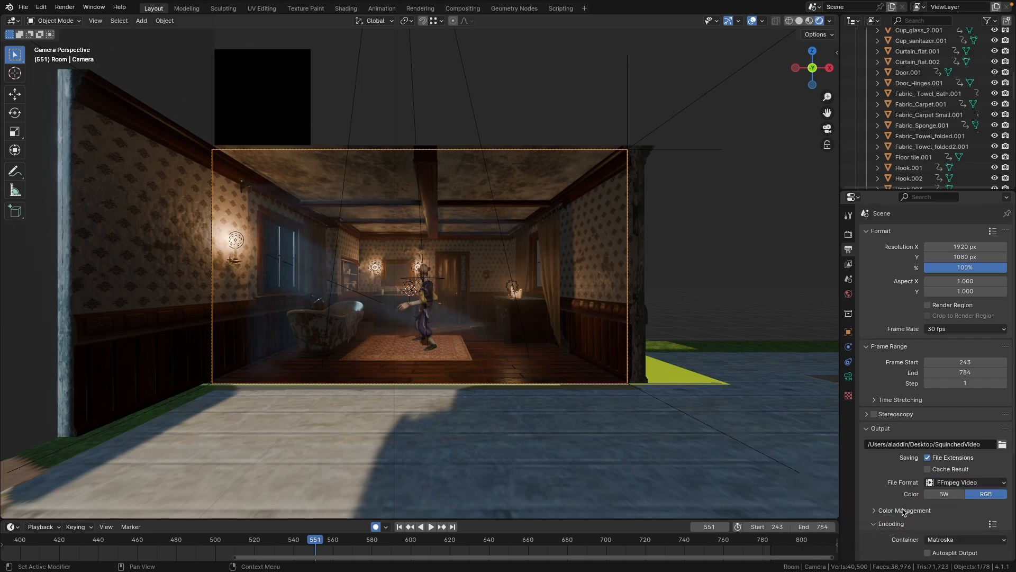
{"action": "scroll", "coordinate": [900, 508], "scroll_direction": "down", "scroll_amount": 5}
{"action": "left_click", "coordinate": [977, 393]}
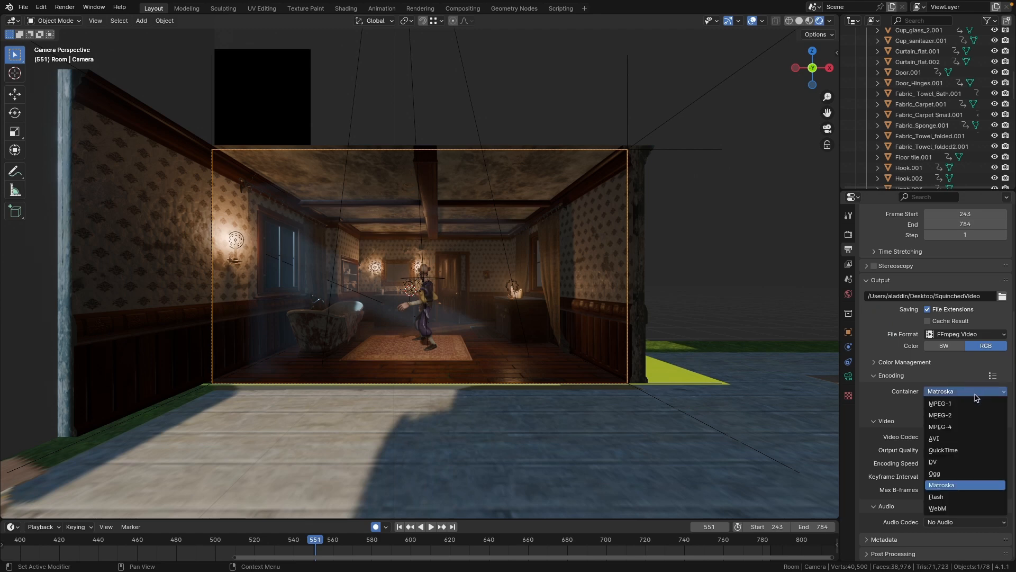
{"action": "left_click", "coordinate": [974, 450]}
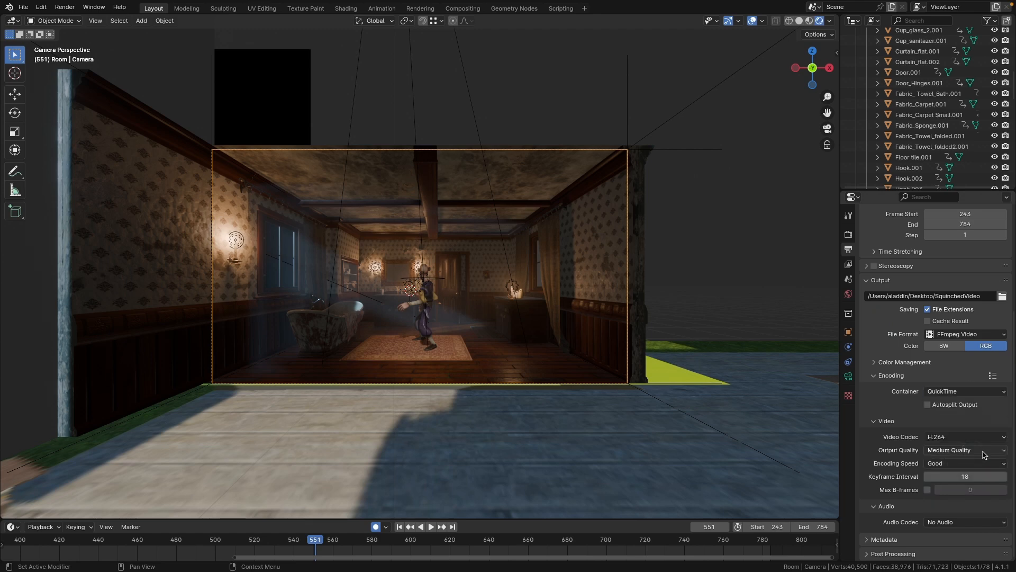
Set the video output quality to High Quality and render the animation.
{"action": "left_click", "coordinate": [982, 453]}
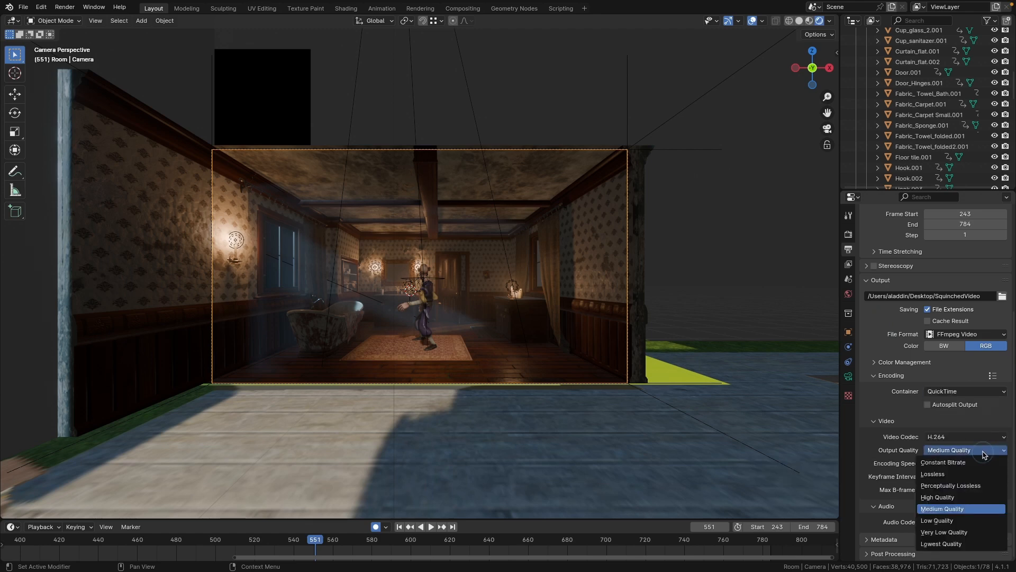
{"action": "left_click", "coordinate": [968, 497]}
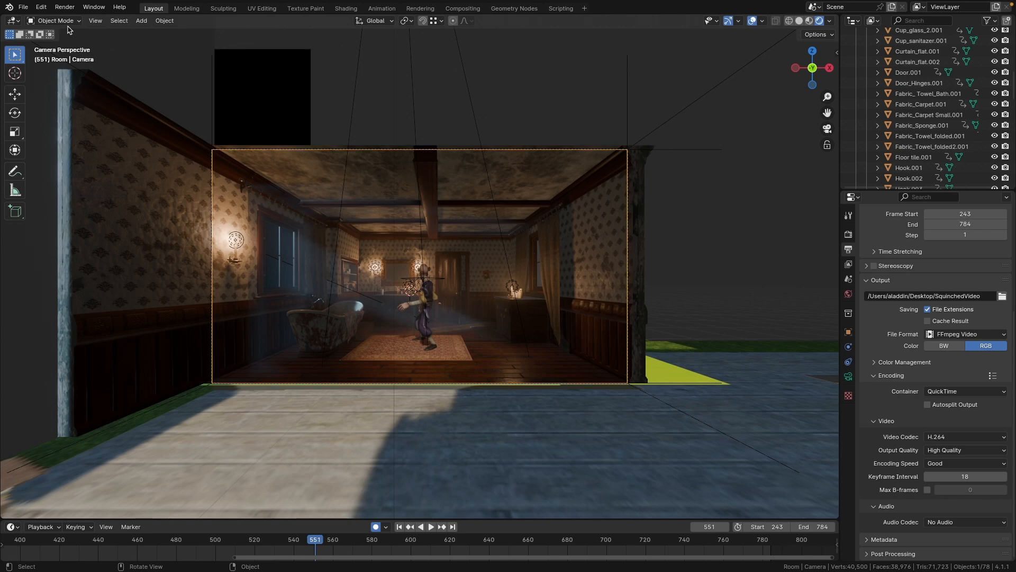
{"action": "left_click", "coordinate": [64, 7]}
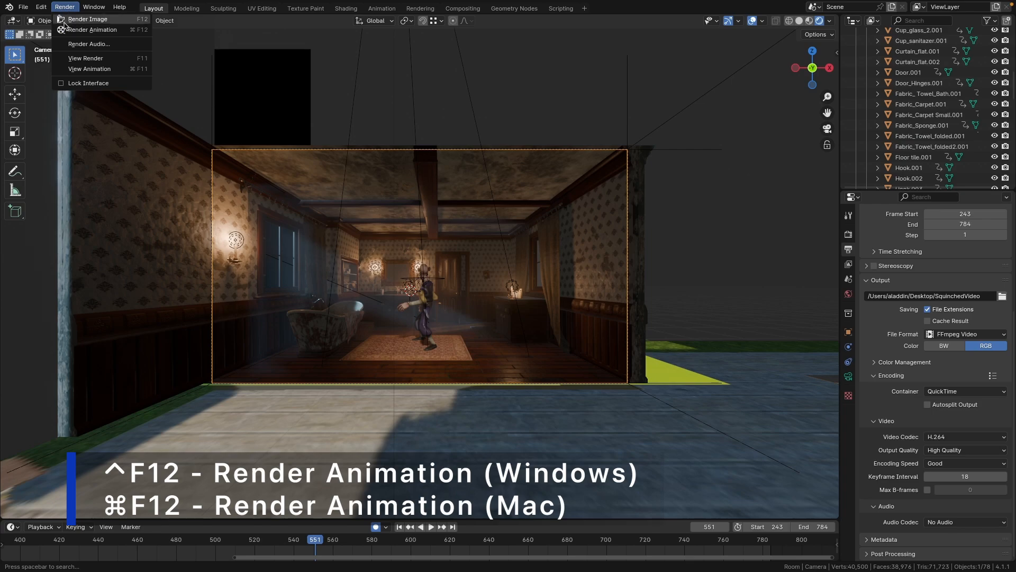
{"action": "left_click", "coordinate": [64, 30]}
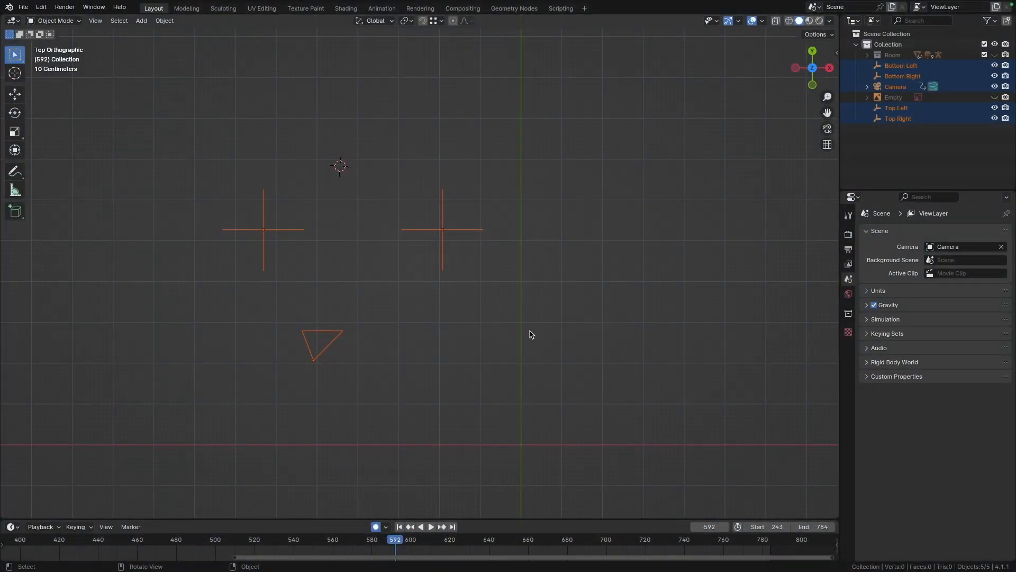
Try to rotate the four corner empties together about the global X axis, leaving the camera out of the selection.
{"action": "left_click", "coordinate": [527, 336]}
{"action": "left_click_drag", "start_coordinate": [169, 160], "coordinate": [571, 405]}
{"action": "key", "text": "r"}
{"action": "key", "text": "Escape"}
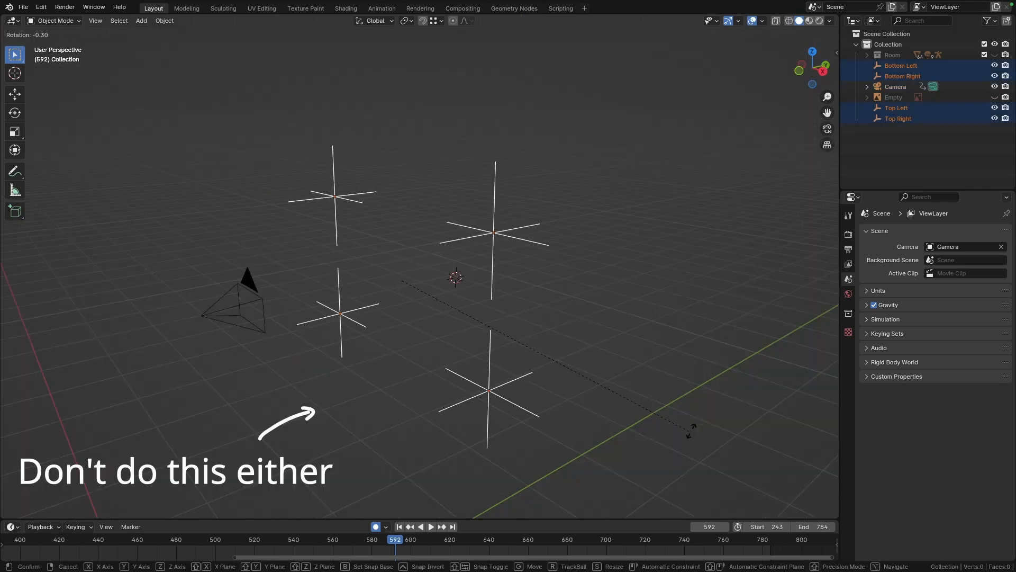
{"action": "key", "text": "x"}
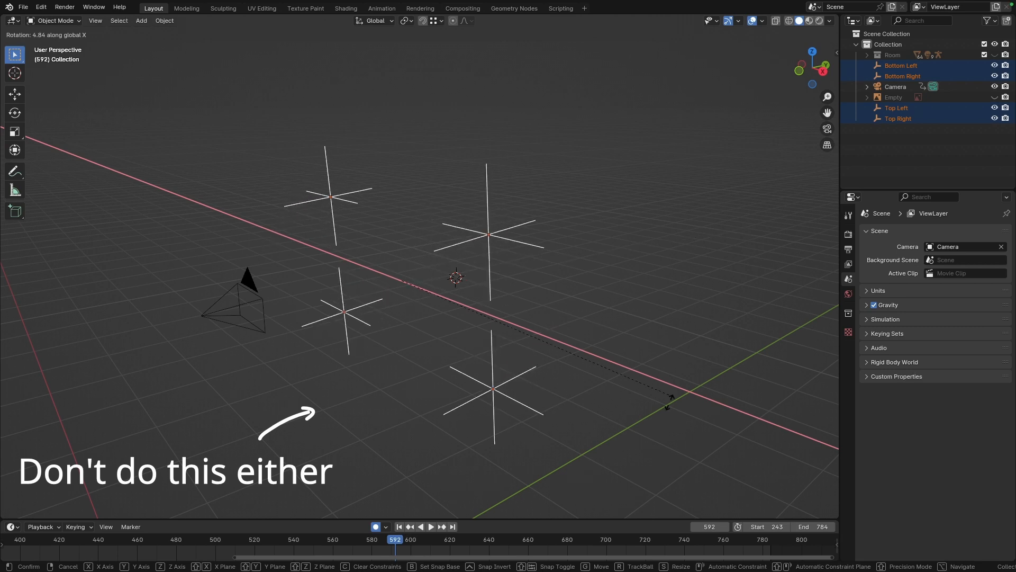
{"action": "key", "text": "Escape"}
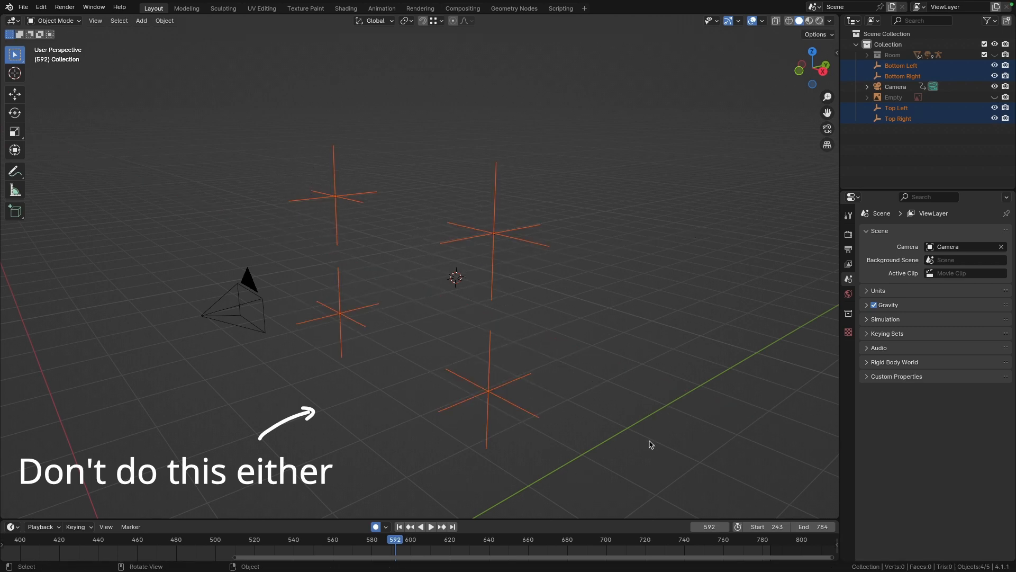
{"action": "middle_click_drag", "start_coordinate": [651, 444], "coordinate": [603, 418]}
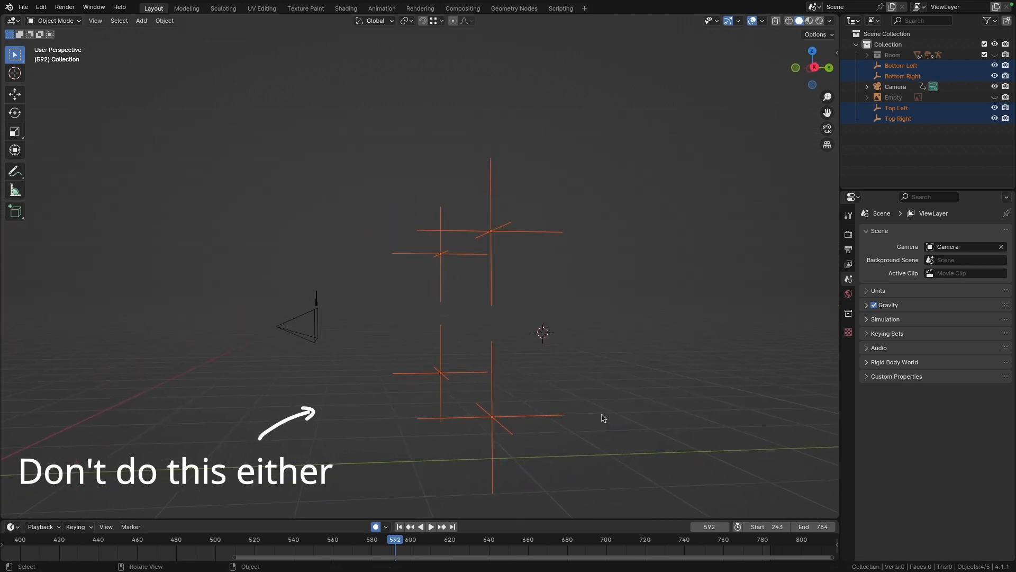